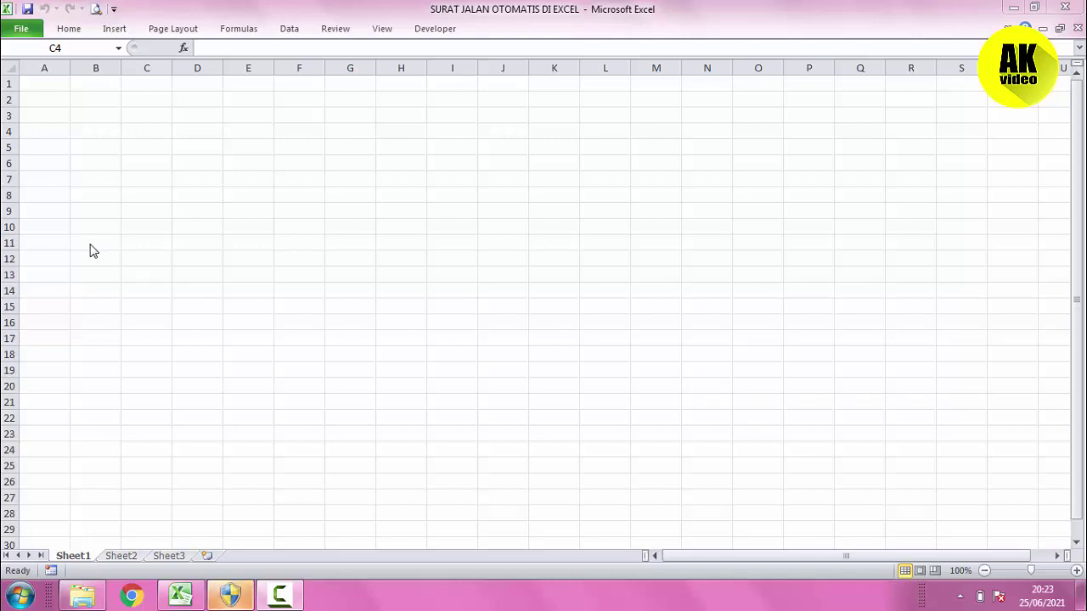
Rename Sheet1 to 'FORM SURAT JALAN'.
click(212, 203)
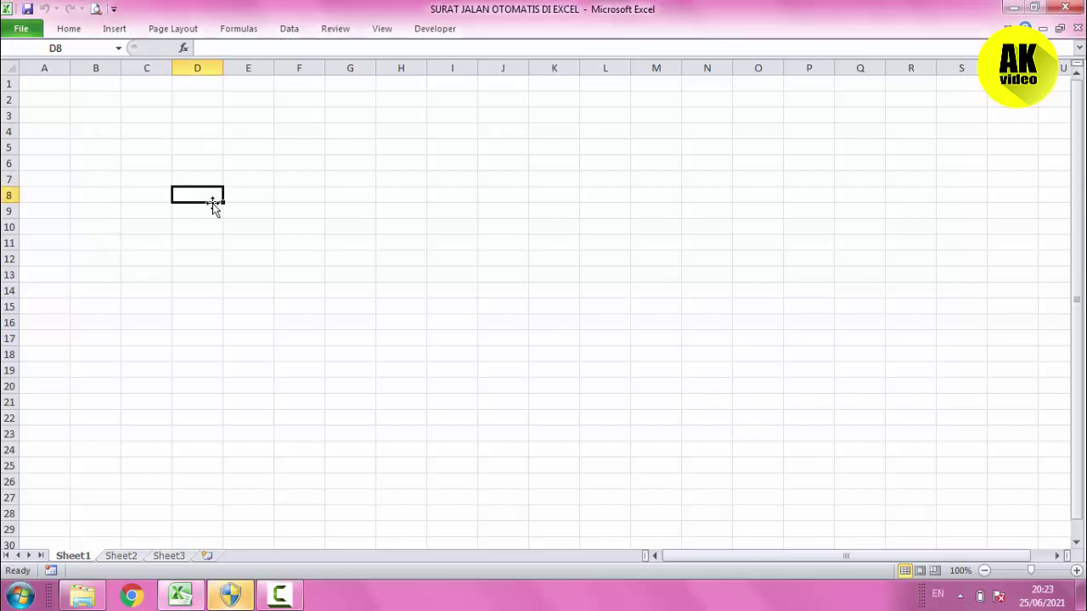
right_click(74, 558)
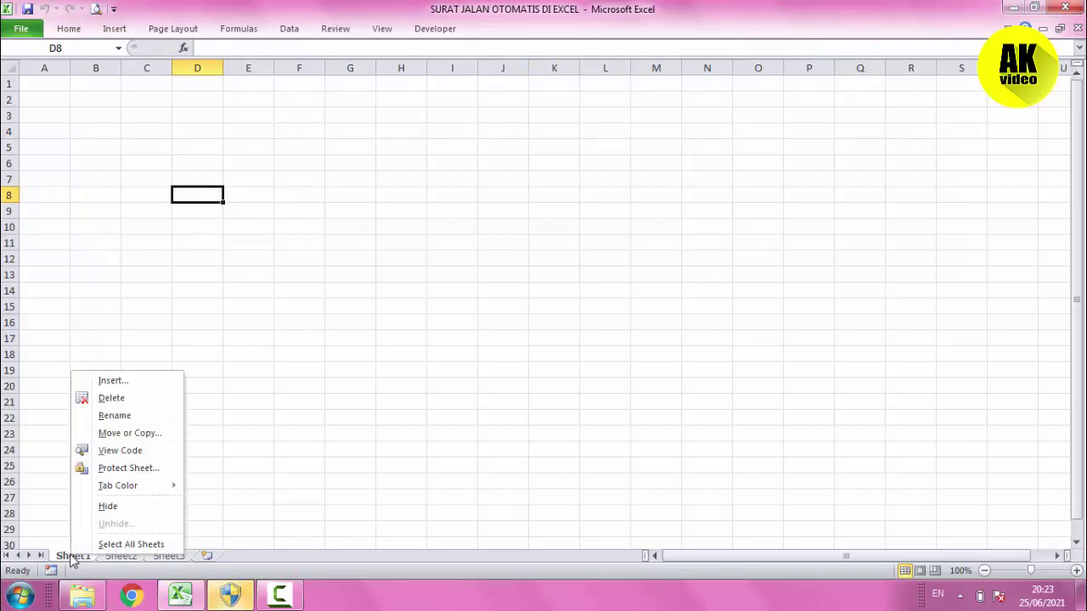
click(138, 418)
text(H)
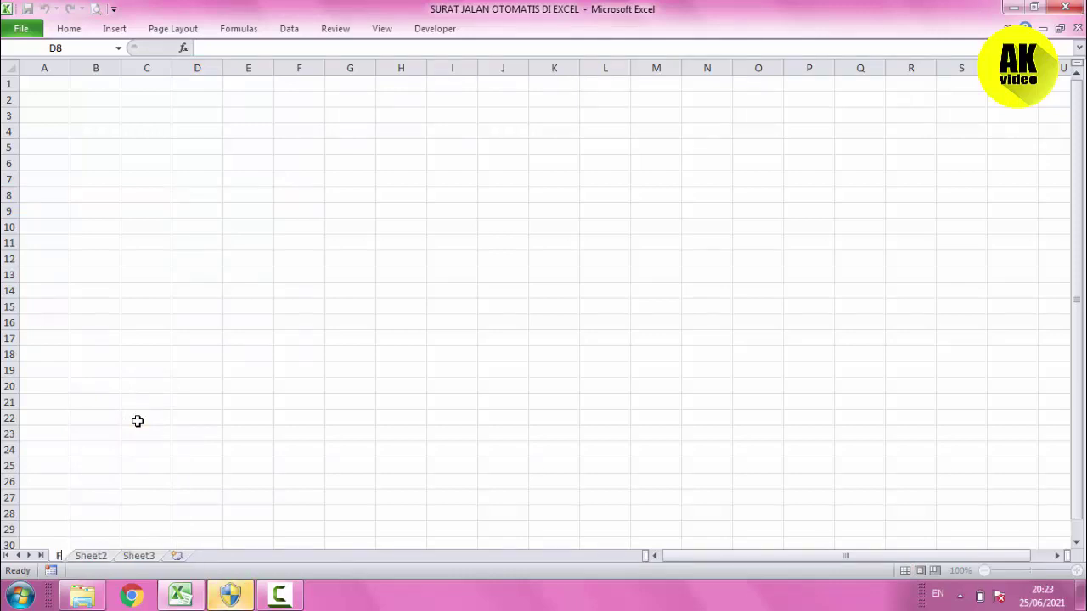
text(ORM)
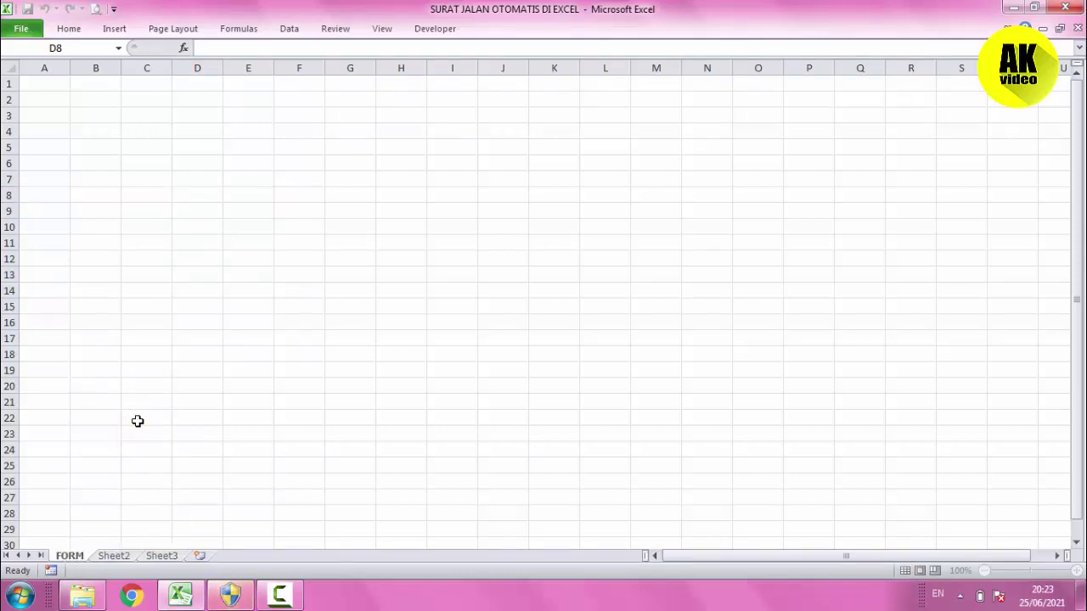
text( SURAT)
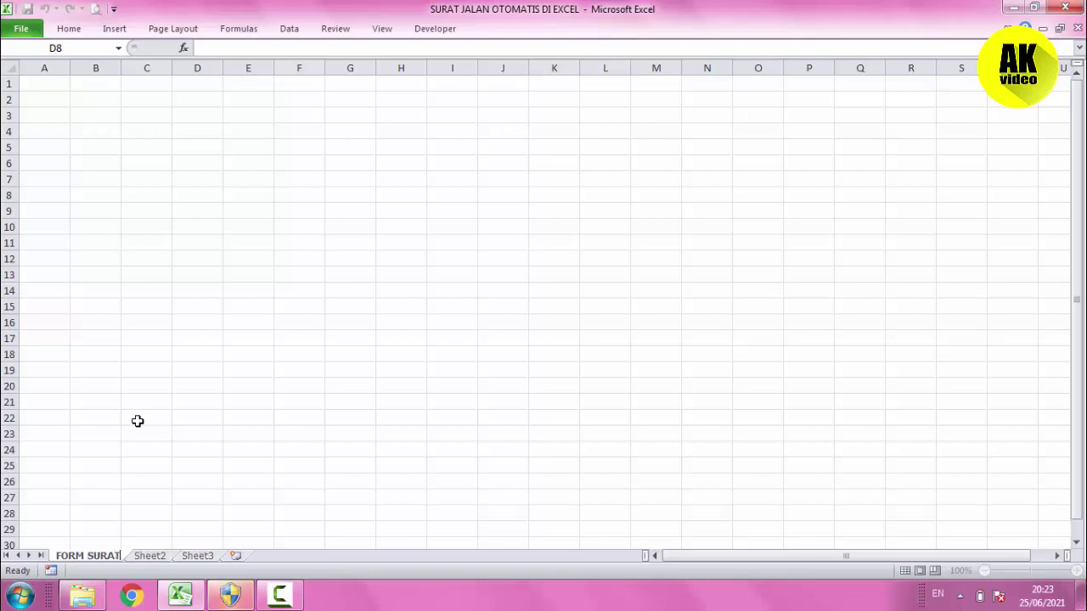
text( JALAN)
key(Return)
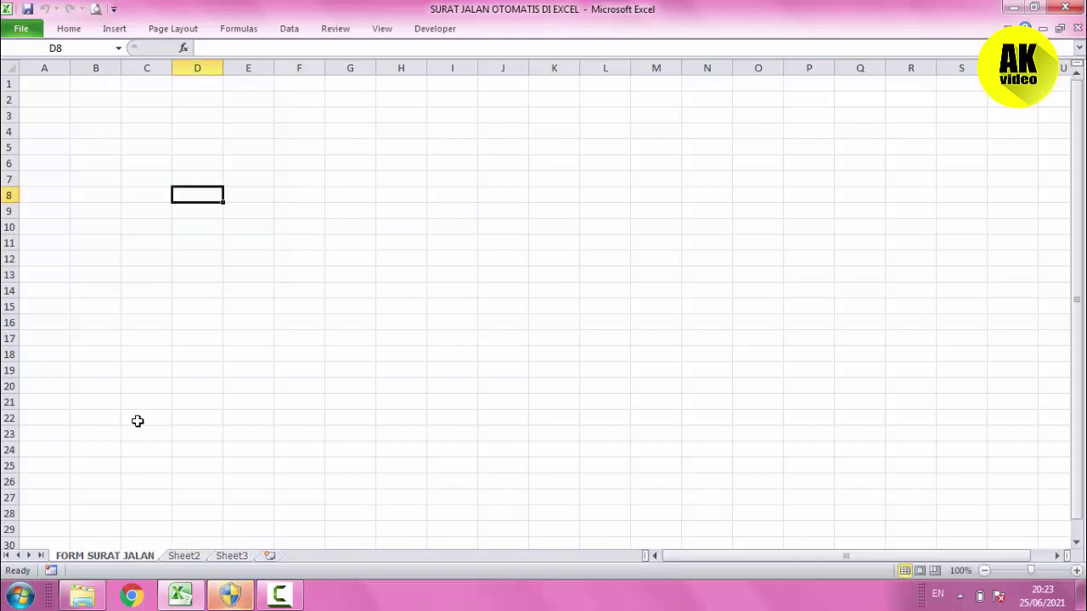
Uncheck Gridlines in the View settings so the FORM SURAT JALAN sheet appears plain white.
click(355, 176)
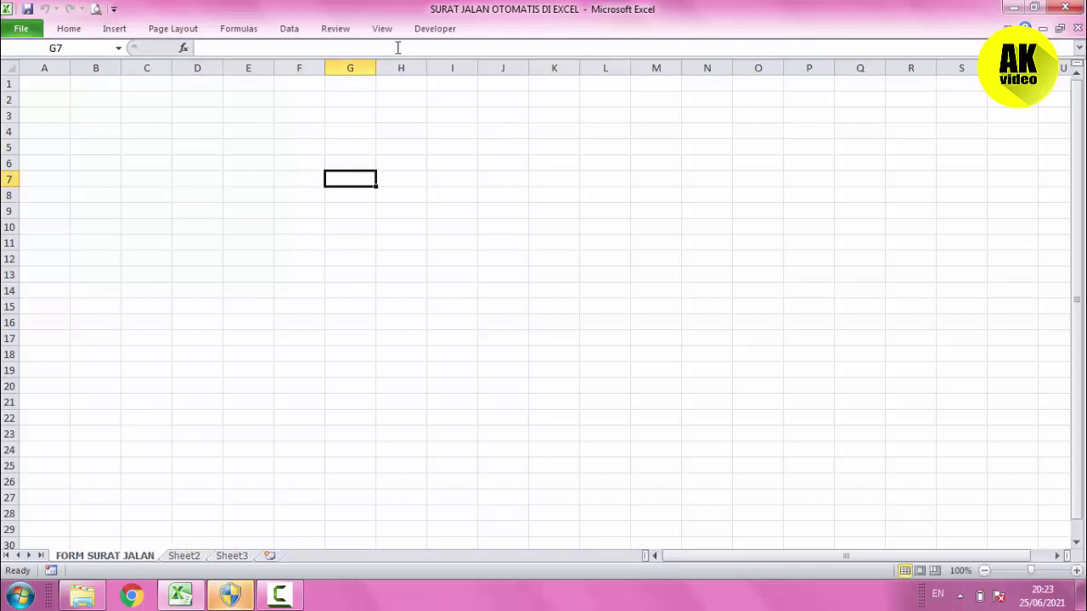
drag(268, 162, 728, 374)
click(874, 226)
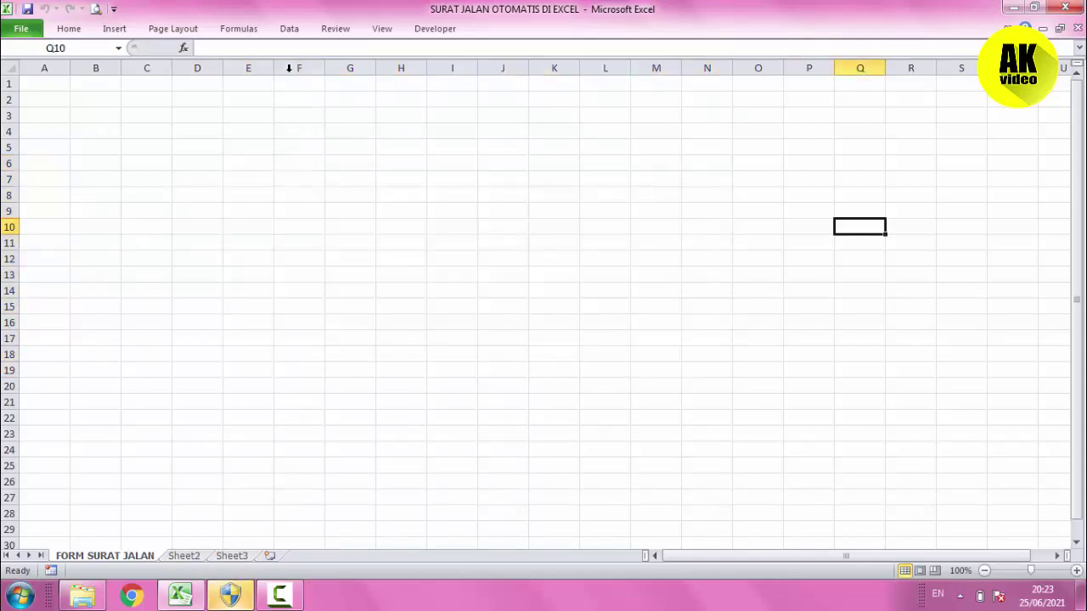
click(378, 31)
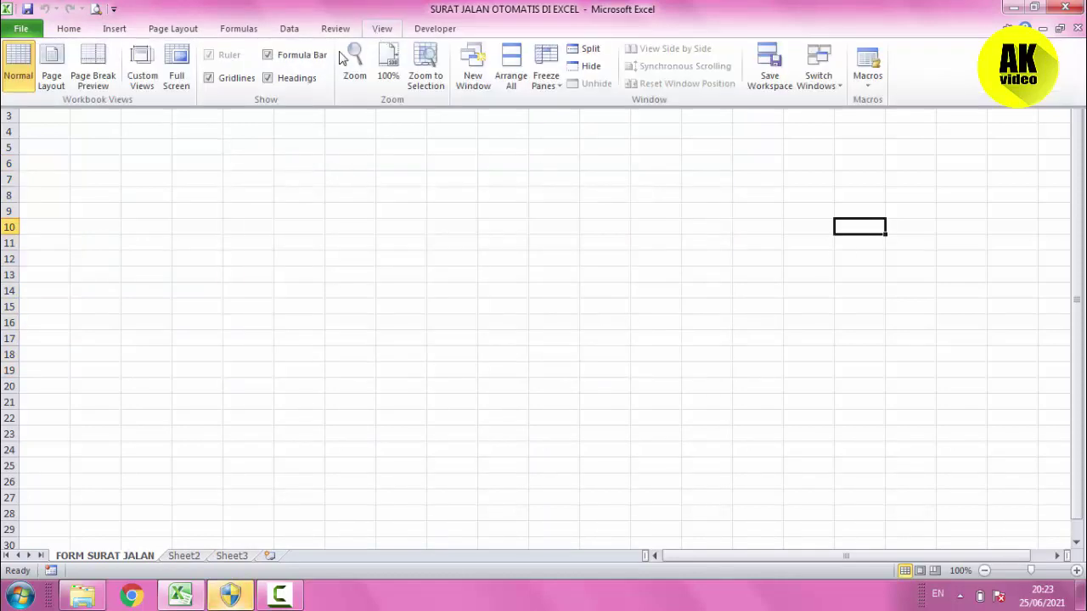
click(219, 79)
click(146, 166)
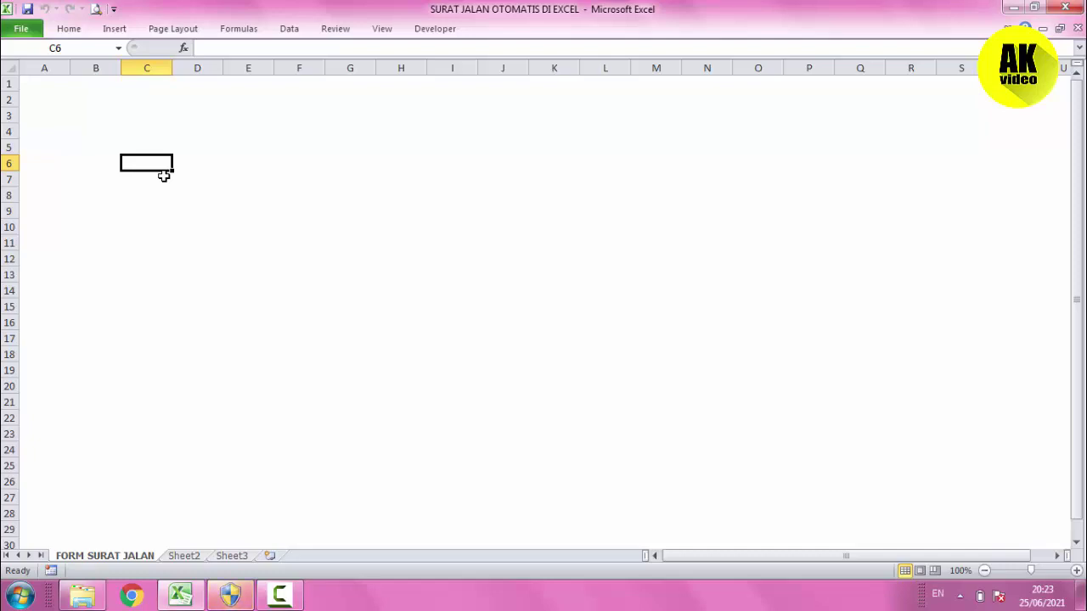
Merge D3:E6 into a single logo block.
drag(161, 115, 598, 139)
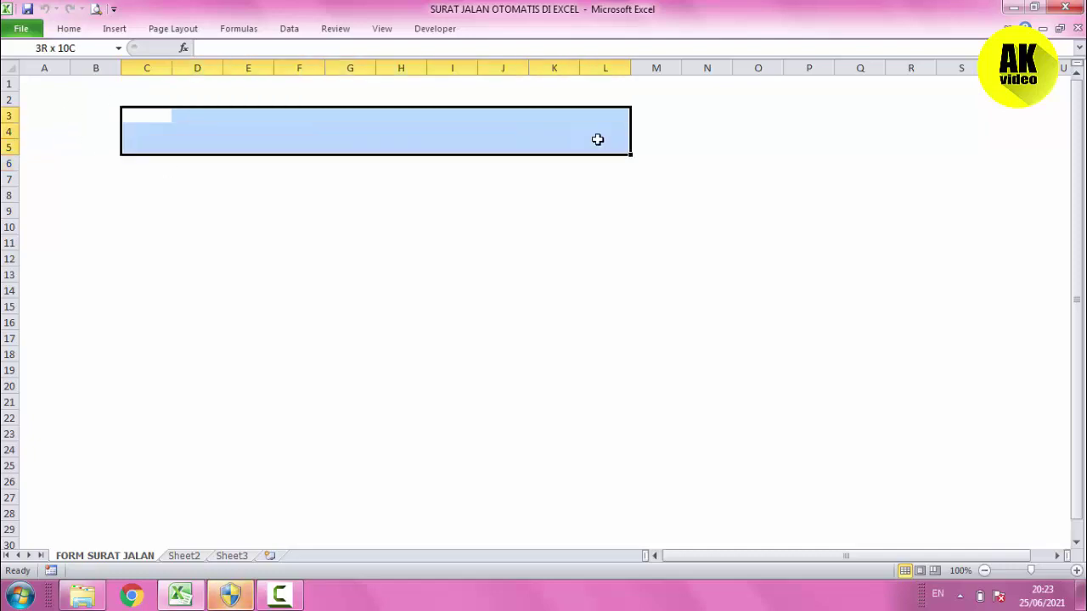
click(272, 192)
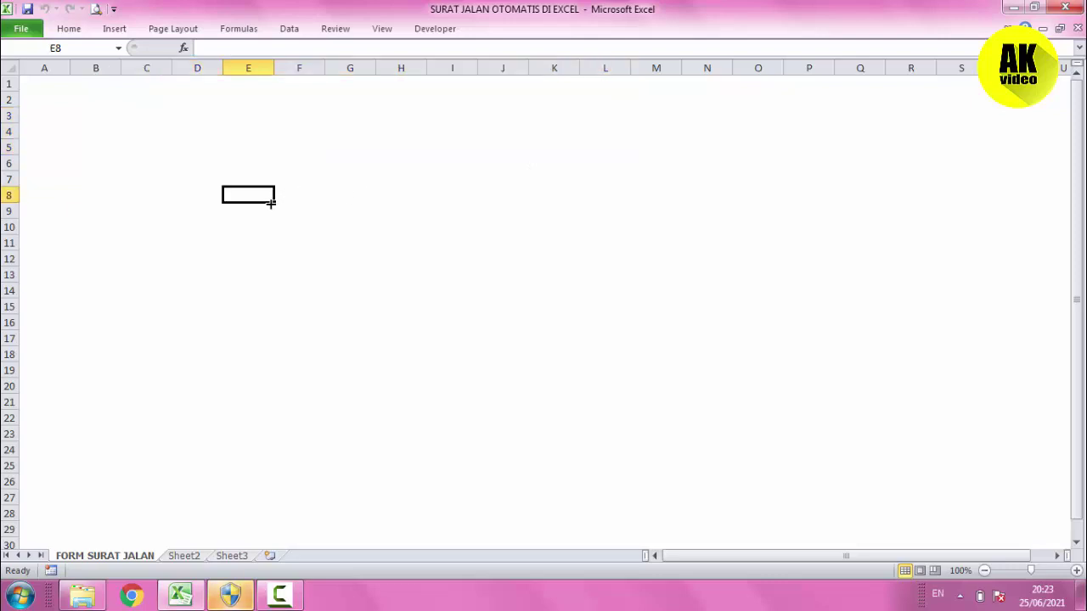
click(190, 106)
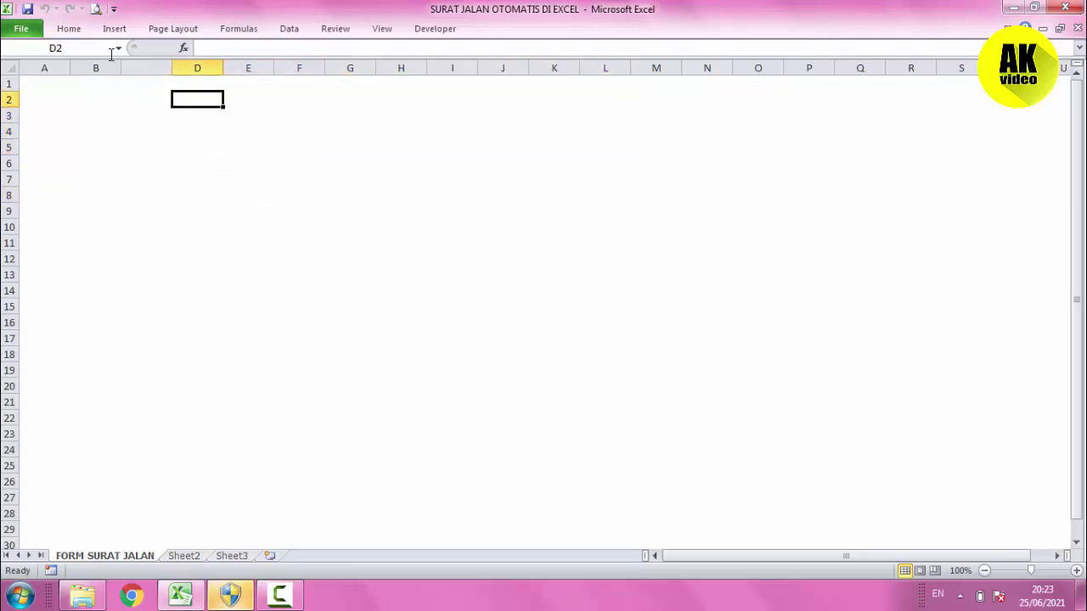
click(212, 130)
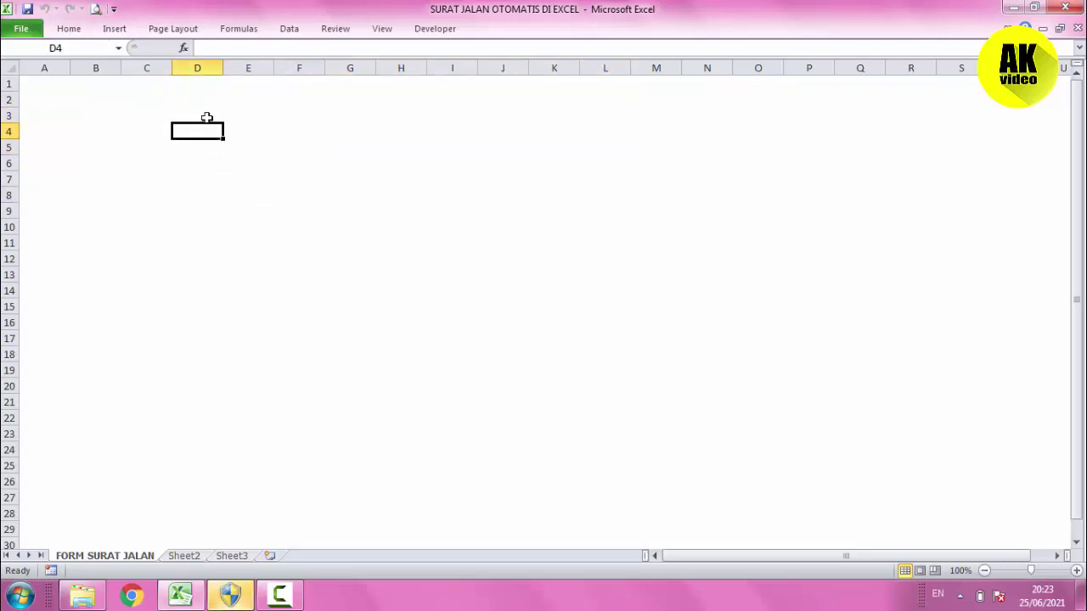
drag(206, 118, 253, 159)
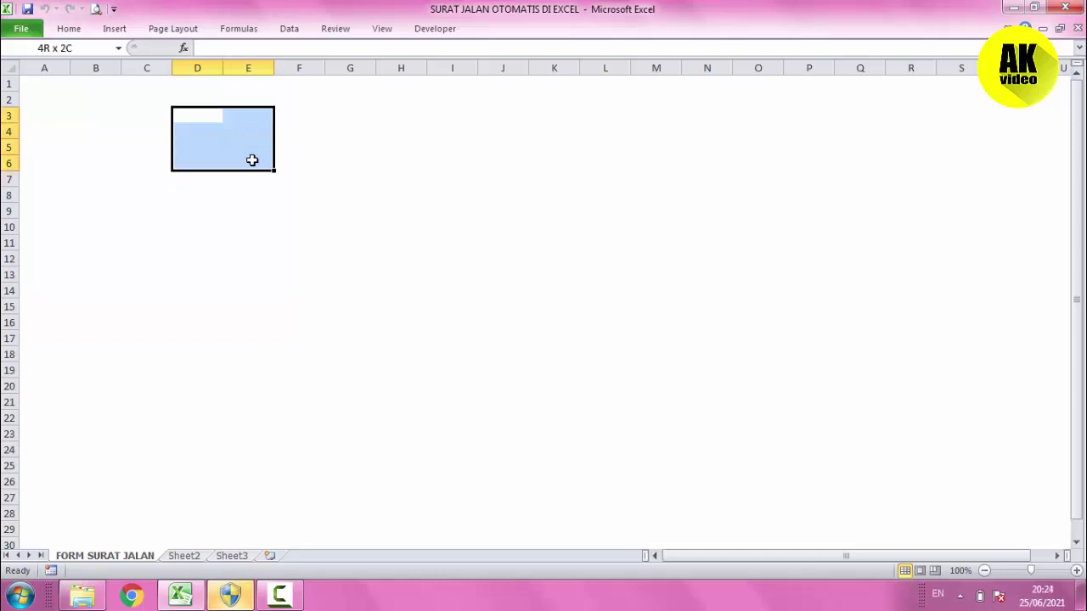
click(71, 29)
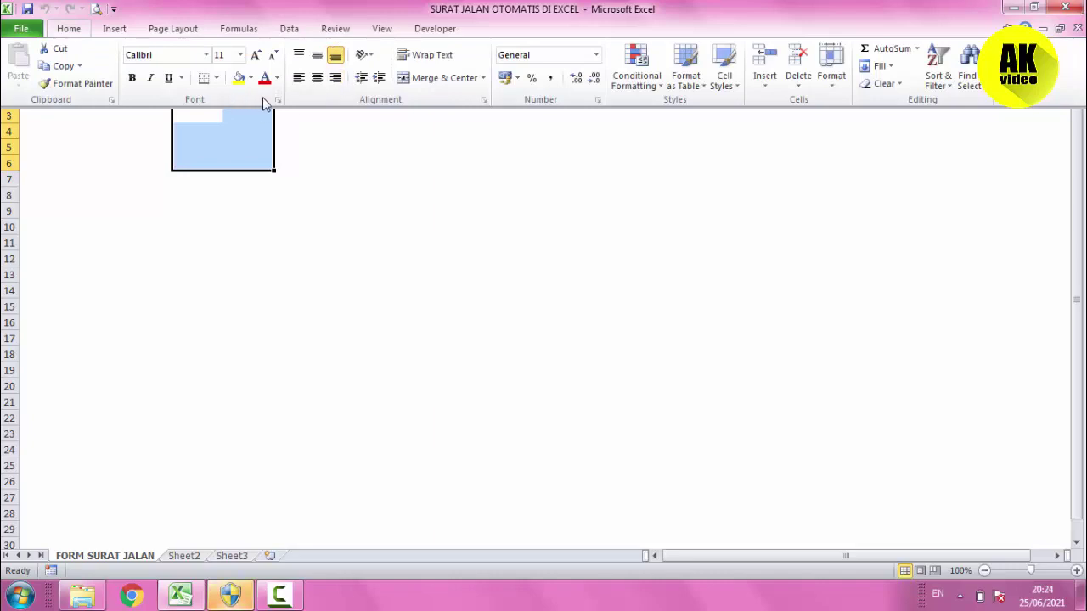
click(442, 80)
Merge F3:K6 into one title block.
click(303, 141)
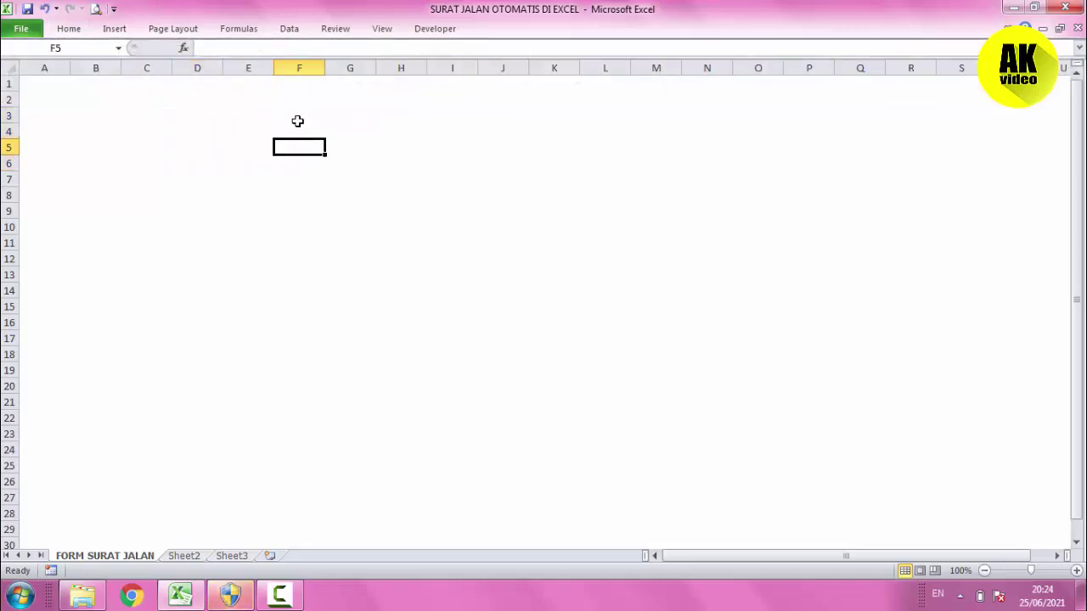
drag(298, 121, 311, 155)
click(232, 140)
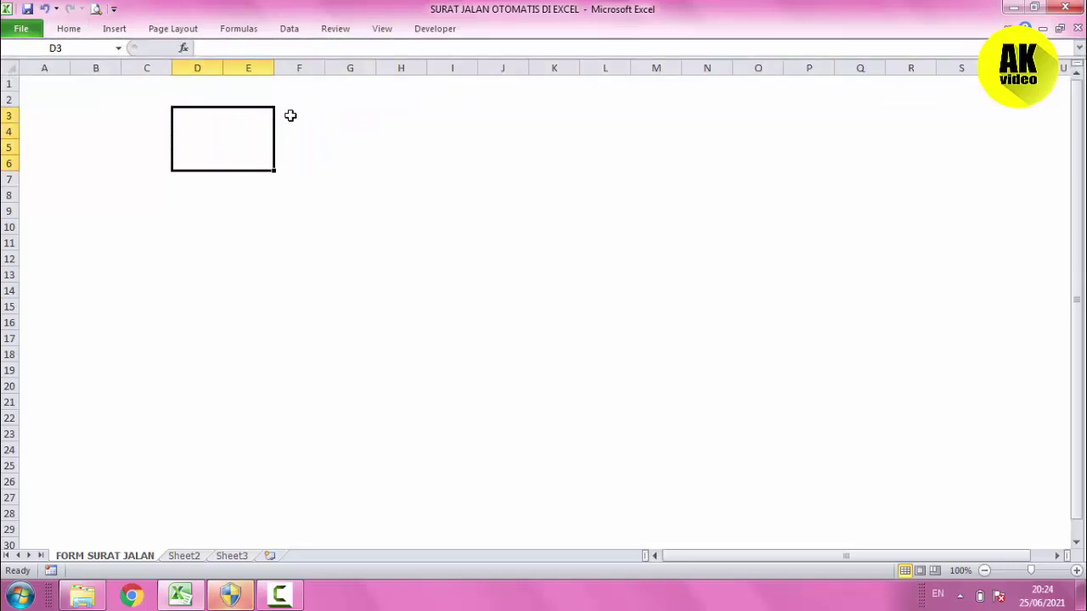
drag(291, 119, 294, 162)
click(246, 146)
mouse_move(288, 162)
mouse_down()
mouse_move(296, 114)
mouse_move(566, 120)
mouse_up()
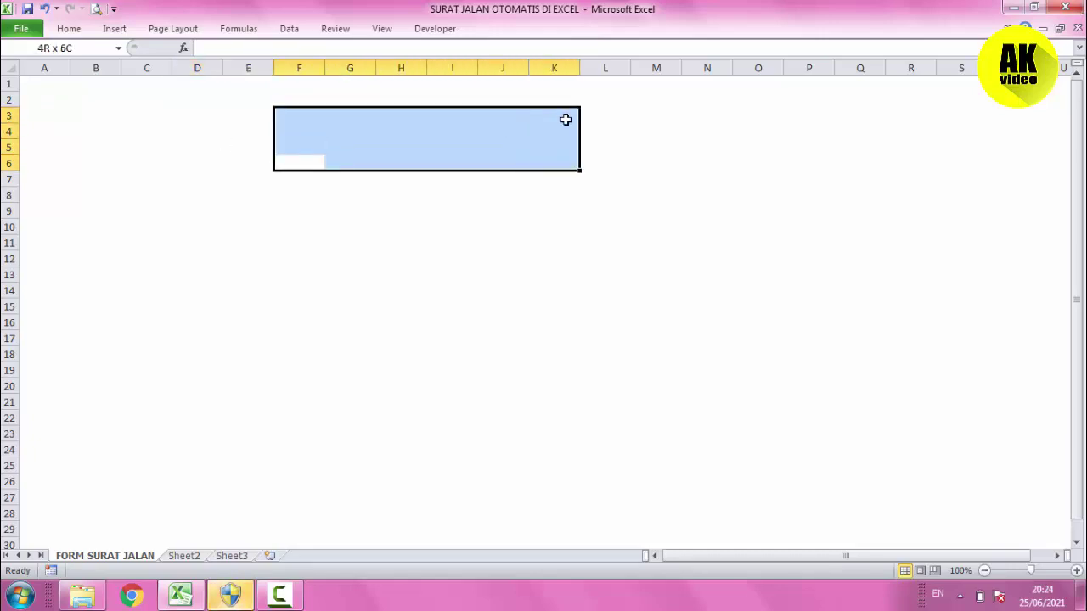
click(295, 122)
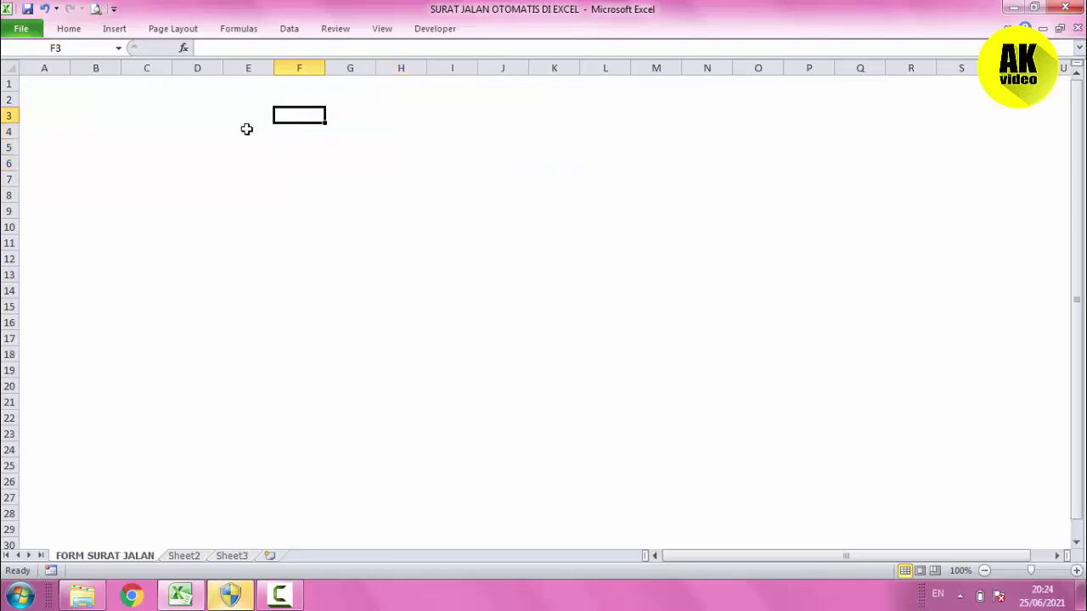
click(246, 129)
click(197, 228)
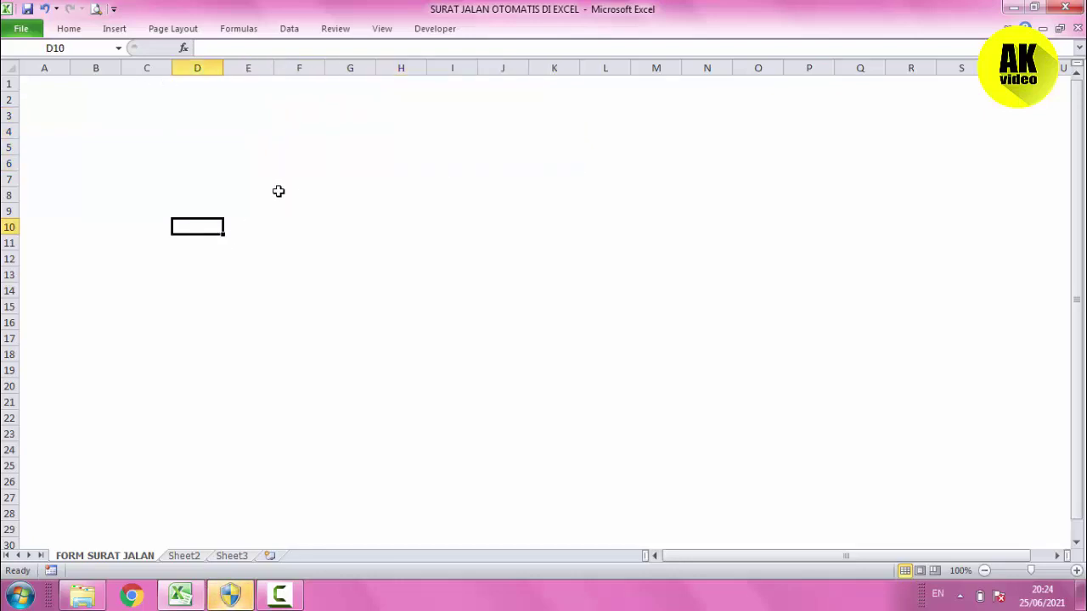
click(255, 136)
drag(299, 117, 553, 168)
click(68, 28)
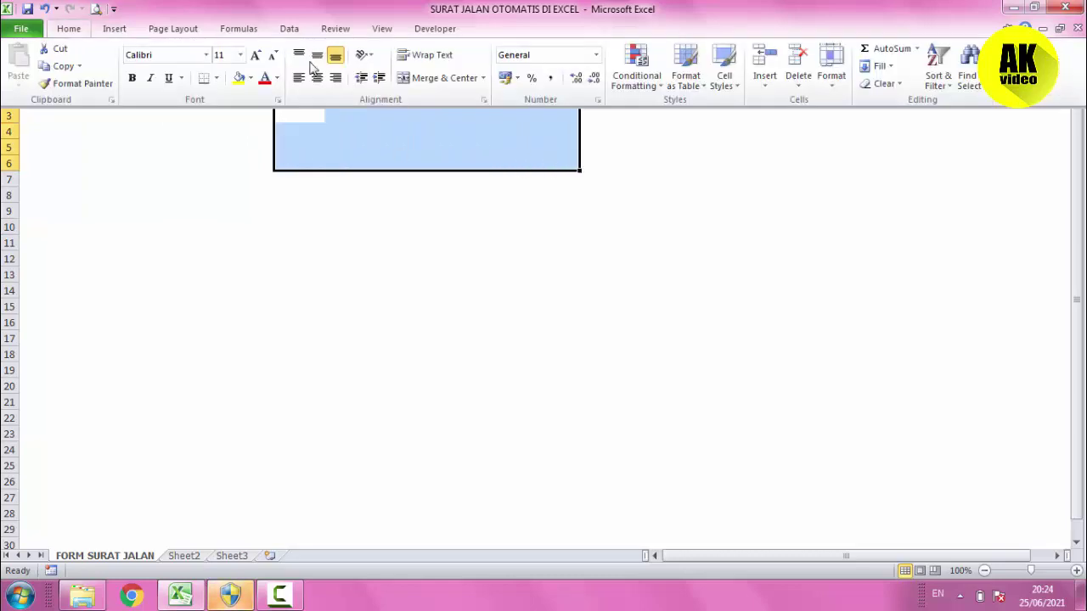
click(409, 79)
Add a thick bottom border under the whole header D3:K6.
click(231, 144)
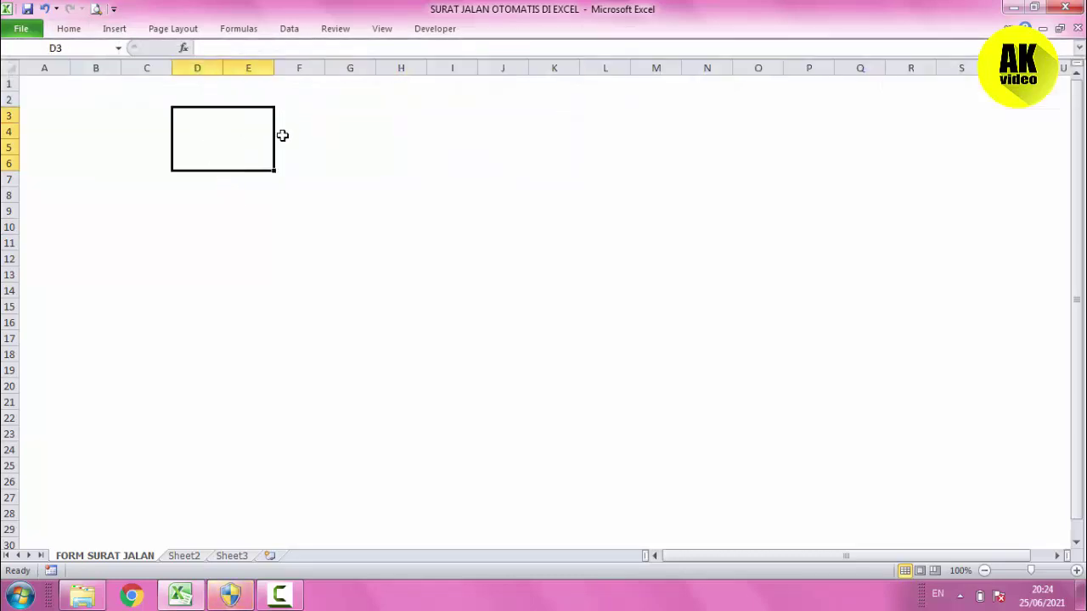
drag(283, 136, 453, 133)
click(53, 28)
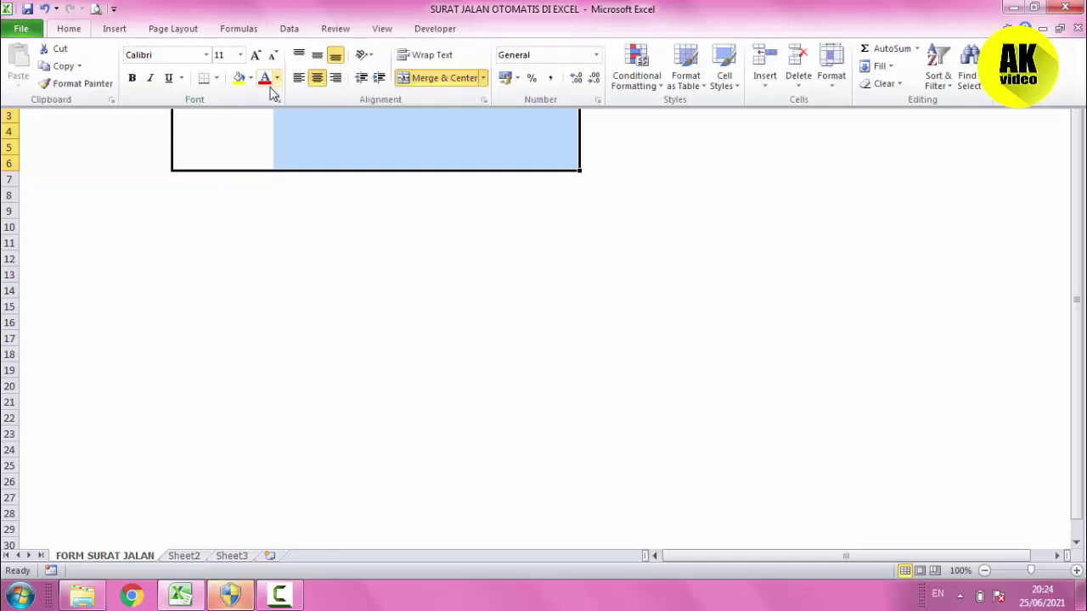
click(217, 77)
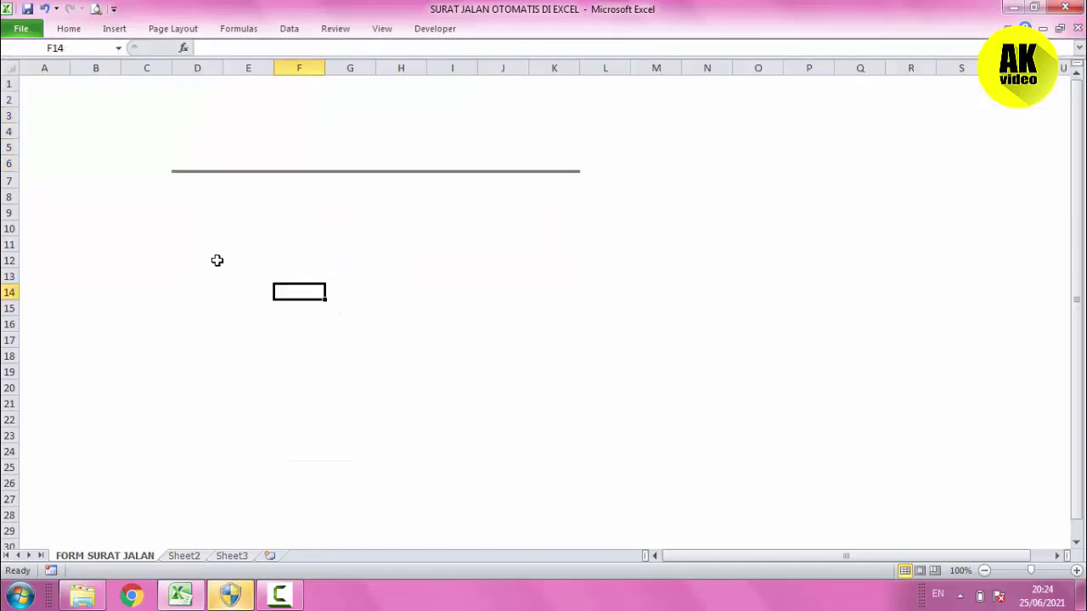
click(216, 260)
drag(203, 155, 445, 145)
click(277, 138)
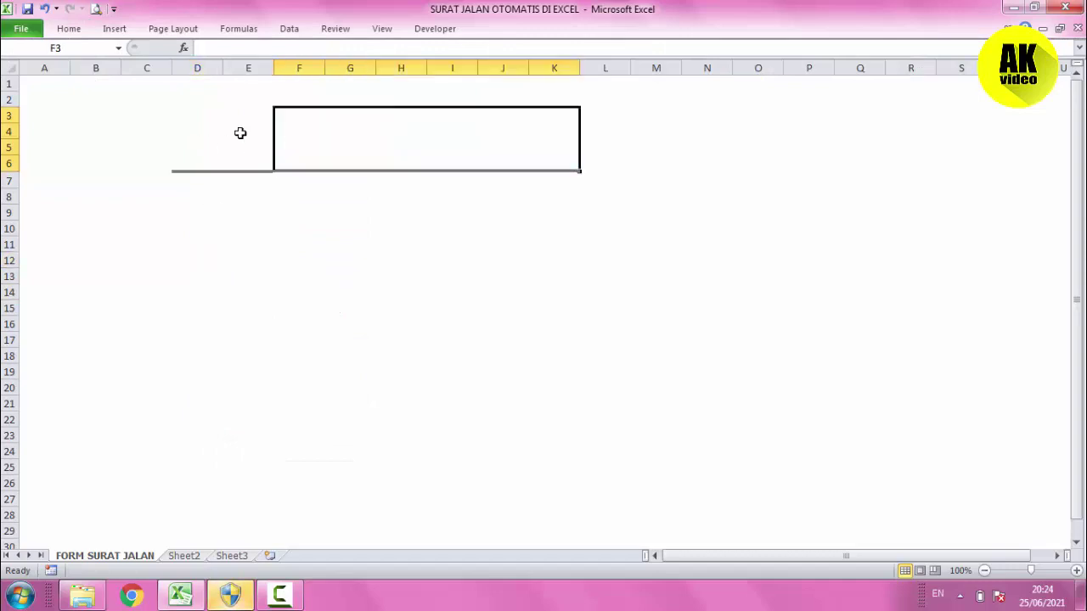
click(214, 131)
click(219, 204)
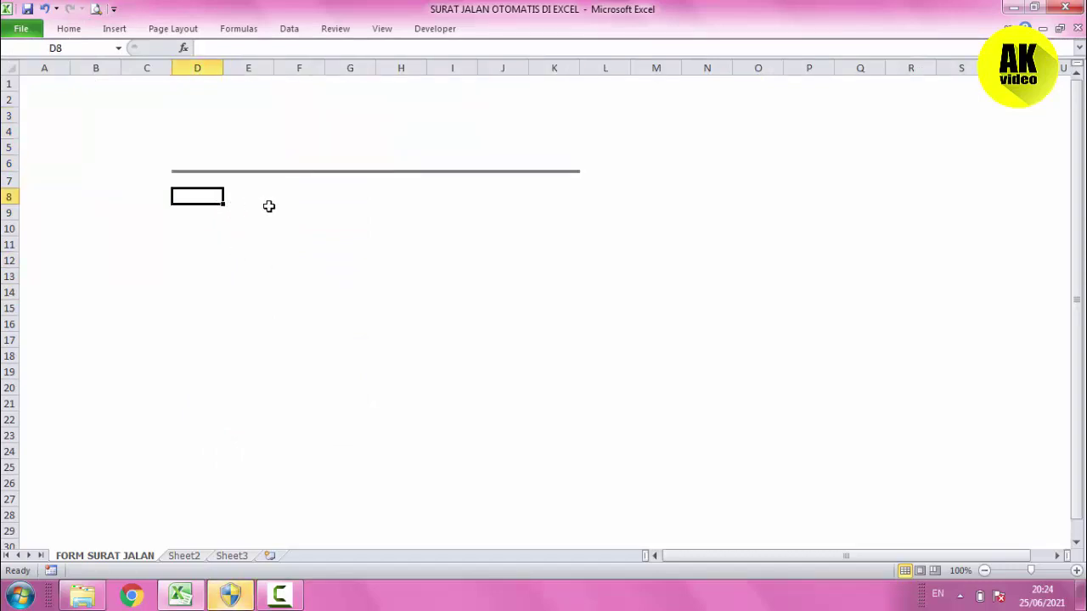
Enter the headings No, Nama Barang, Qty and Keterangan across D12:G12.
click(293, 195)
click(220, 239)
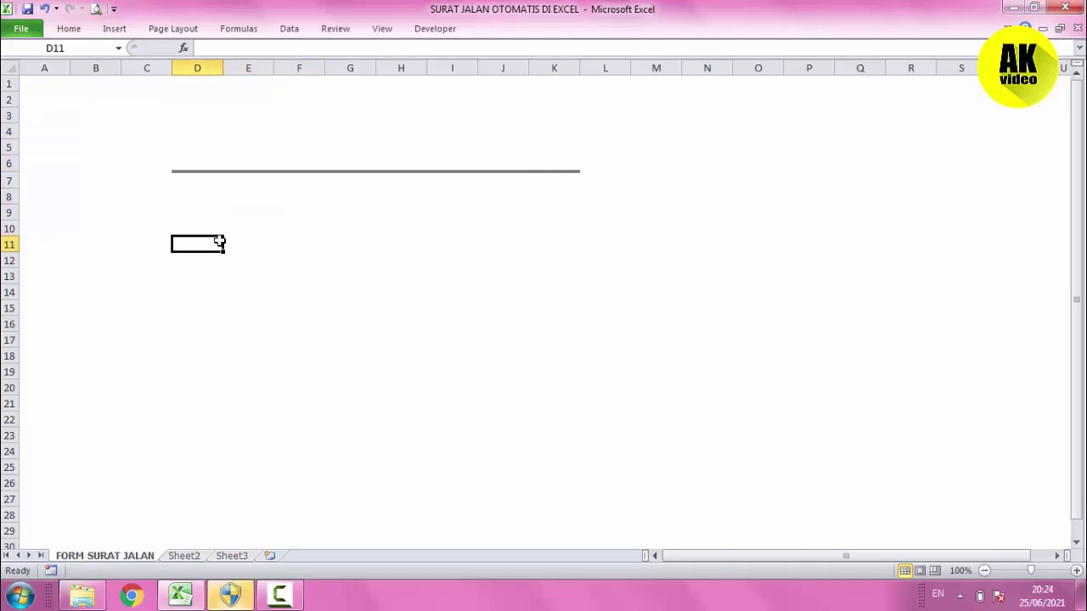
text(n)
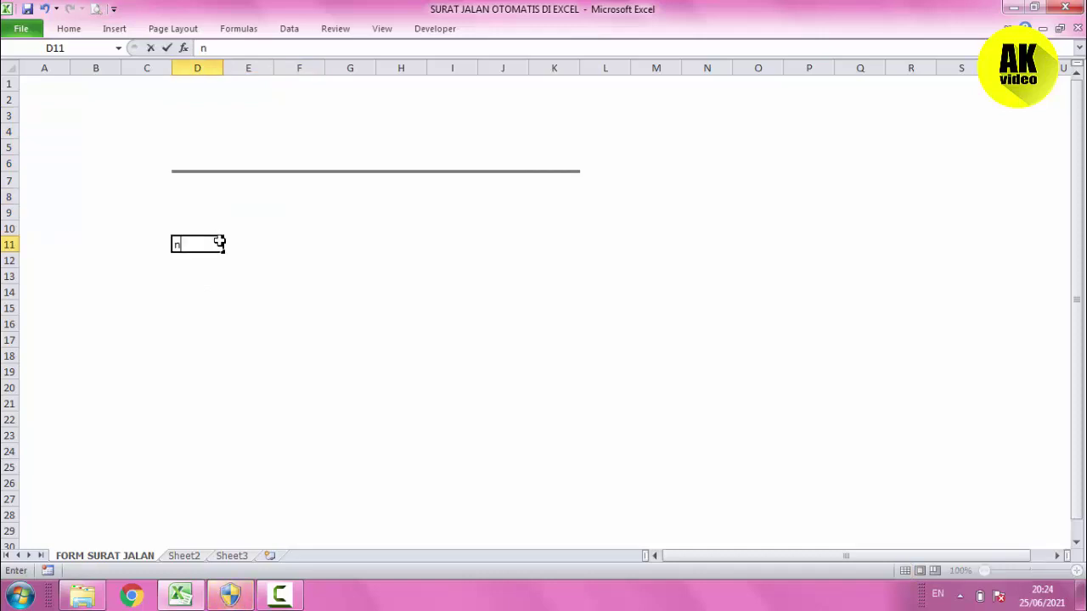
text(nO)
key(BackSpace)
key(BackSpace)
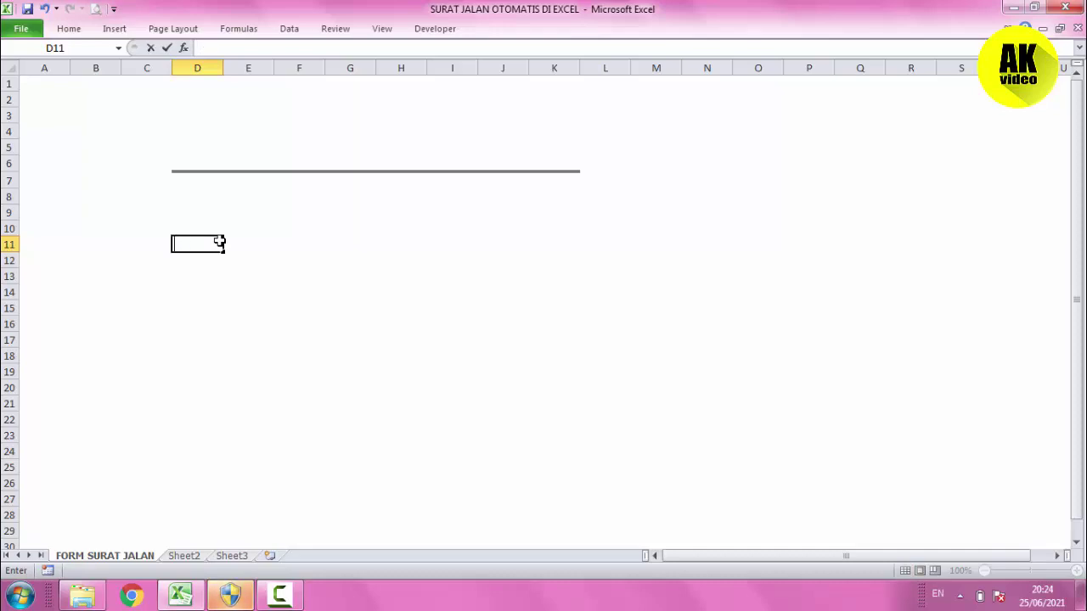
key(Return)
text(No)
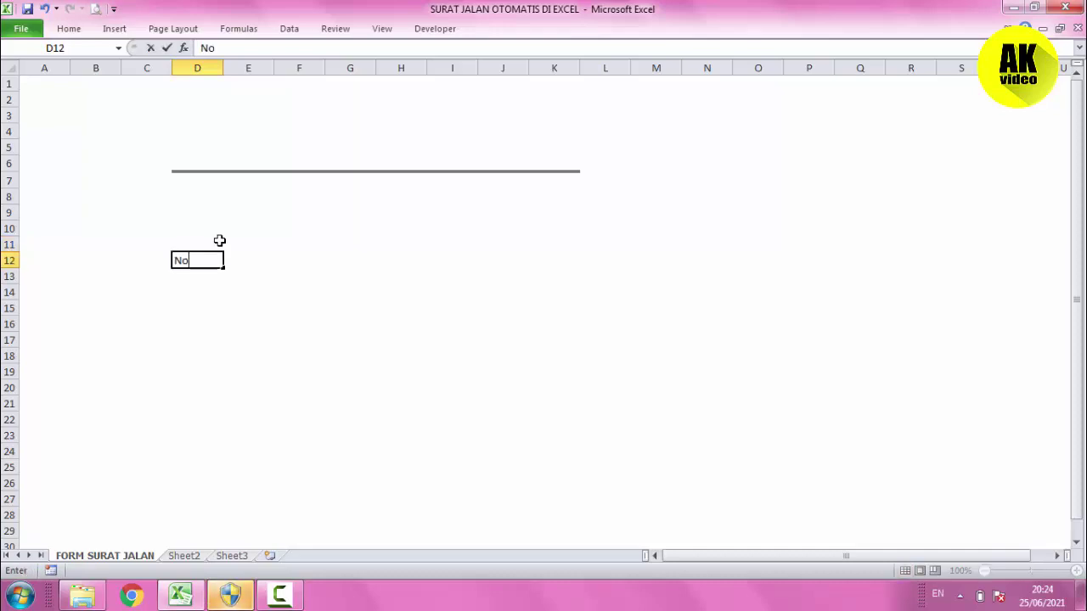
key(Tab)
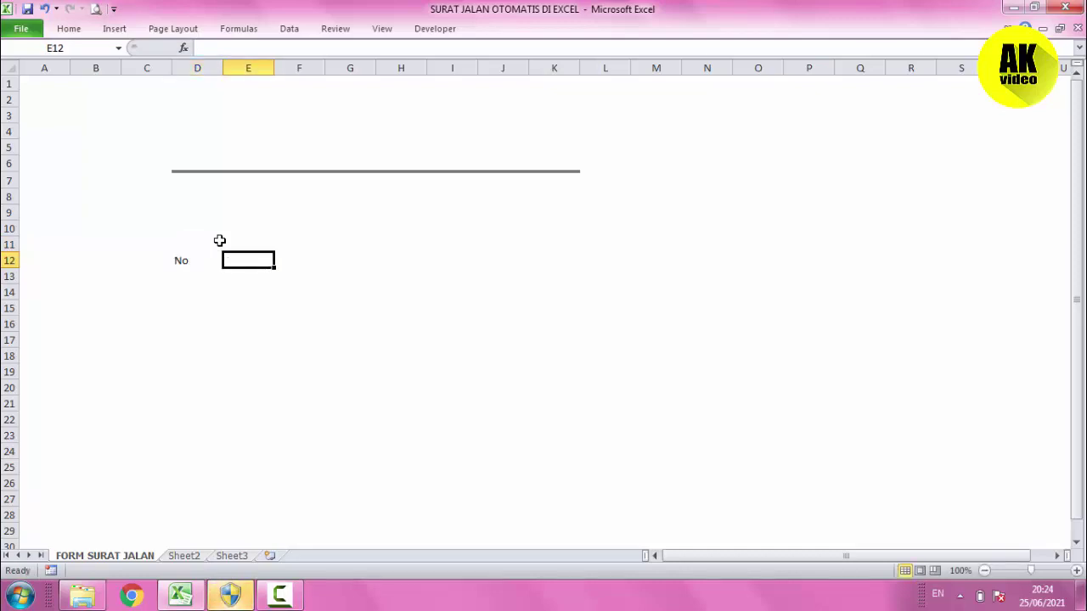
text(Nama)
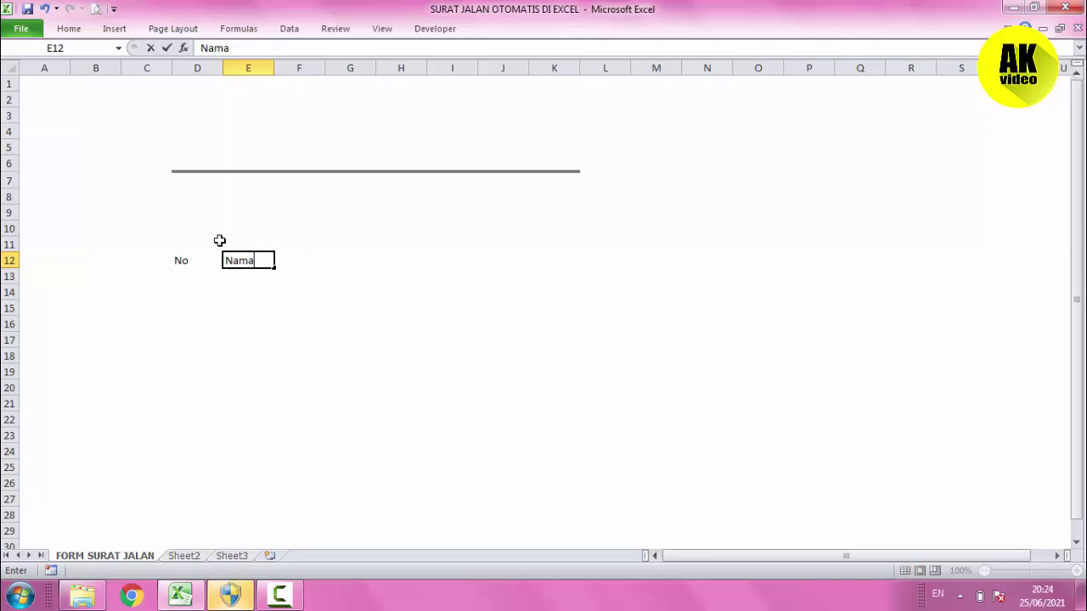
text( Barang)
key(Tab)
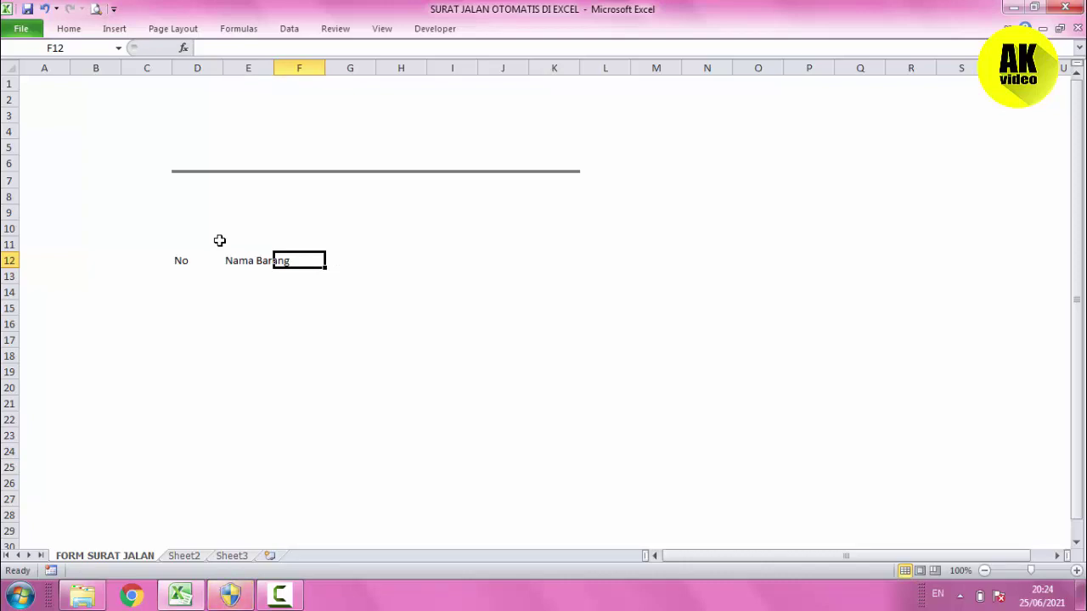
text(Qty)
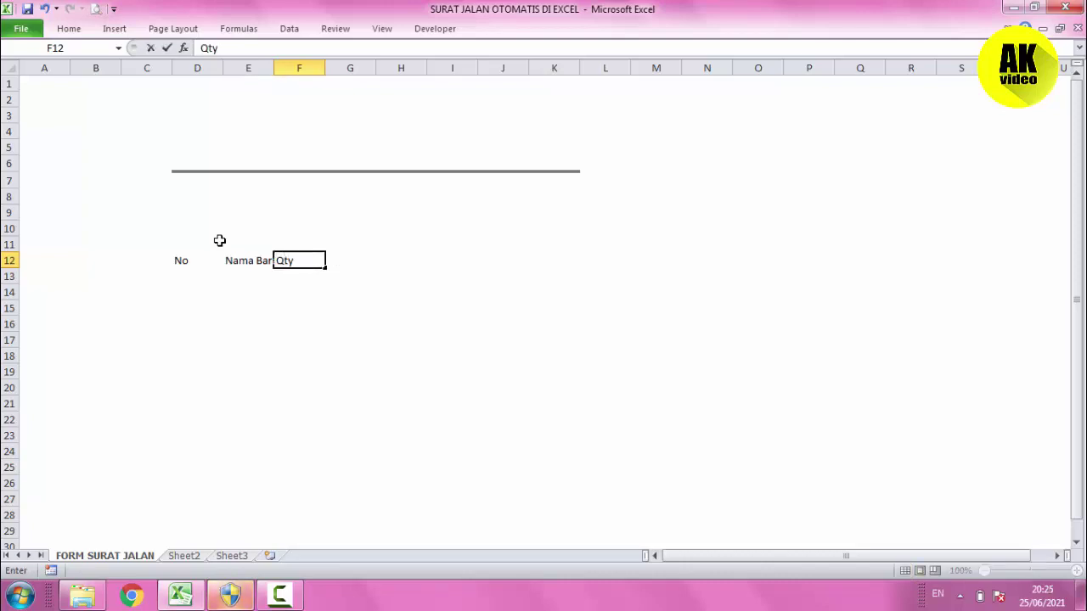
key(Tab)
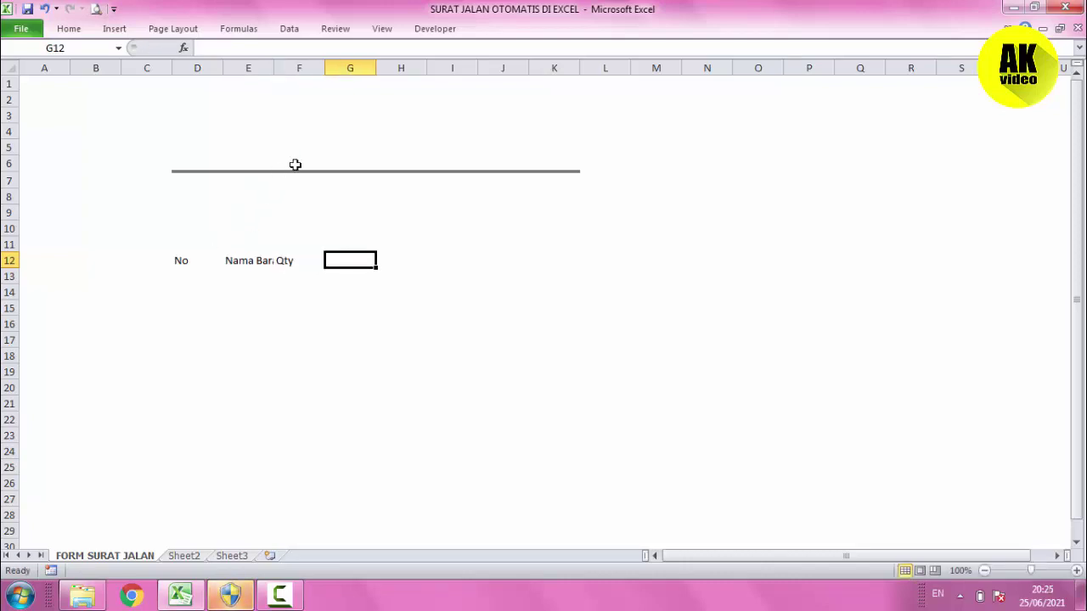
drag(273, 68, 348, 68)
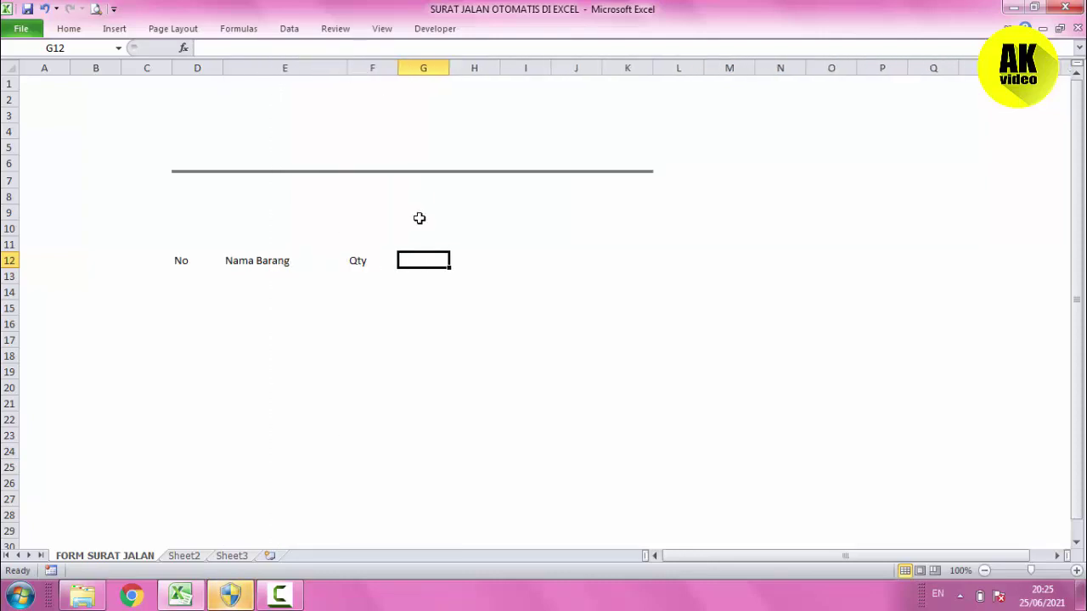
text(Ke)
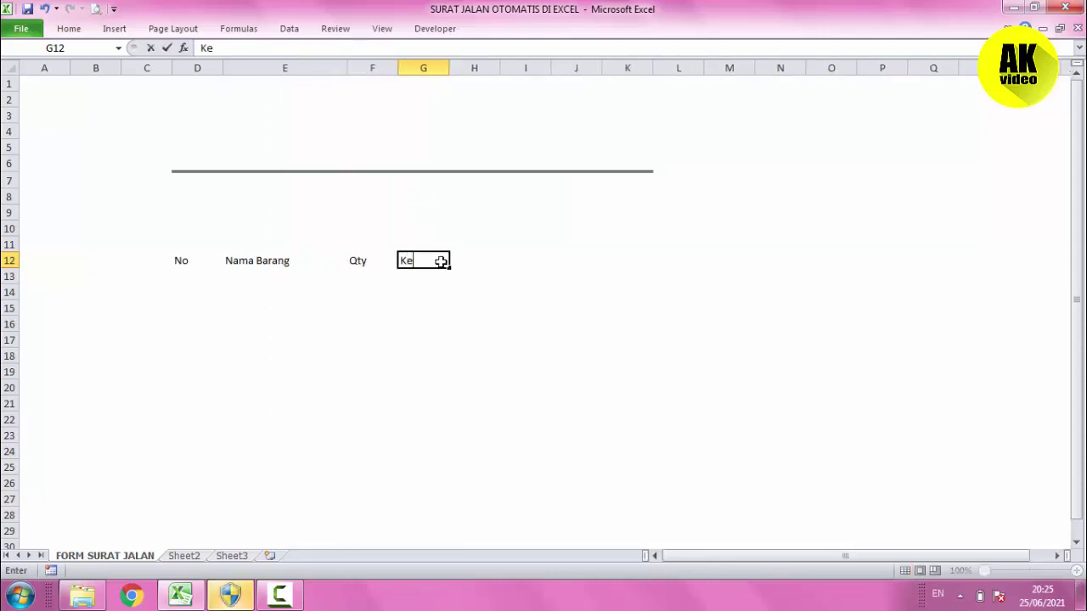
text(terangan)
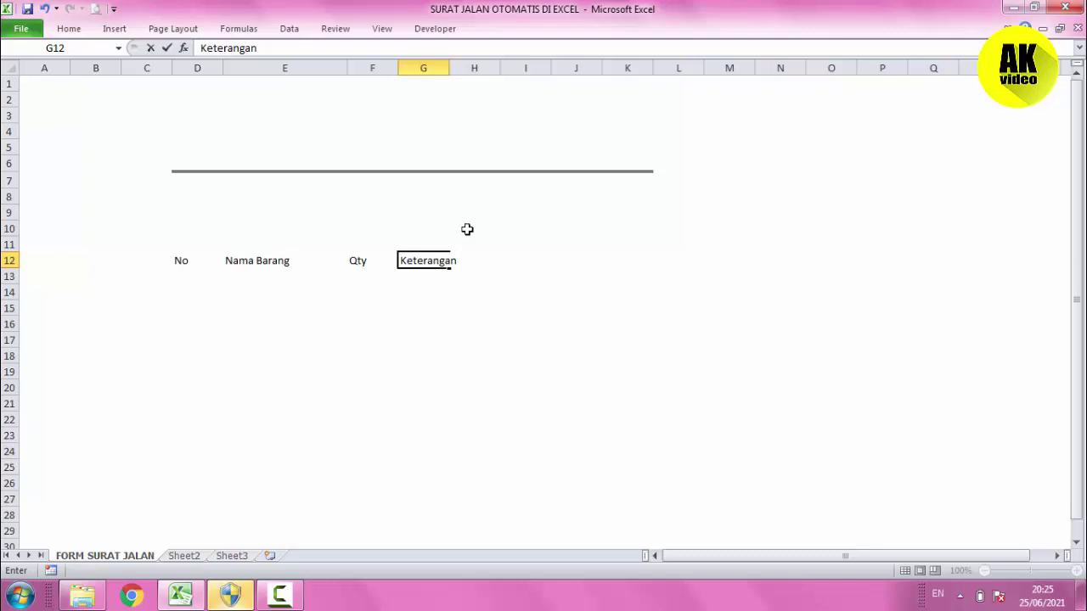
click(463, 227)
Resize columns E, F and G to fit the Nama Barang, Qty and Keterangan headings.
drag(446, 68, 607, 68)
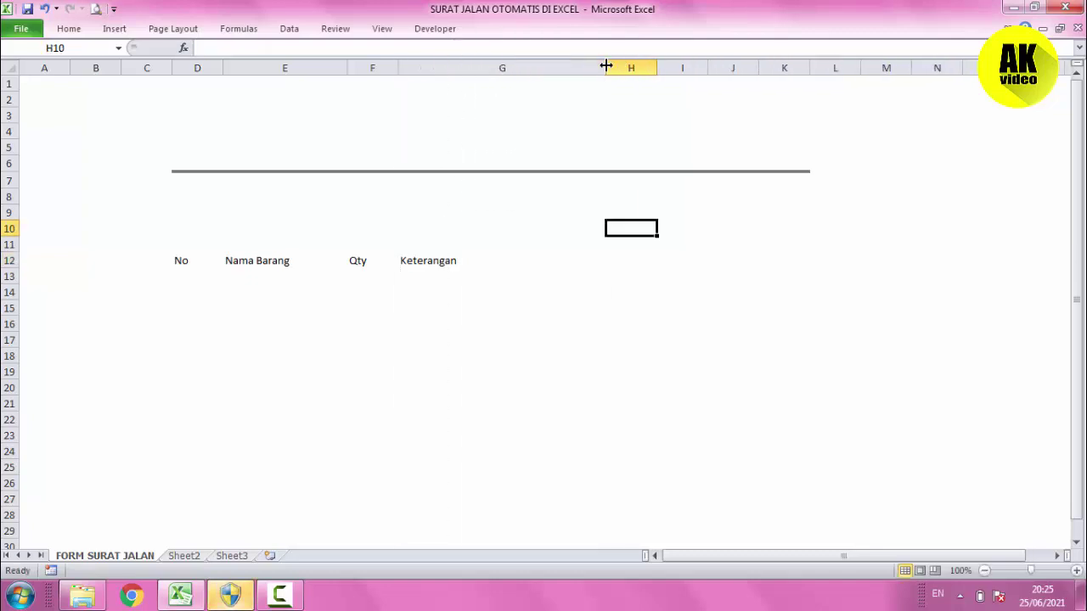
click(399, 239)
click(363, 257)
drag(398, 68, 422, 68)
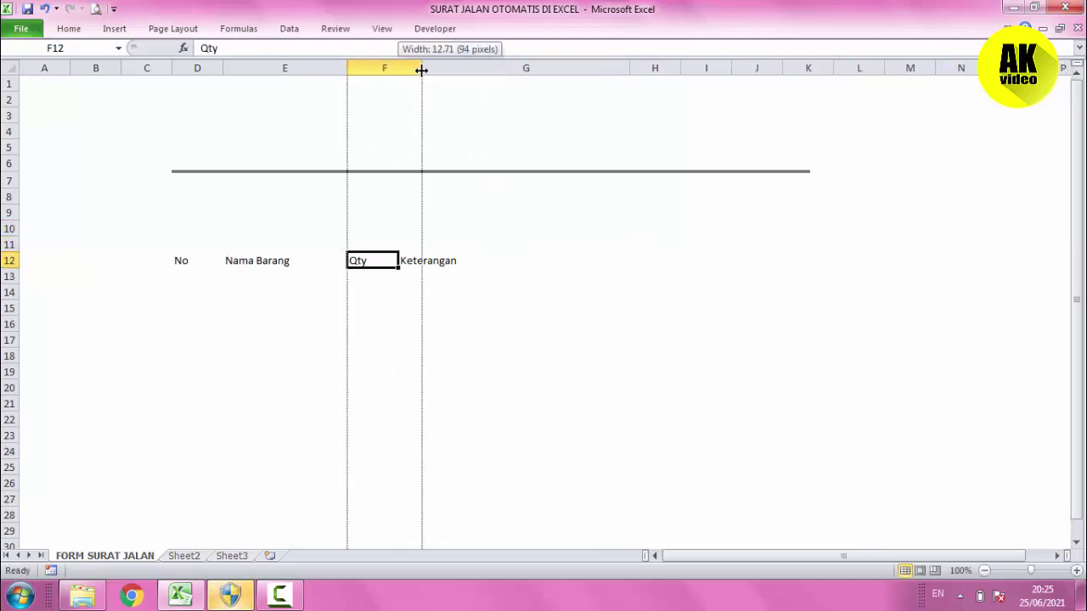
drag(347, 68, 455, 75)
click(475, 355)
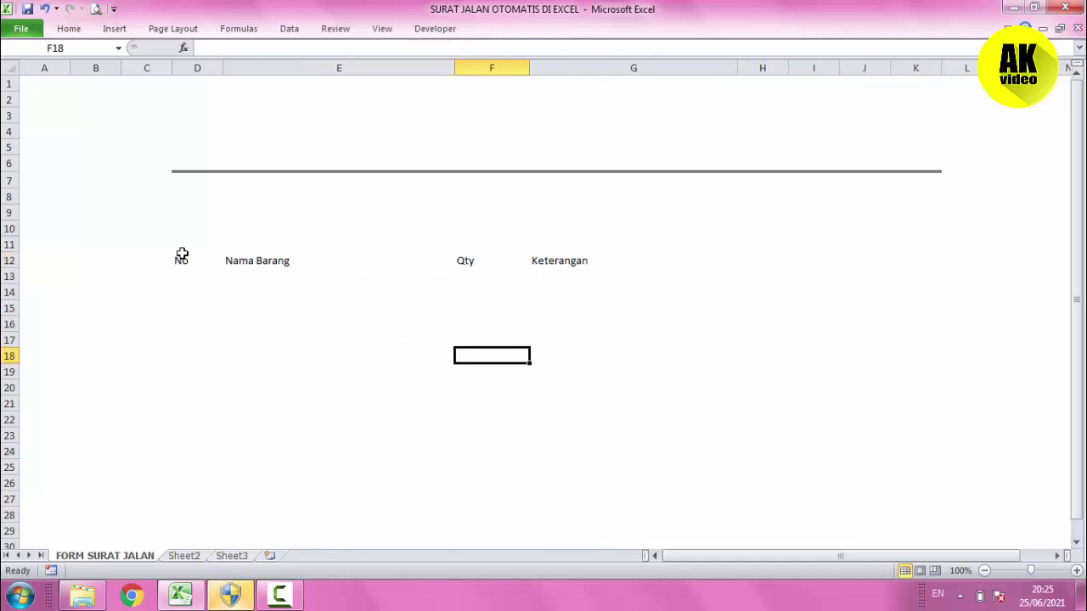
drag(179, 259, 604, 260)
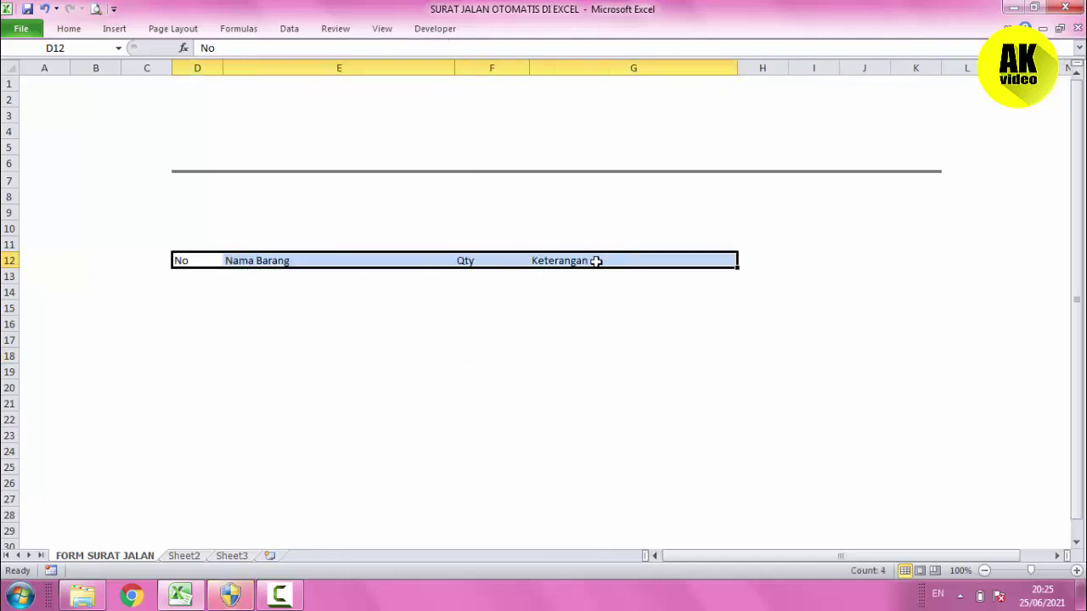
click(597, 259)
click(766, 68)
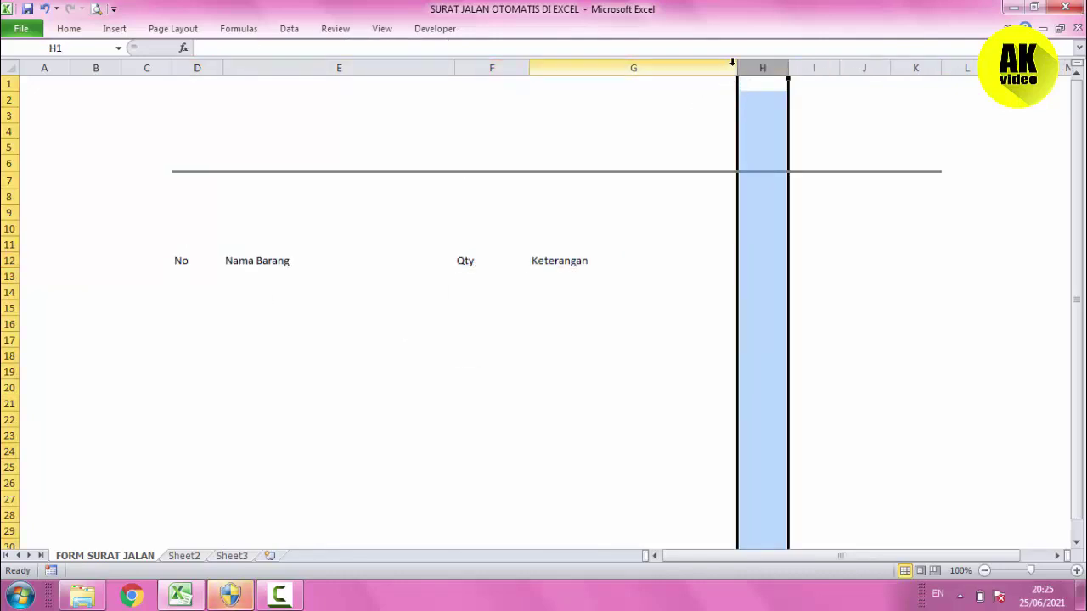
drag(737, 68, 637, 72)
mouse_move(555, 266)
mouse_down()
mouse_move(199, 366)
mouse_move(200, 399)
mouse_move(197, 376)
mouse_up()
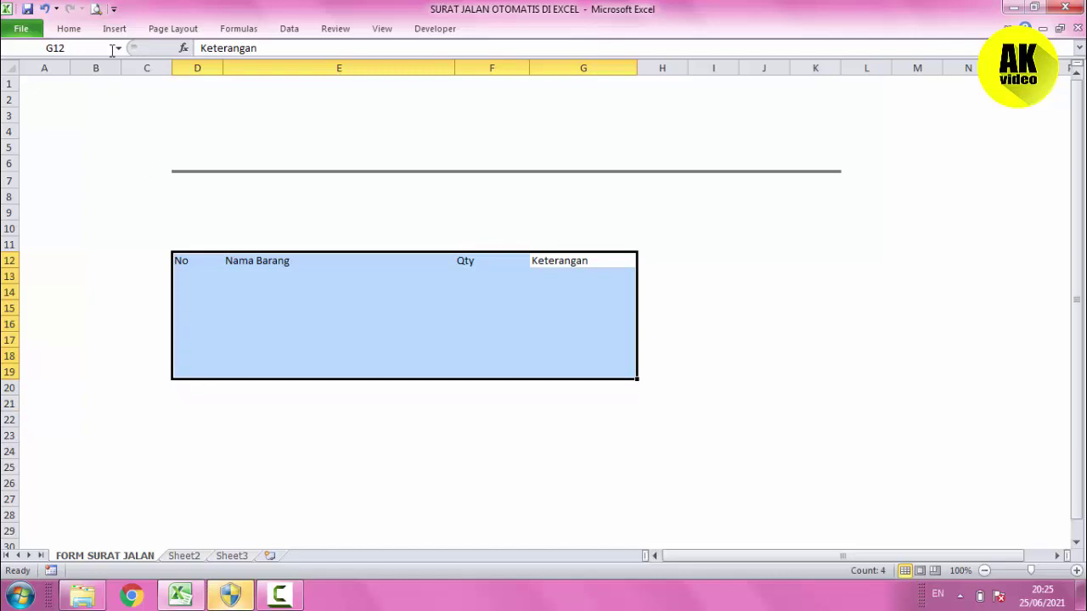
Apply All Borders to the item table range D12:G19.
click(75, 30)
click(218, 78)
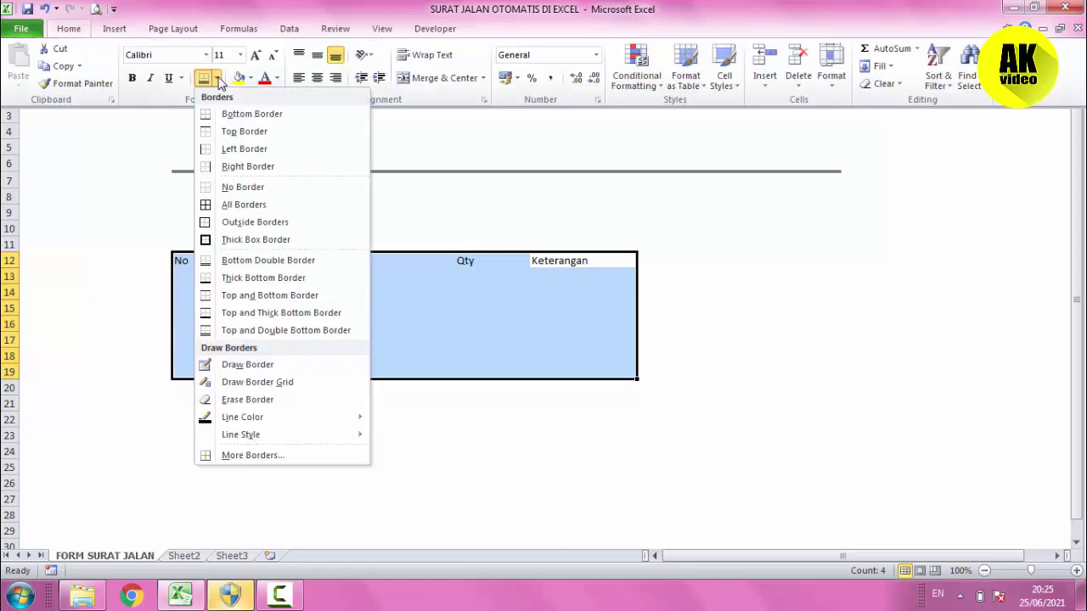
click(76, 33)
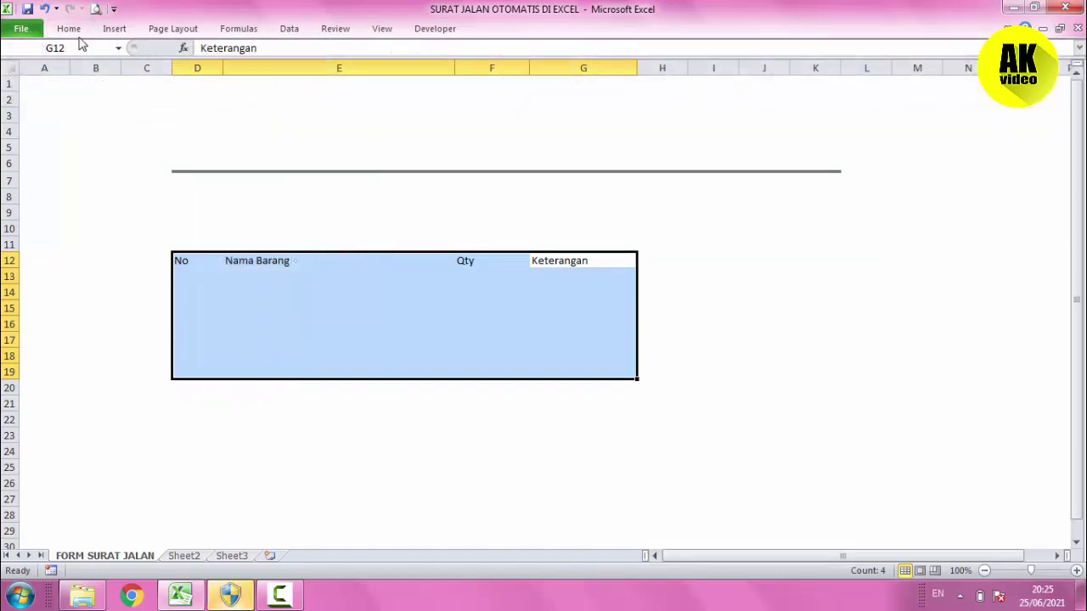
click(73, 32)
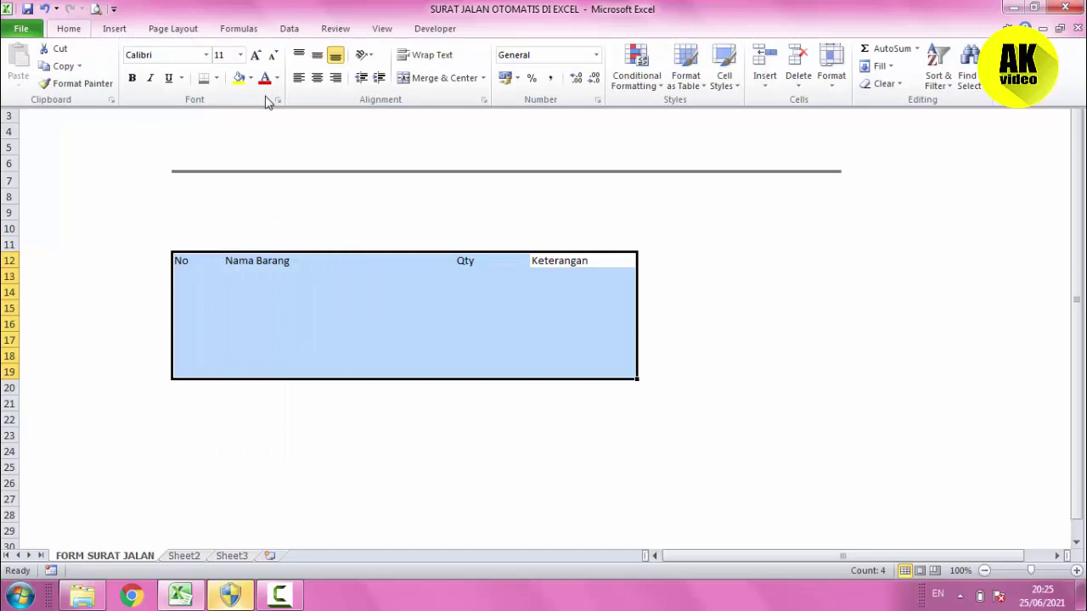
click(217, 78)
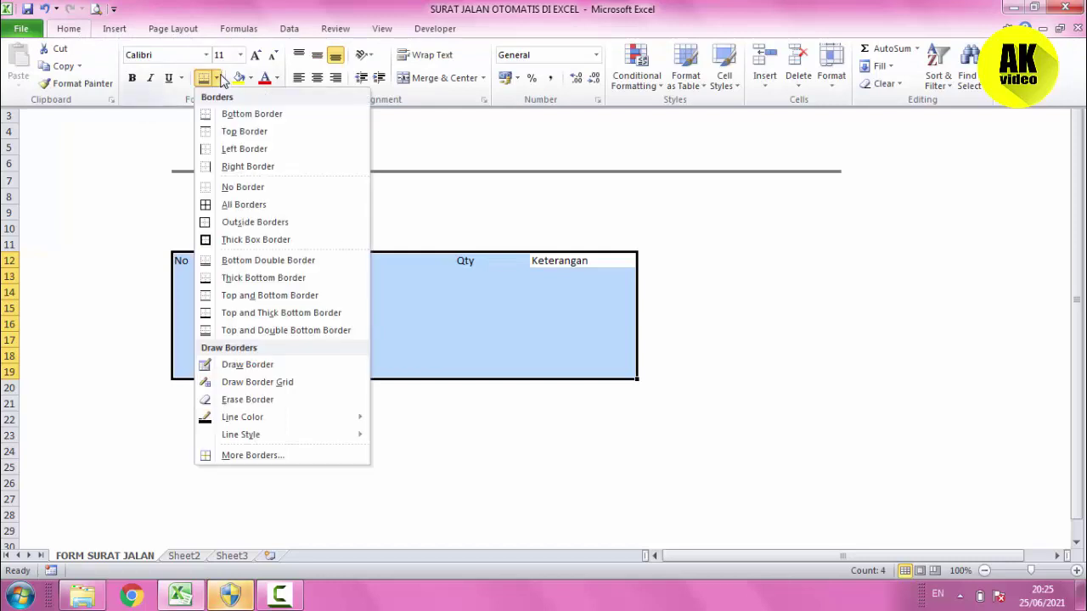
click(240, 206)
click(232, 418)
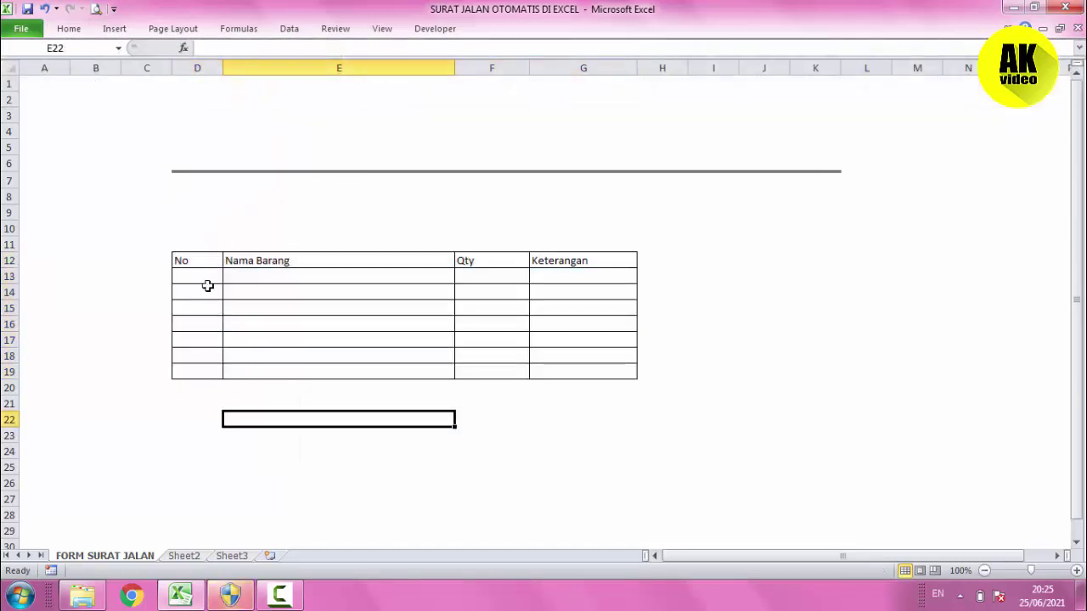
drag(191, 261, 555, 260)
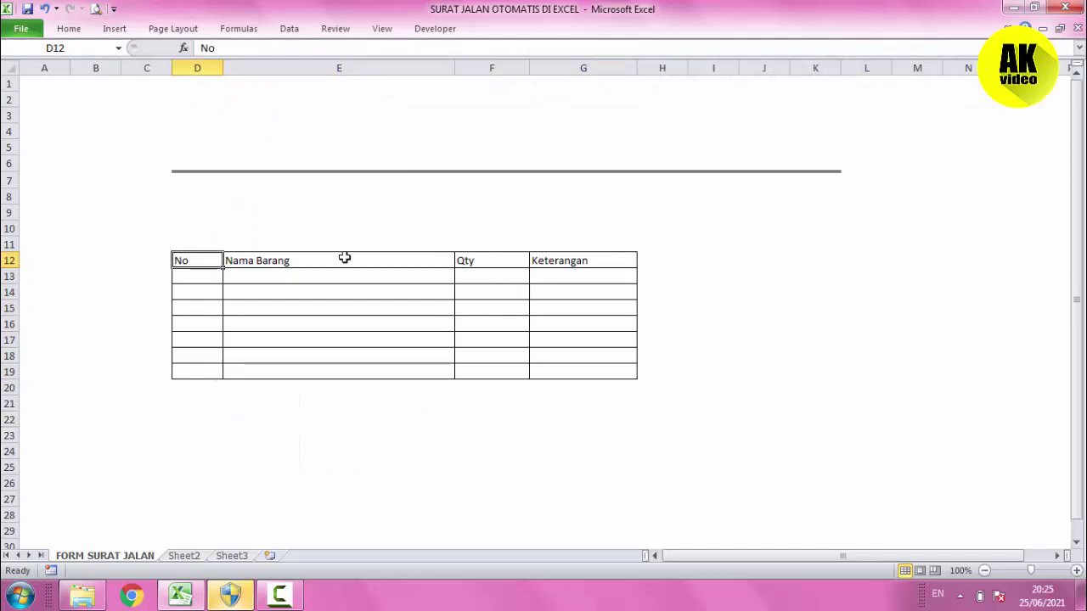
Center and bold the D12:G12 headings and fill the row dark blue.
click(68, 29)
click(316, 78)
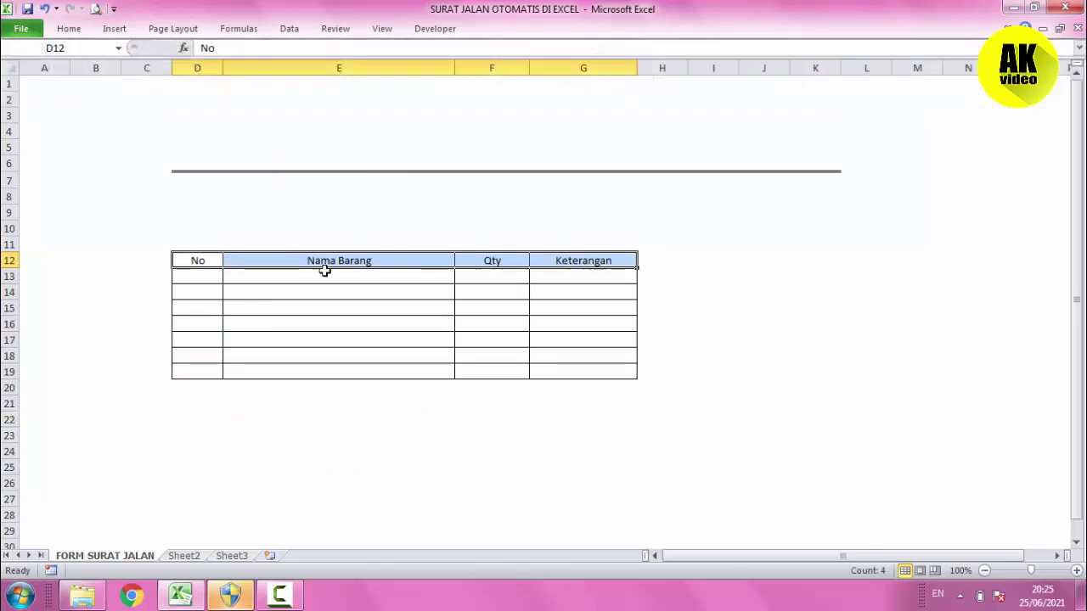
key(ctrl+b)
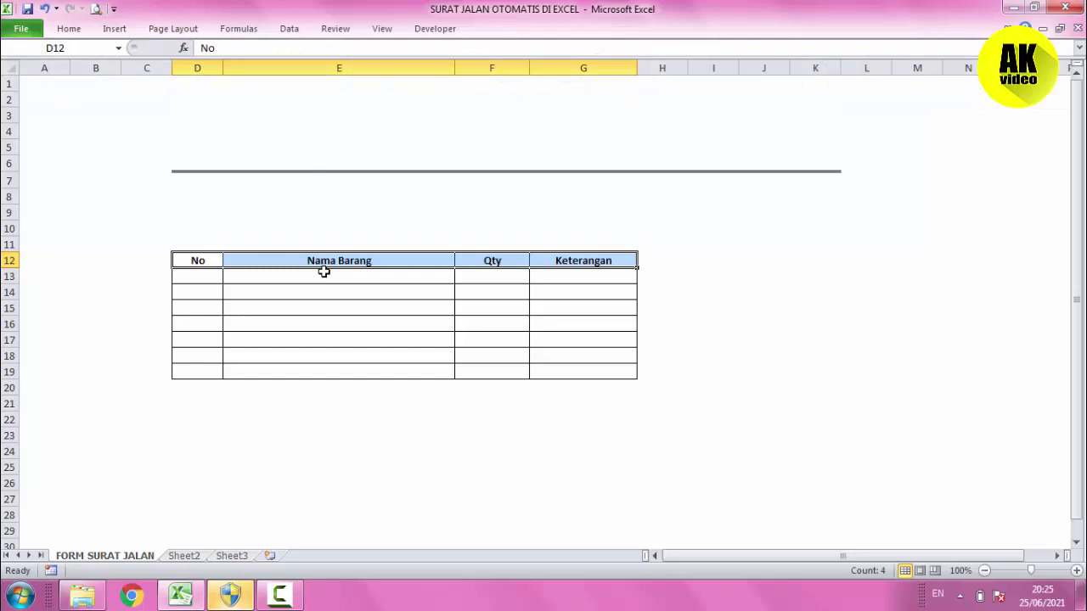
click(325, 308)
drag(199, 260, 582, 261)
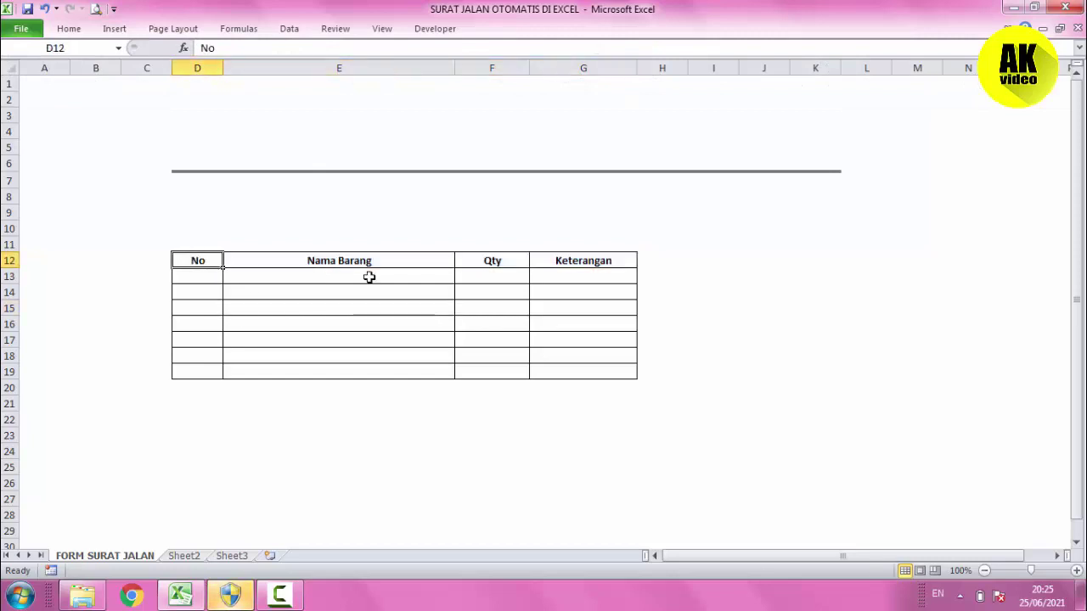
click(68, 28)
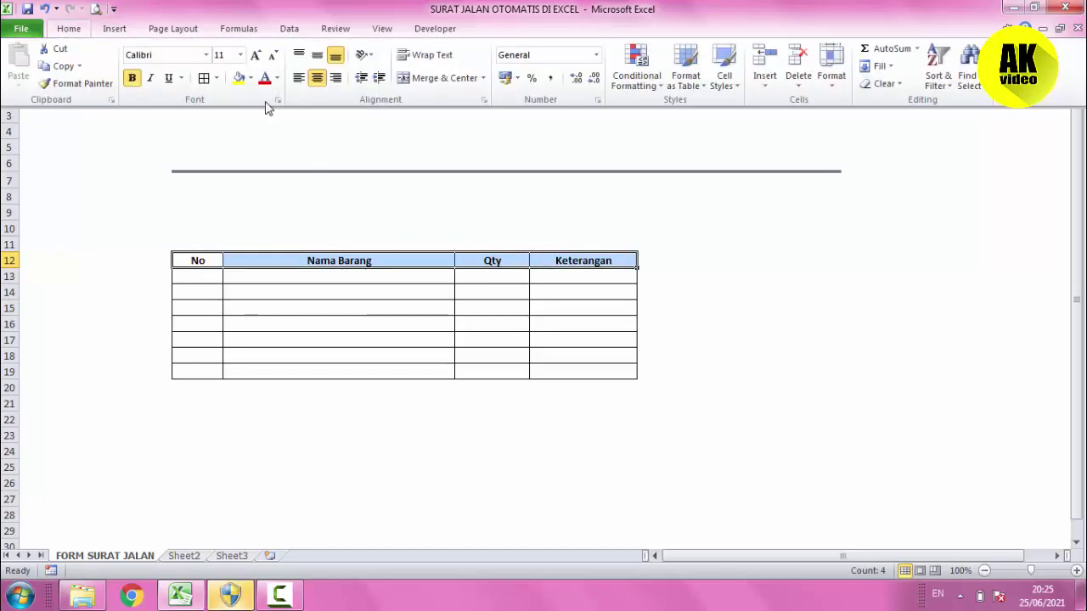
click(252, 78)
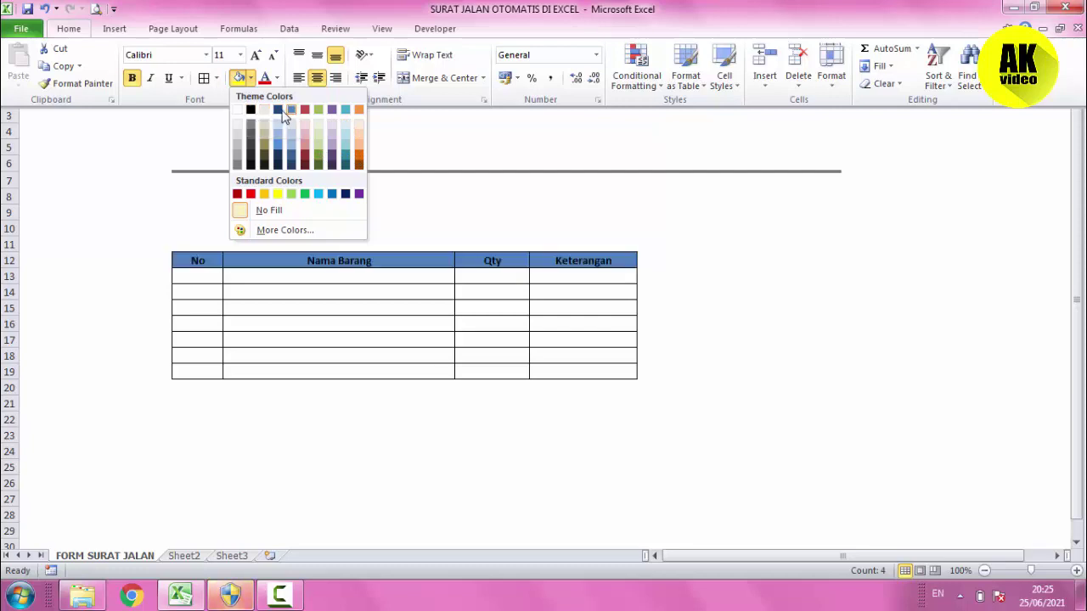
click(277, 112)
click(69, 31)
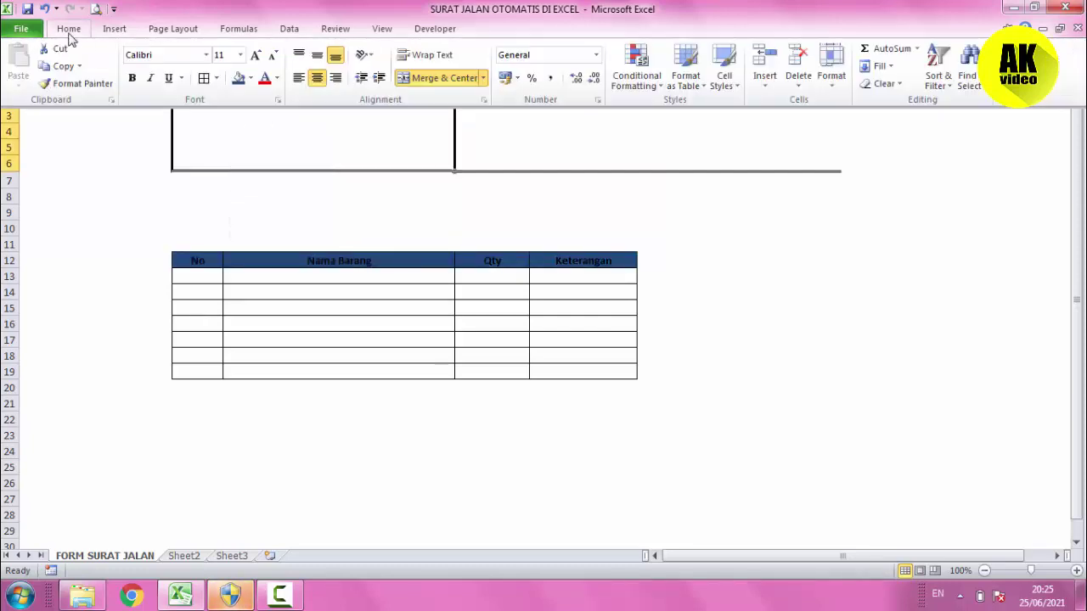
click(458, 242)
Change the D12:G12 heading text colour to white.
drag(583, 262, 191, 260)
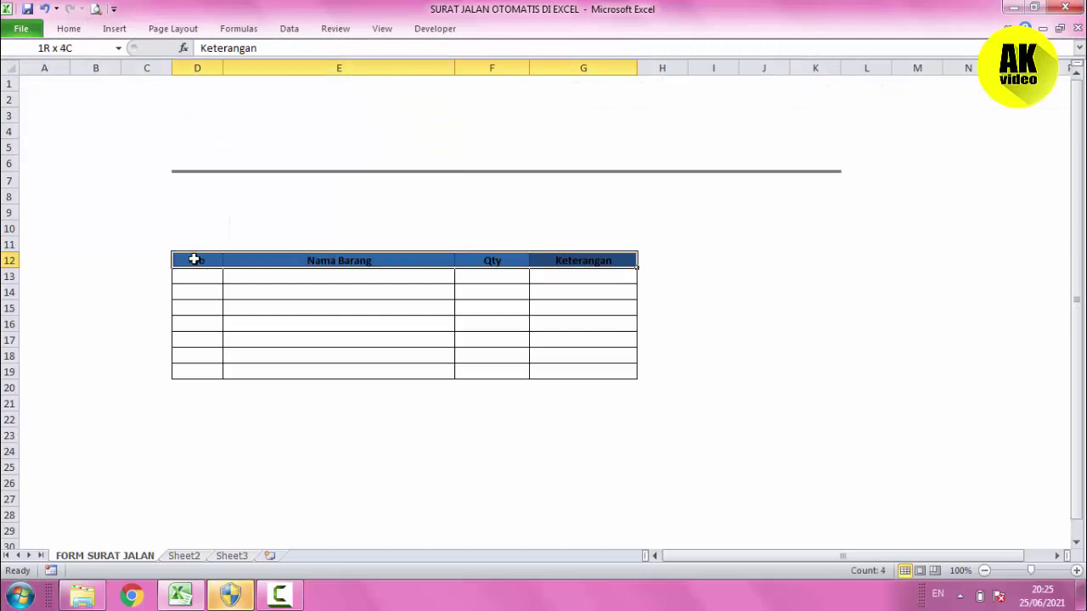
click(70, 29)
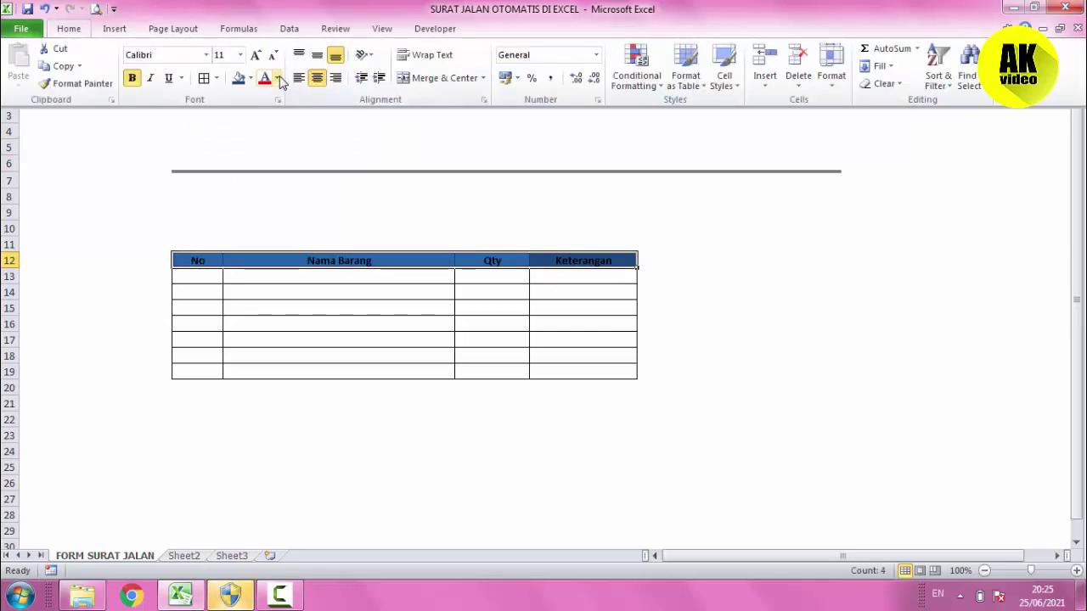
click(277, 78)
click(264, 129)
click(355, 384)
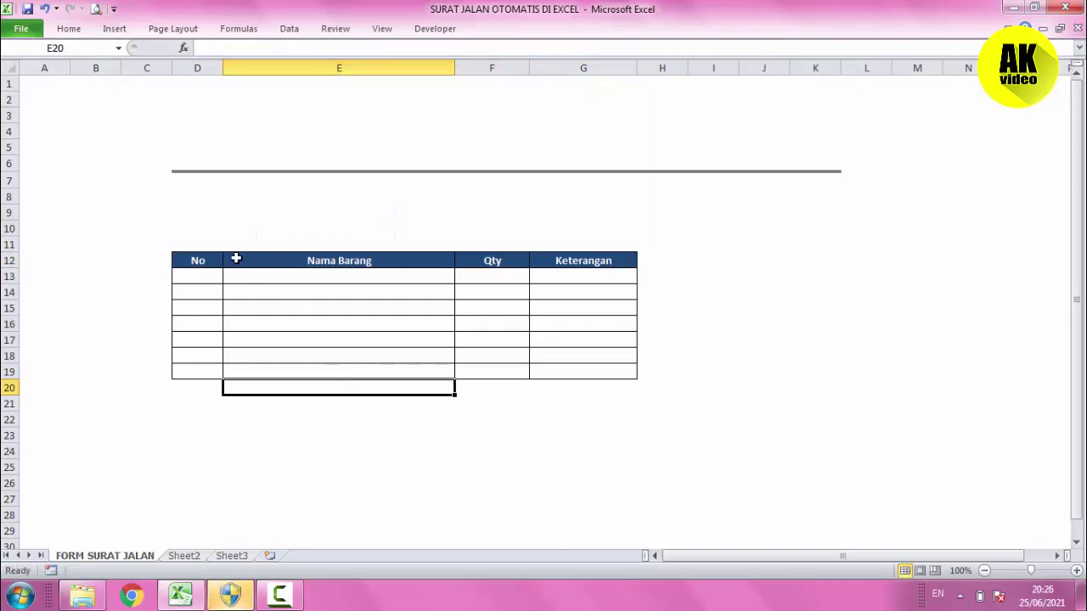
click(279, 595)
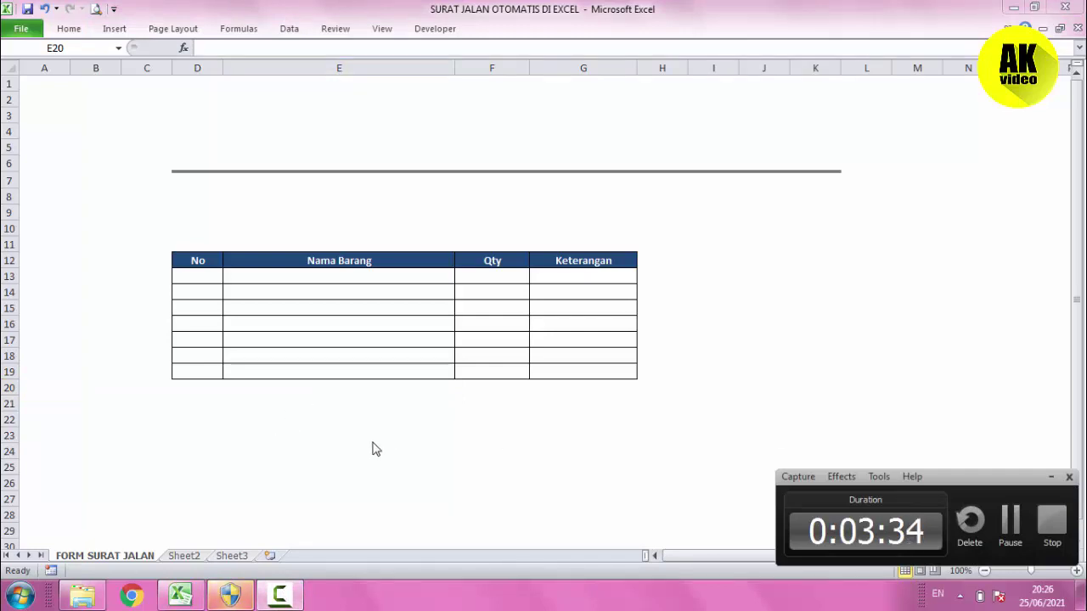
Widen the Keterangan column G to 30.29 (217 pixels).
click(1016, 528)
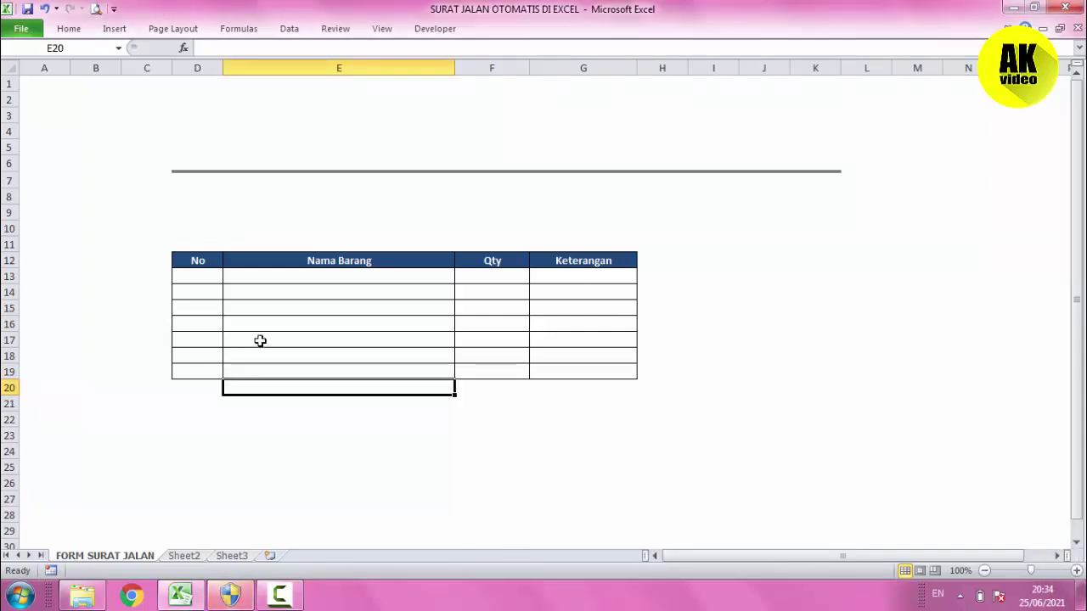
drag(637, 68, 705, 75)
click(780, 96)
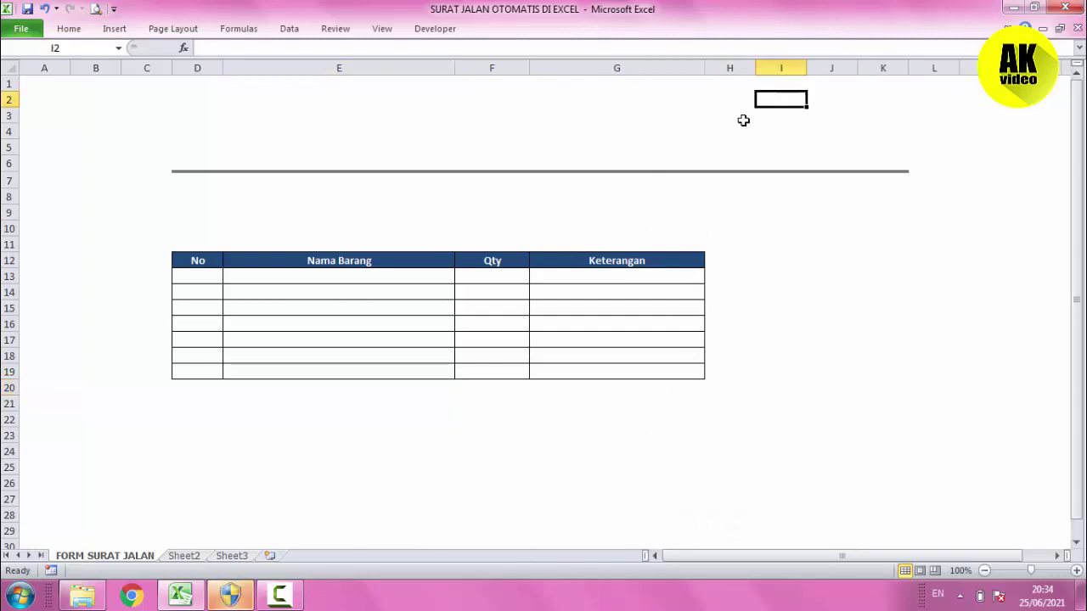
Unmerge the F3:K6 block back into separate cells.
click(743, 119)
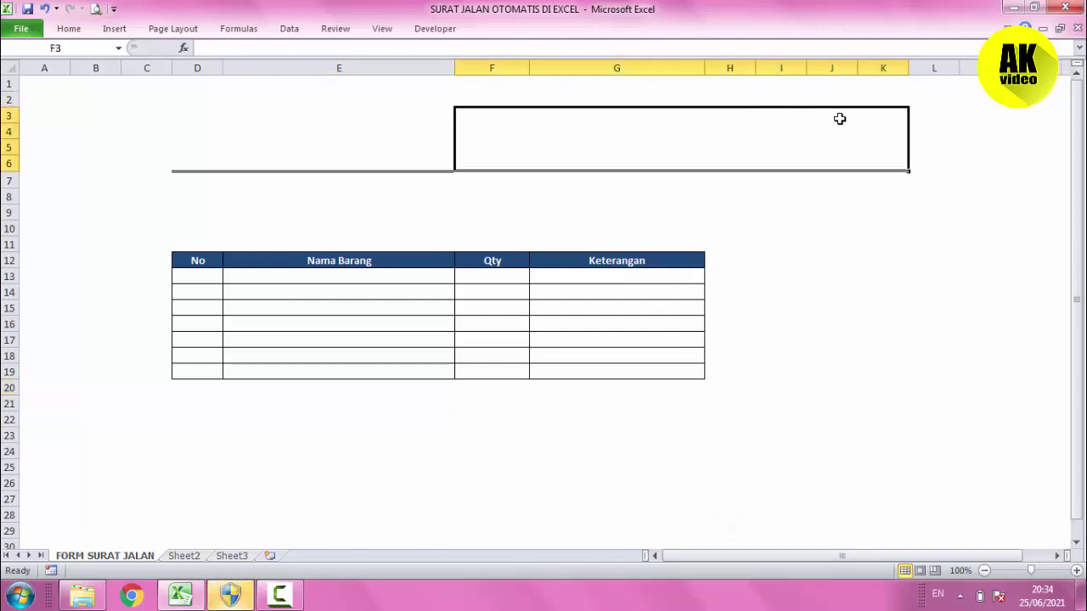
click(69, 28)
click(436, 75)
click(730, 180)
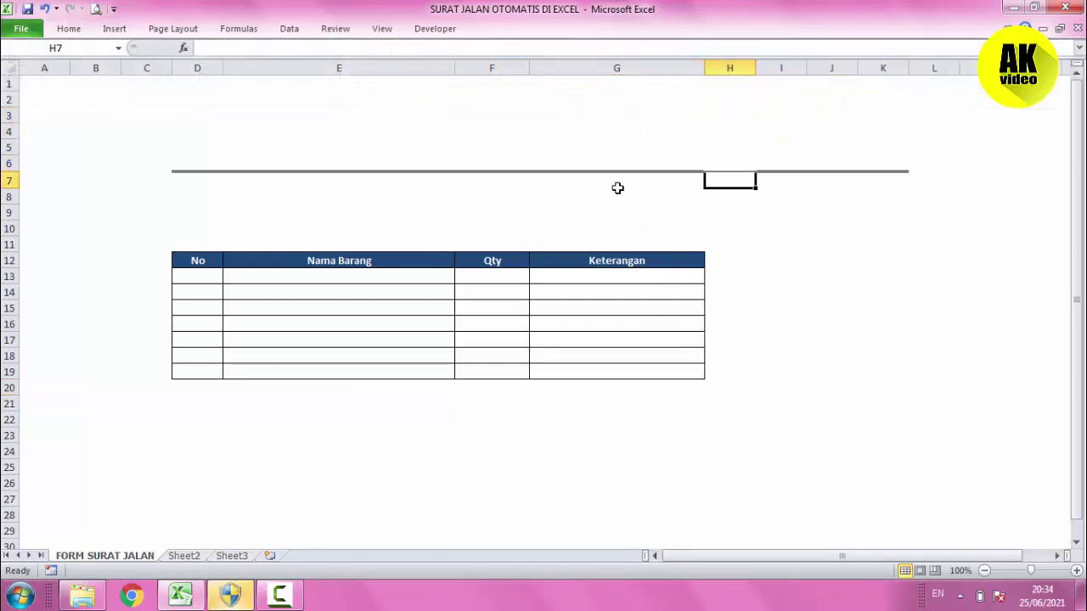
click(331, 200)
click(185, 210)
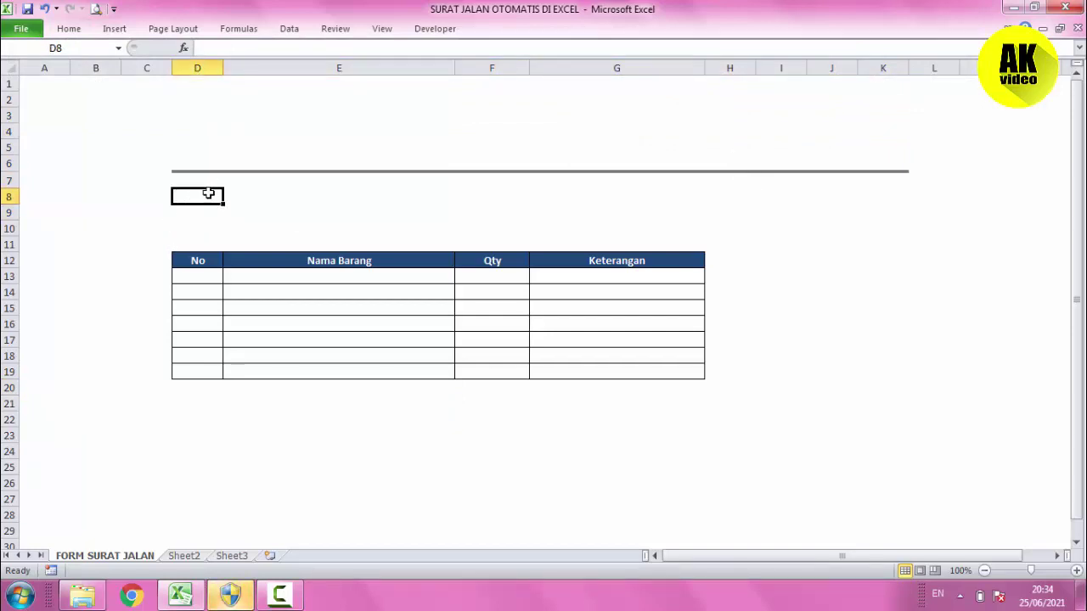
click(269, 204)
click(217, 193)
click(249, 196)
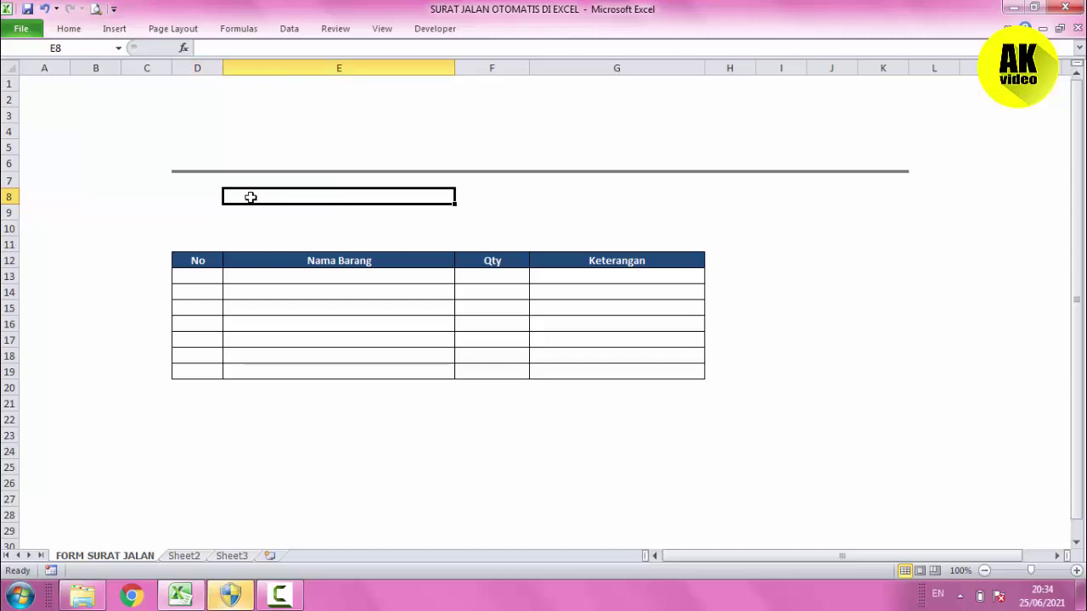
click(203, 199)
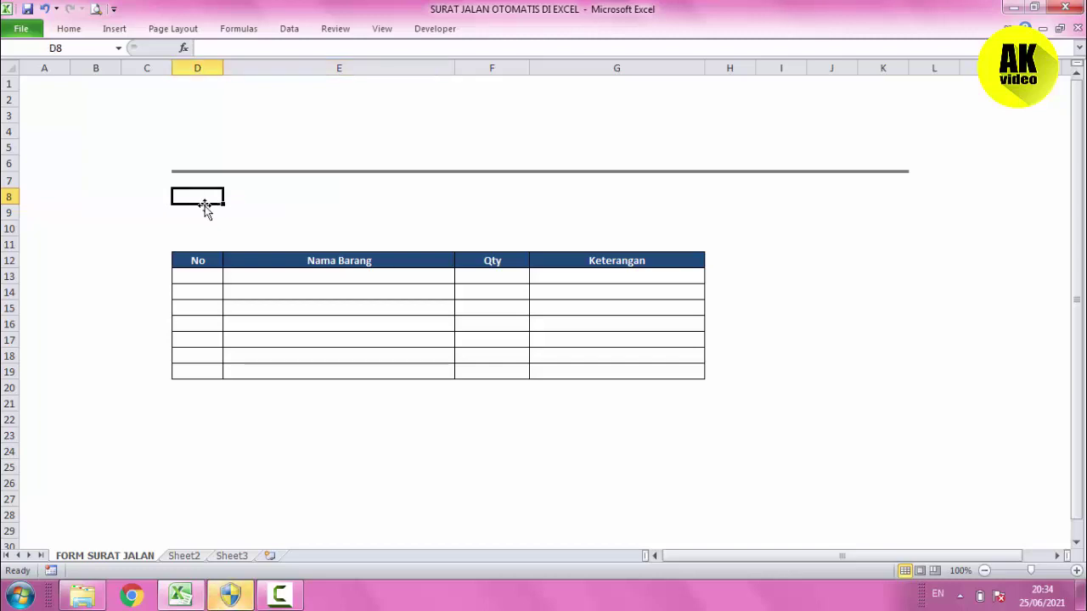
Enter 'Kepada :' in D8 and the recipient 'PT. indah makmur' in E8.
text(Kepad)
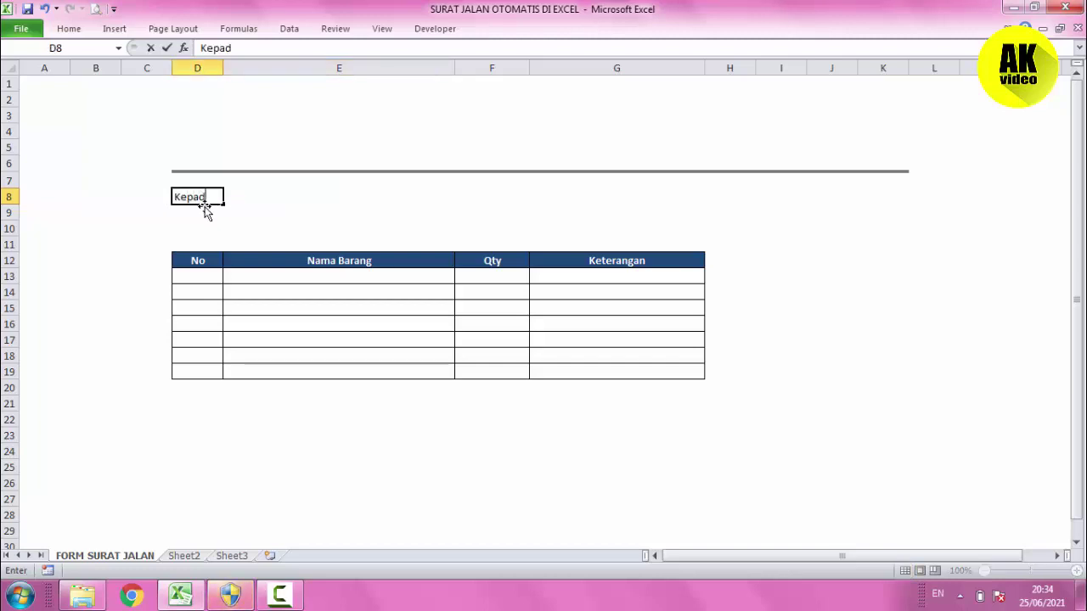
text(a :)
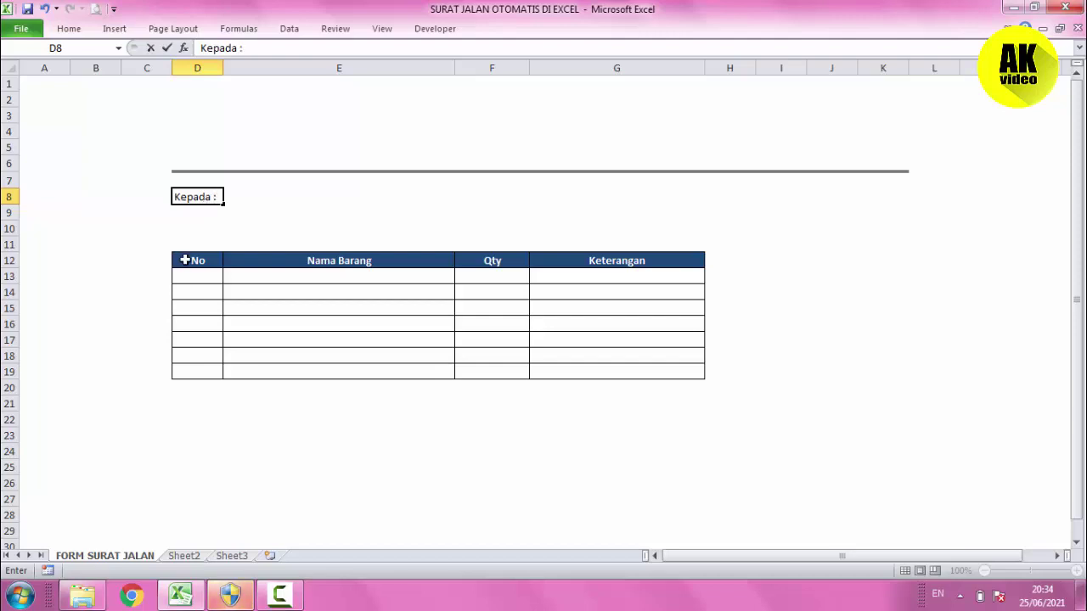
click(255, 199)
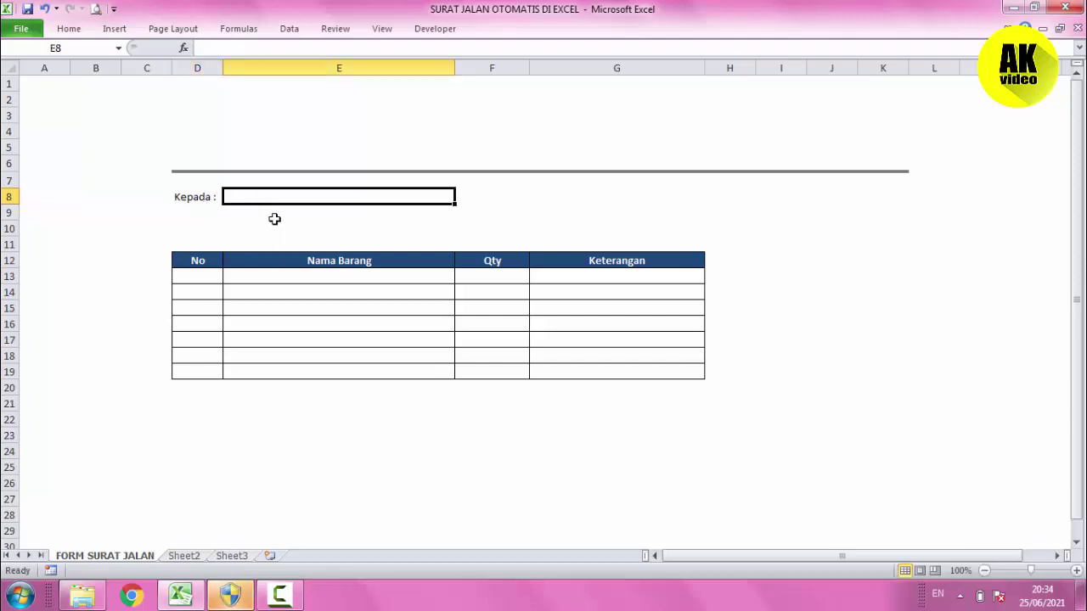
click(259, 211)
drag(249, 197, 251, 222)
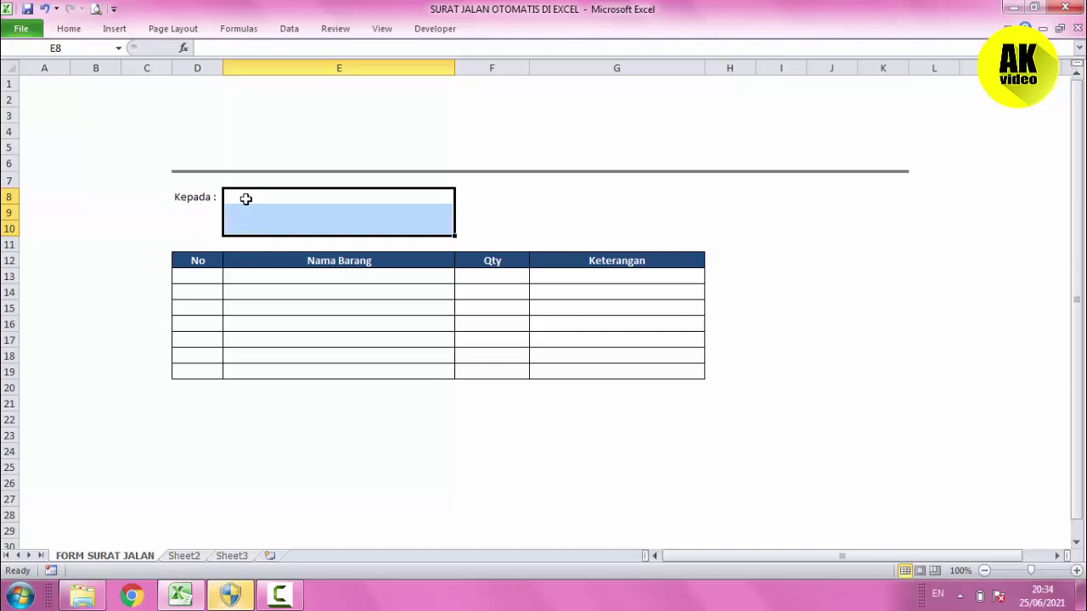
click(246, 198)
text(p)
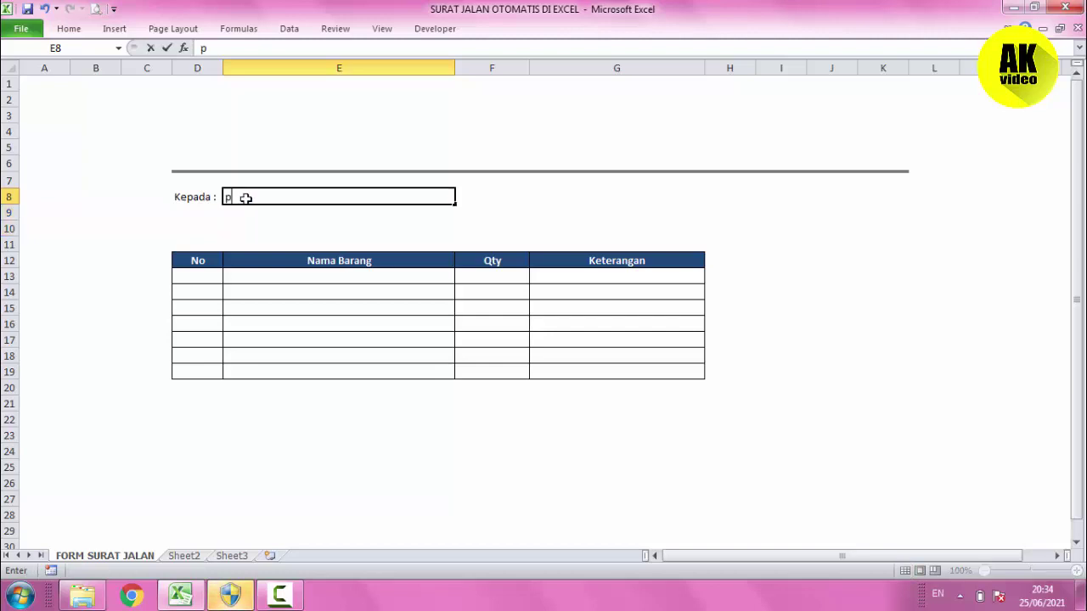
text(T. in)
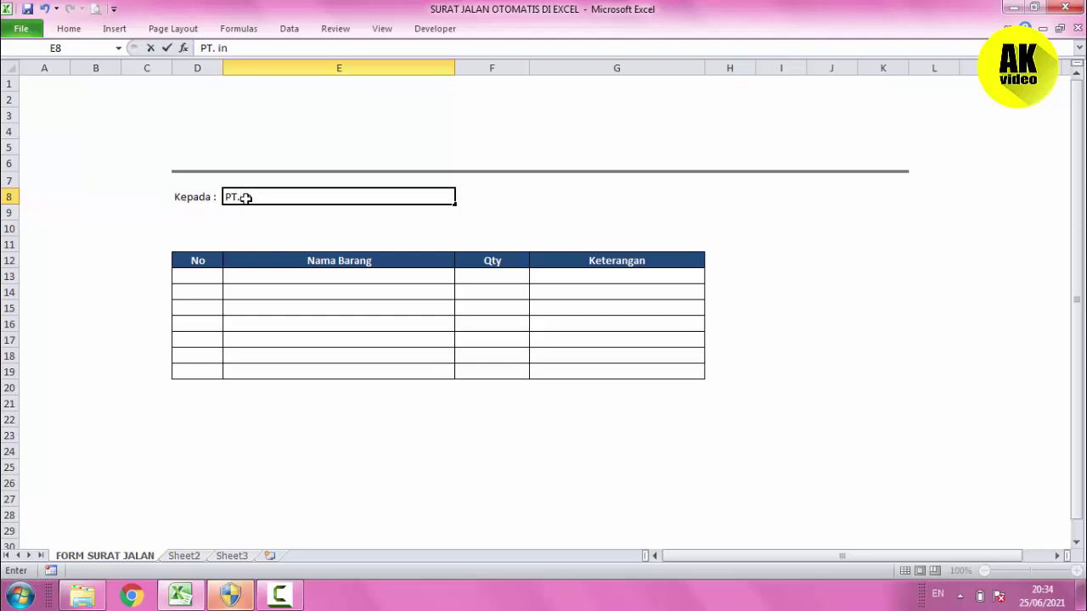
text(dah maku)
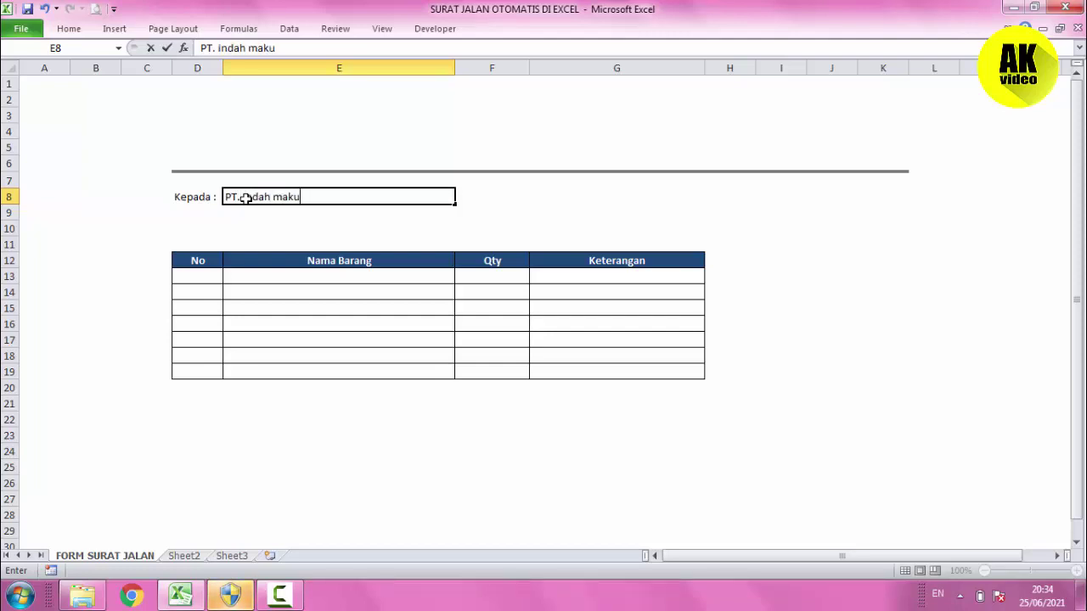
key(BackSpace)
text(mur)
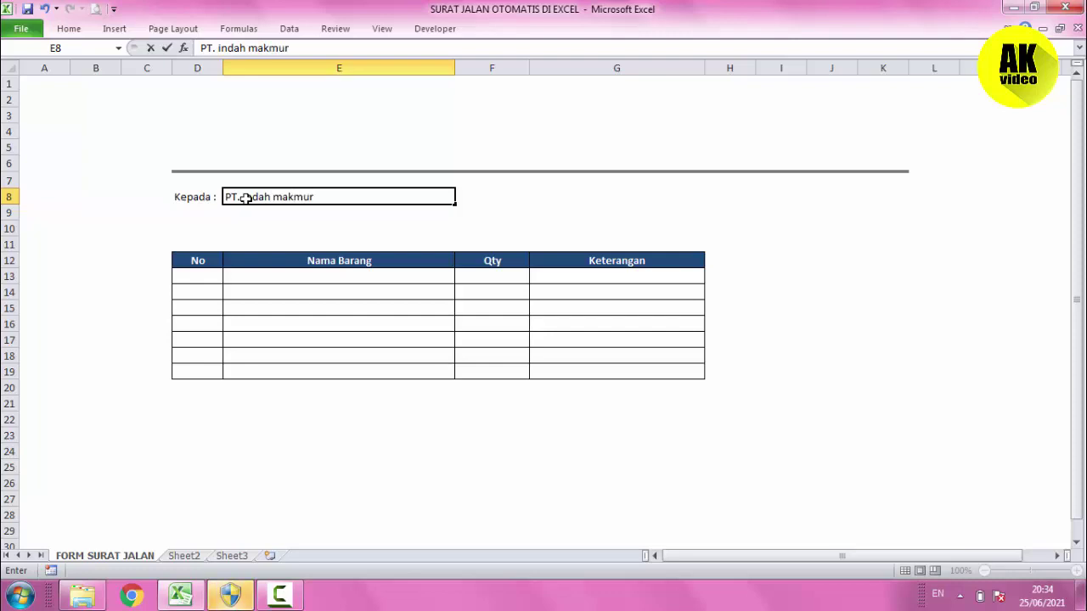
key(Tab)
Type the labels Tanggal in F8 and No. Surat in F9.
click(580, 208)
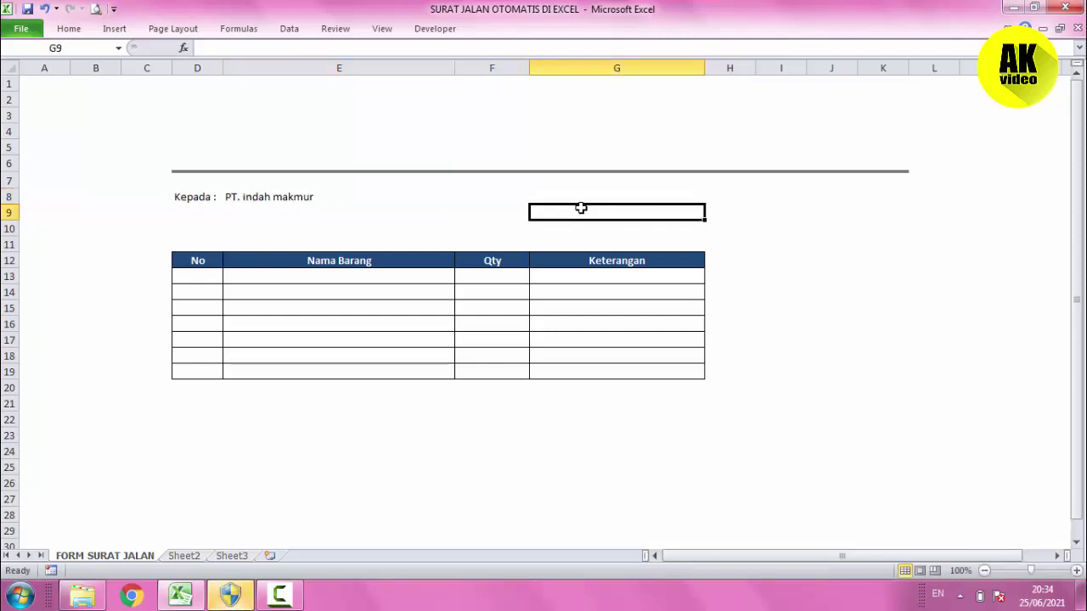
click(598, 194)
click(524, 196)
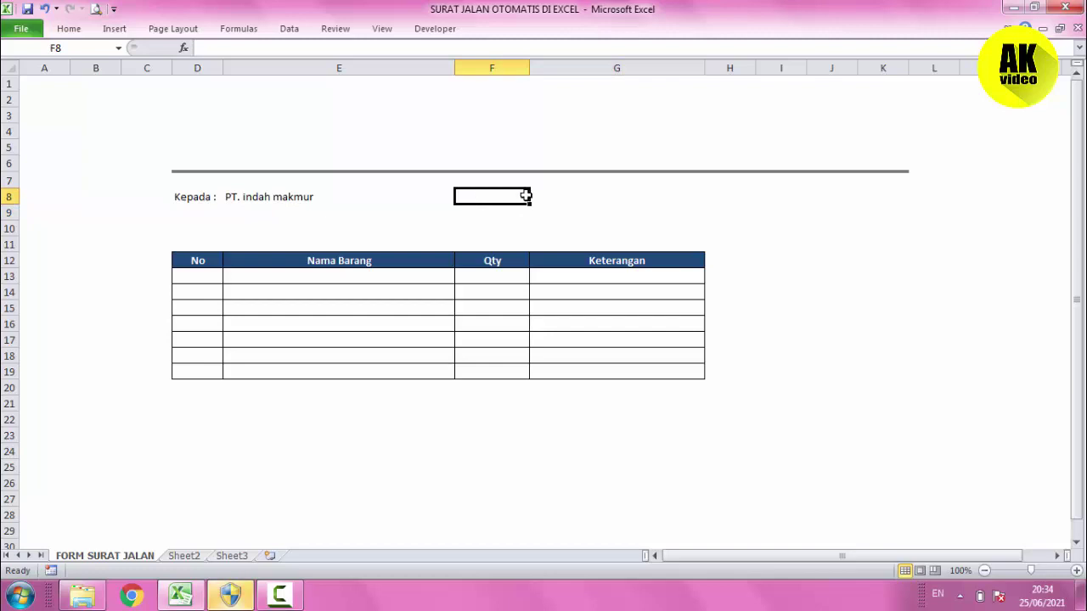
drag(530, 66, 541, 65)
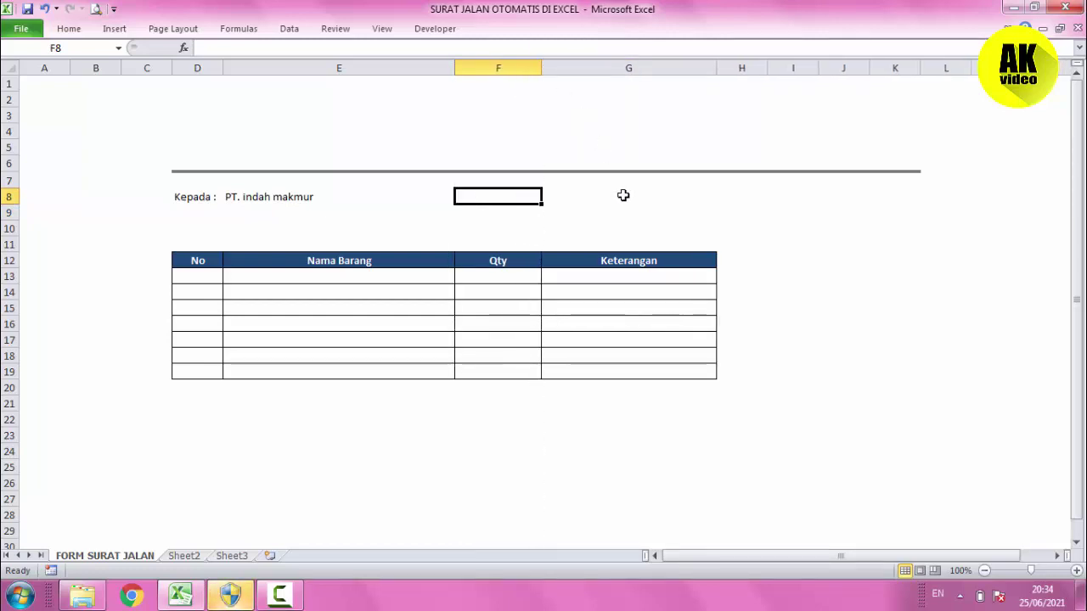
click(532, 209)
click(525, 194)
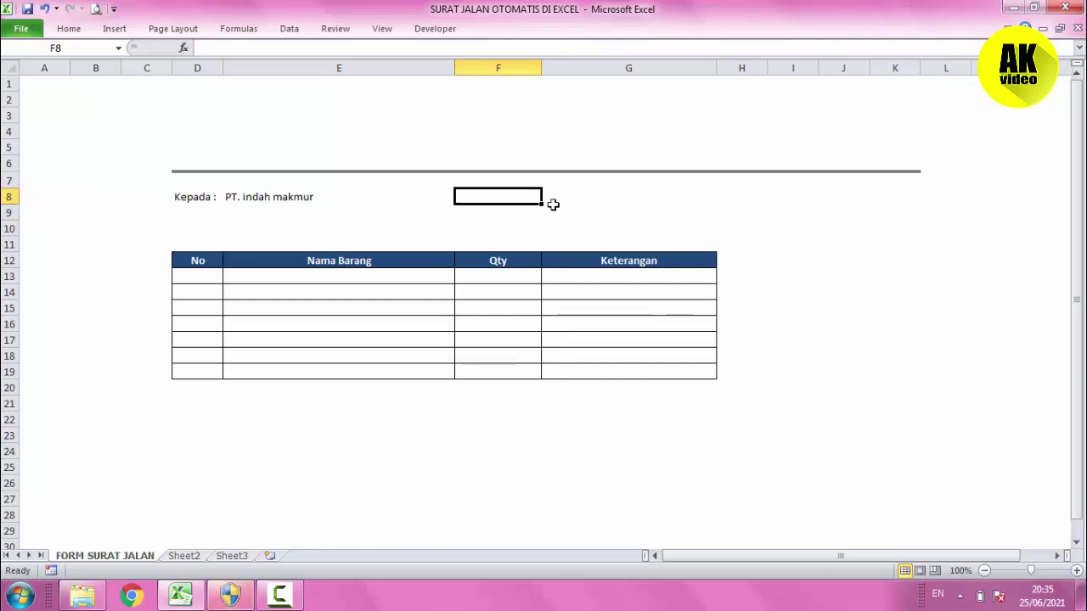
text(Tang)
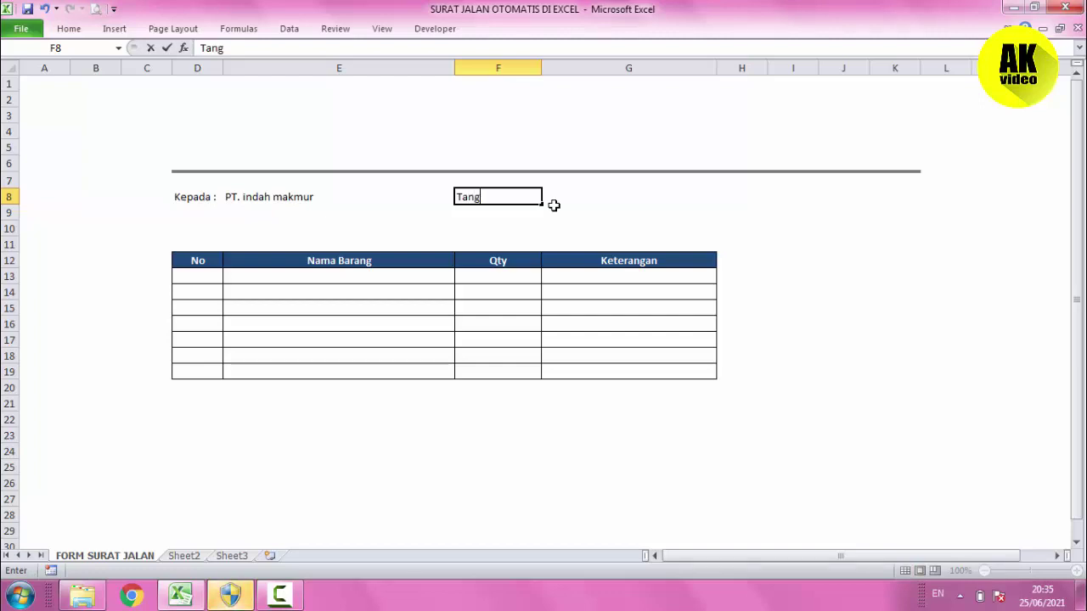
text(al)
key(Return)
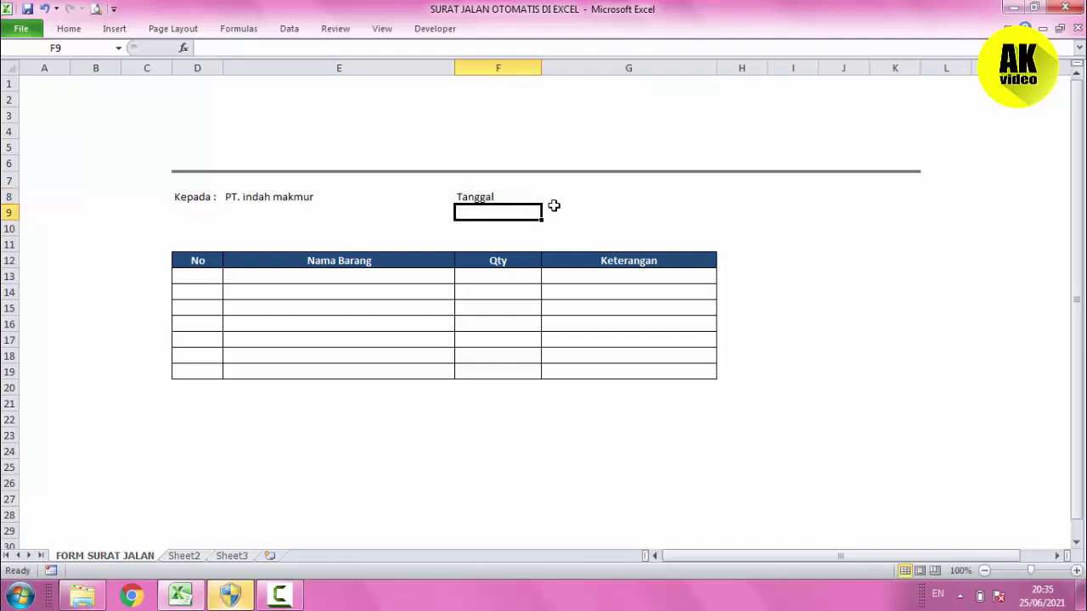
text(No.)
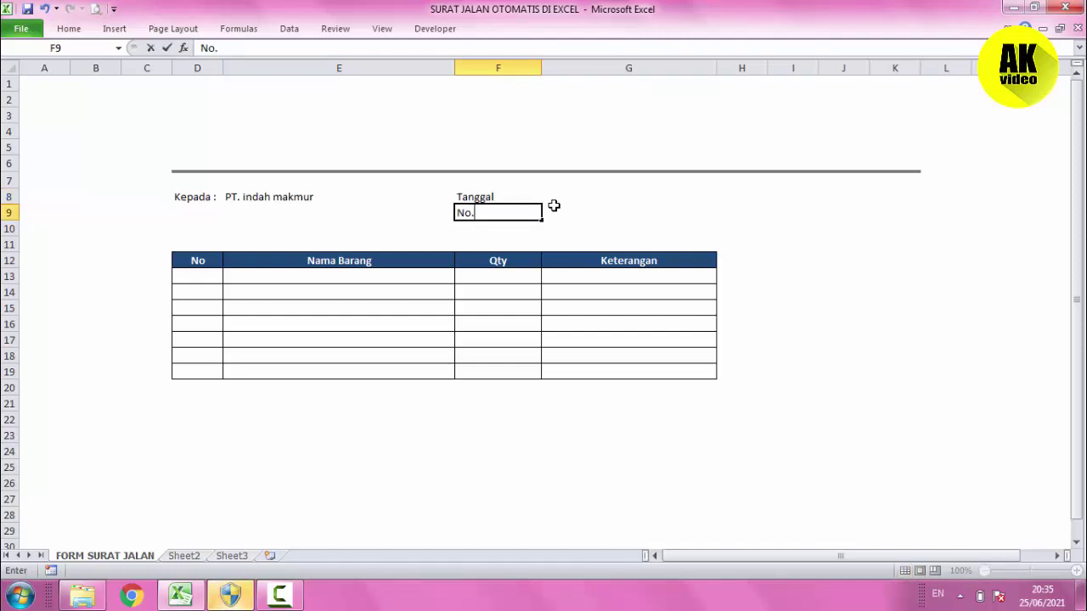
text( Surat)
key(Return)
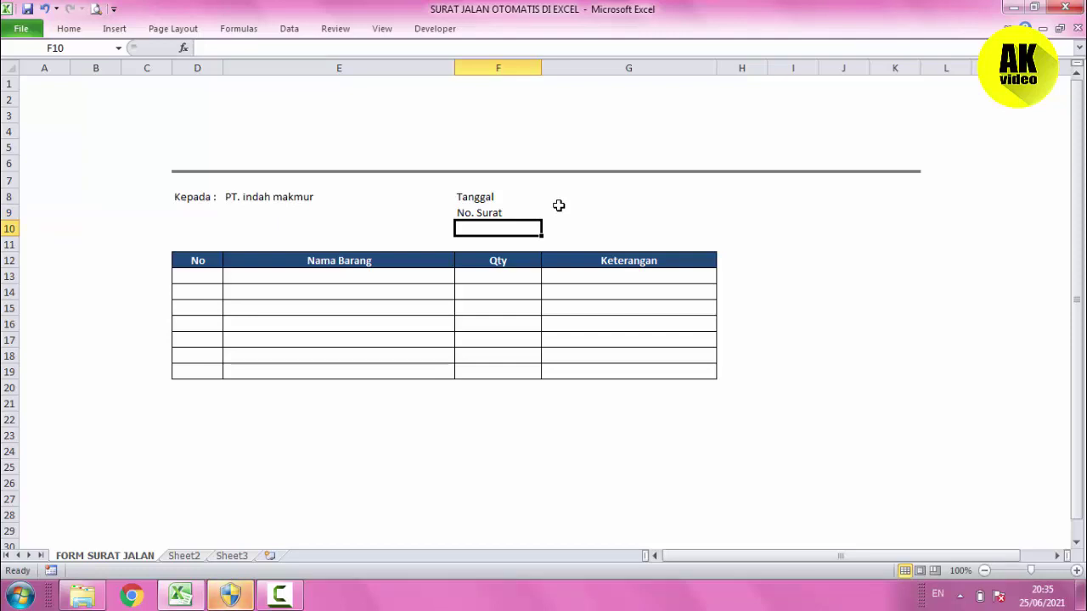
Widen column E slightly and right-align the Tanggal and No. Surat labels.
scroll(559, 205, down, 1)
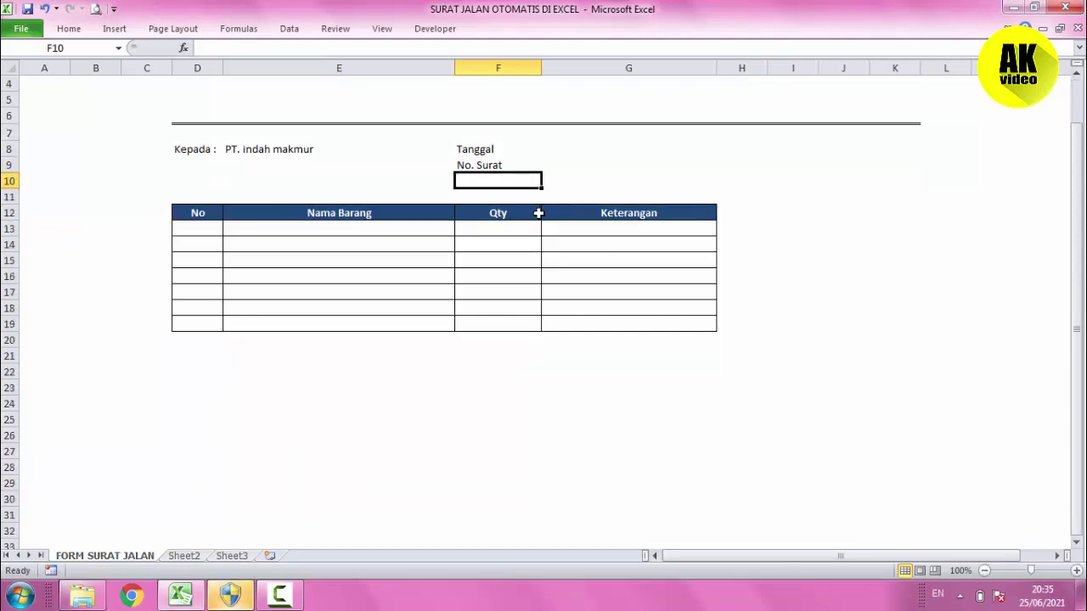
click(450, 68)
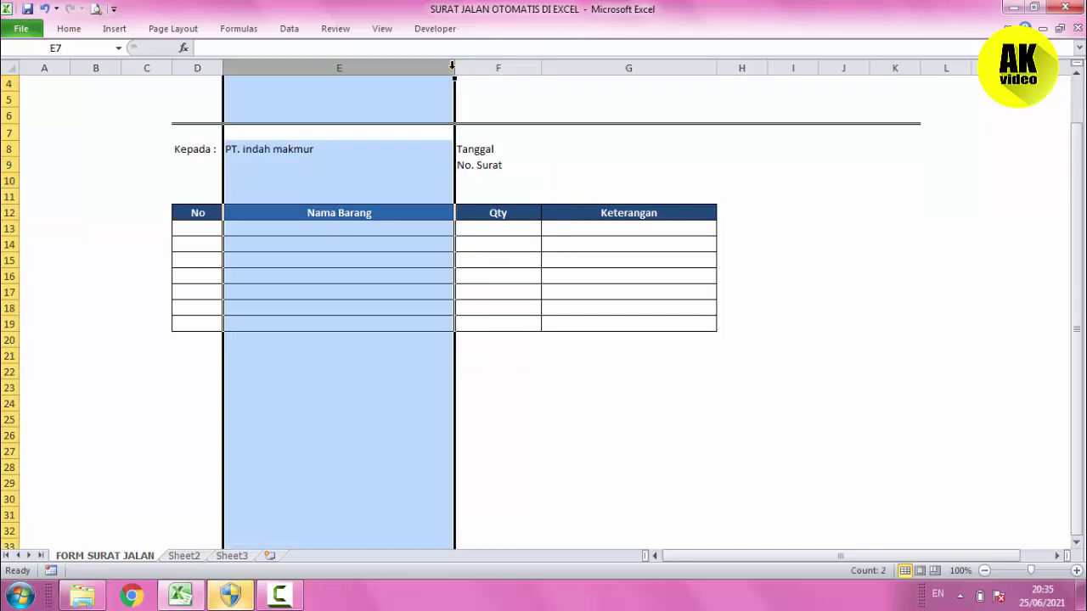
drag(455, 68, 470, 68)
drag(535, 143, 536, 162)
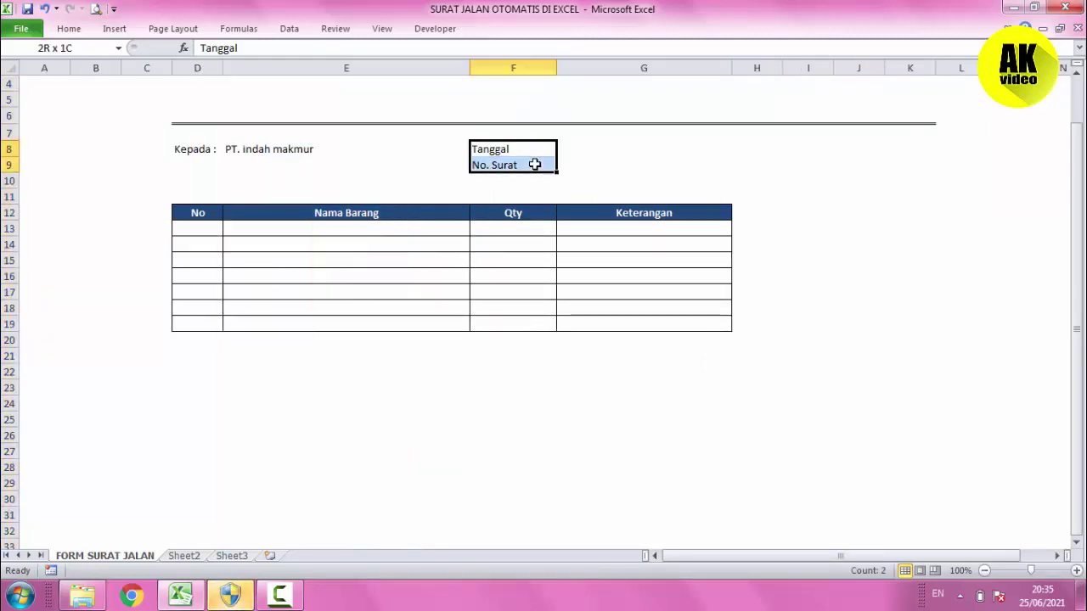
click(79, 32)
click(337, 79)
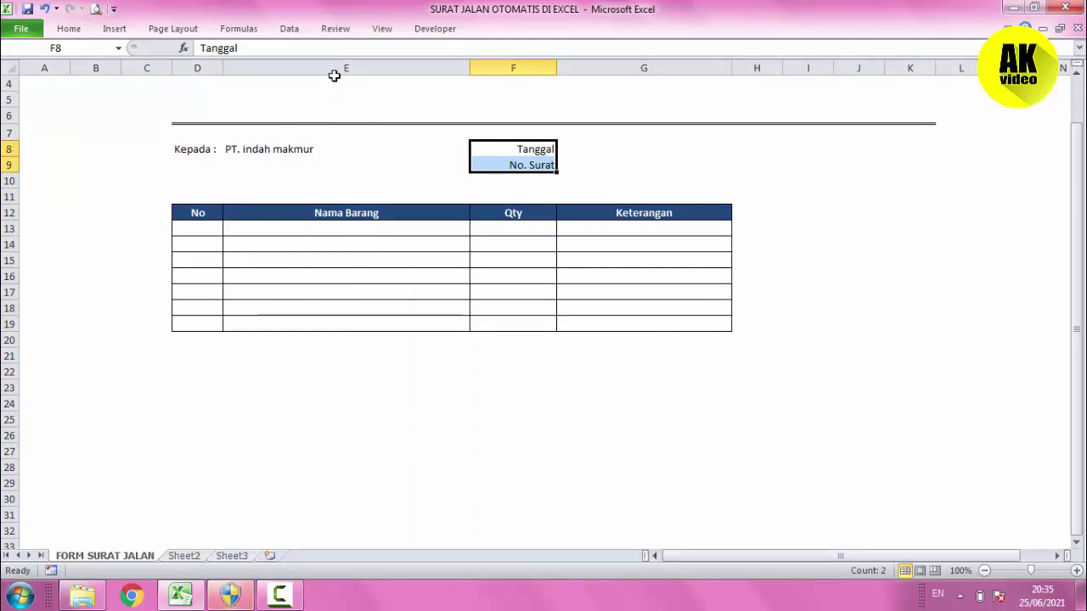
click(523, 179)
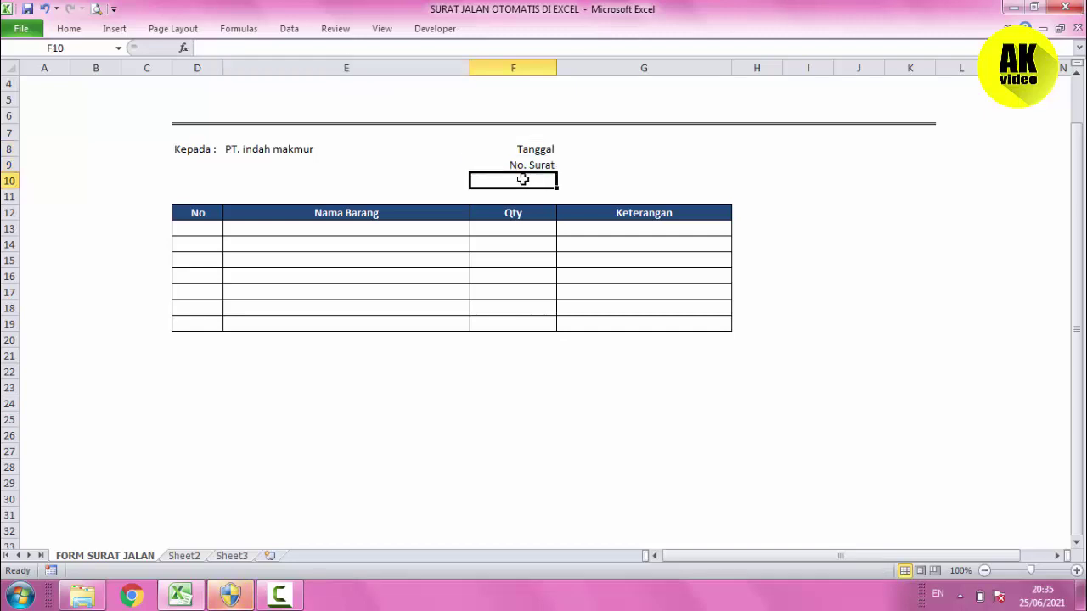
Insert a blank row at row 12 above the item table.
right_click(8, 212)
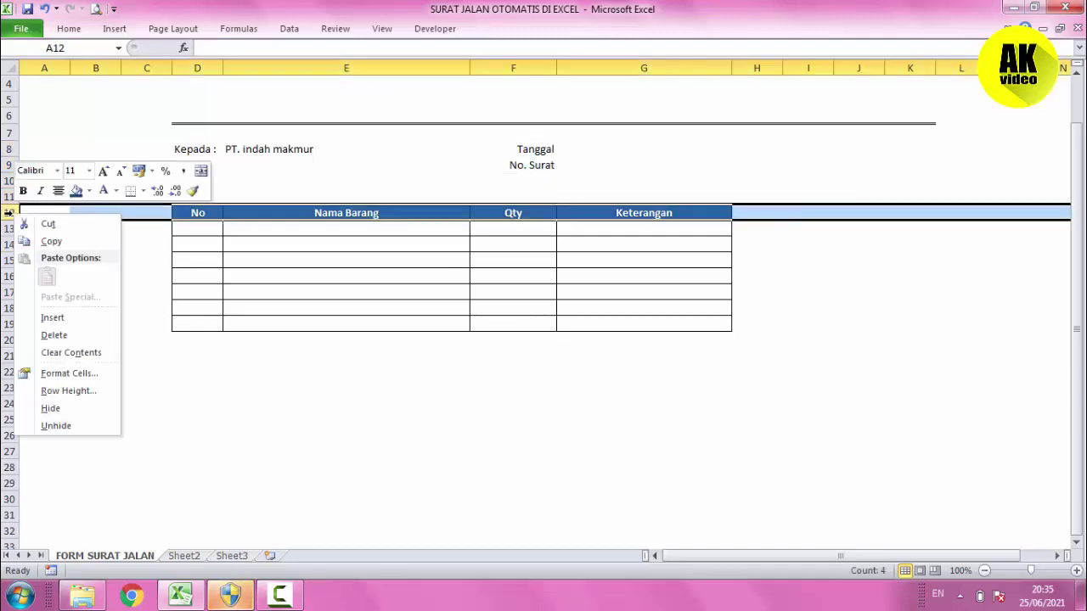
click(52, 317)
click(536, 173)
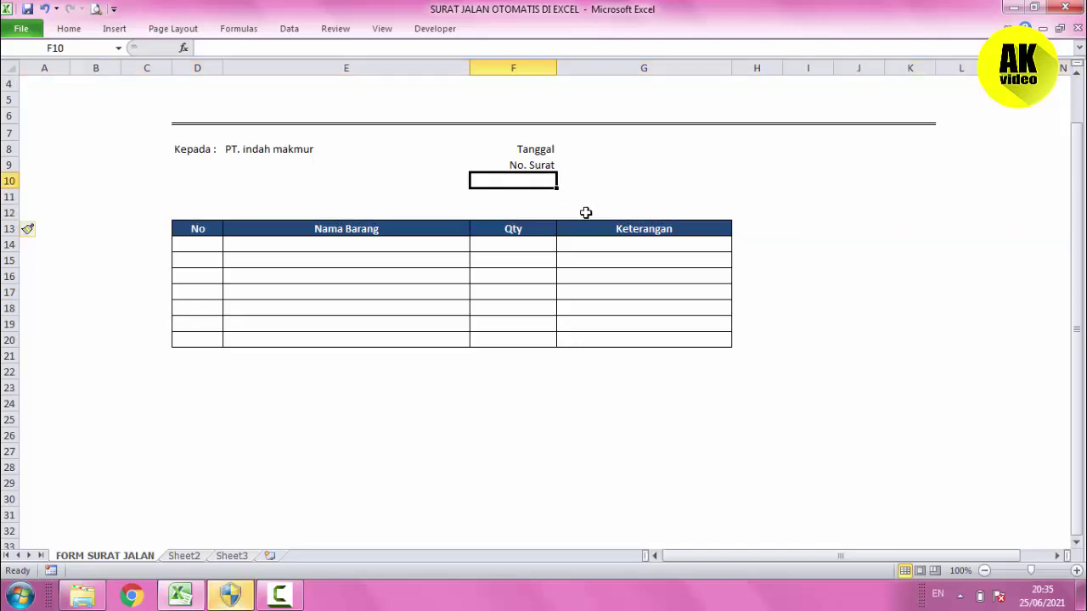
Add the labels No Kendaraan in F10 and Driver in F11.
text(No)
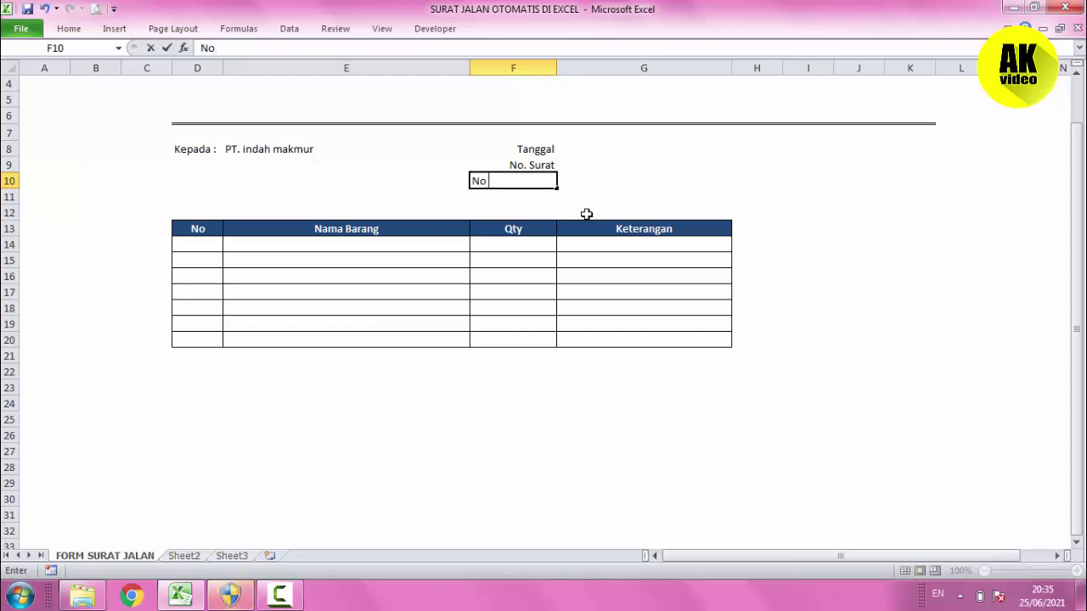
text( Kendar)
text(aan)
key(Return)
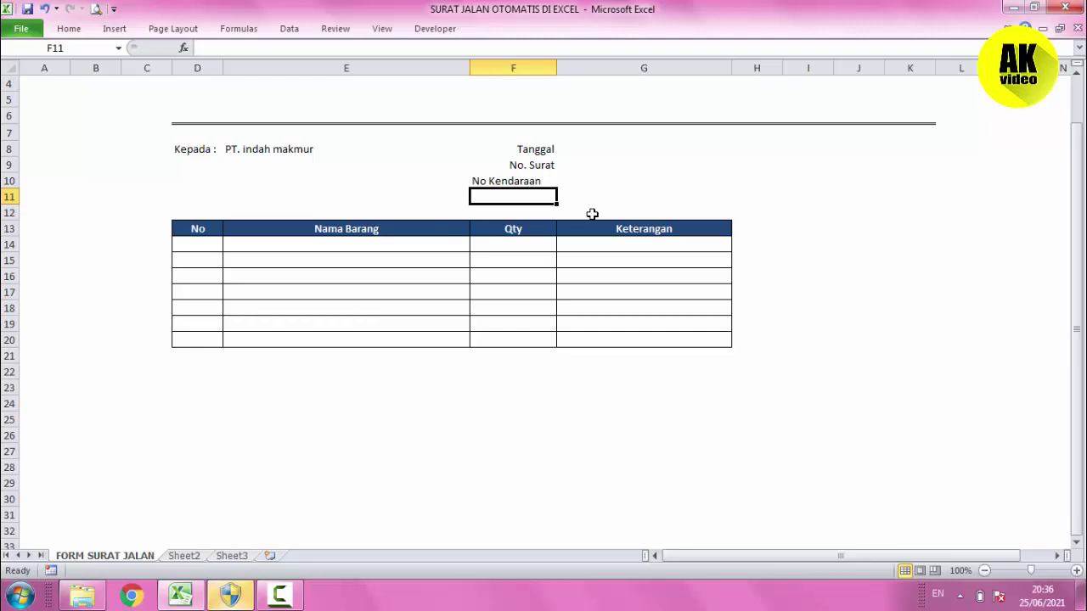
text(Drv)
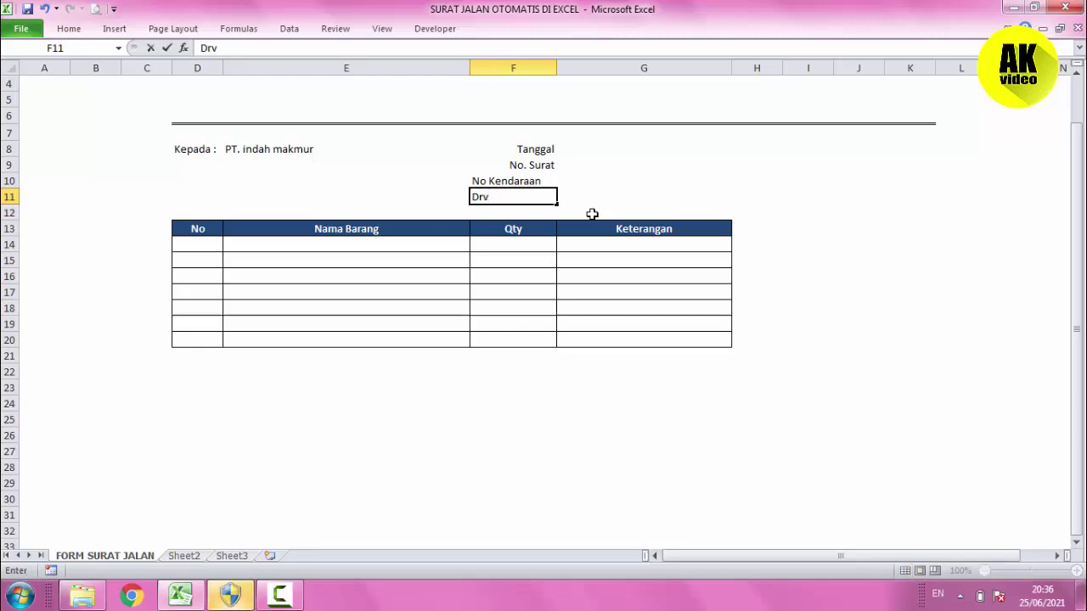
key(BackSpace)
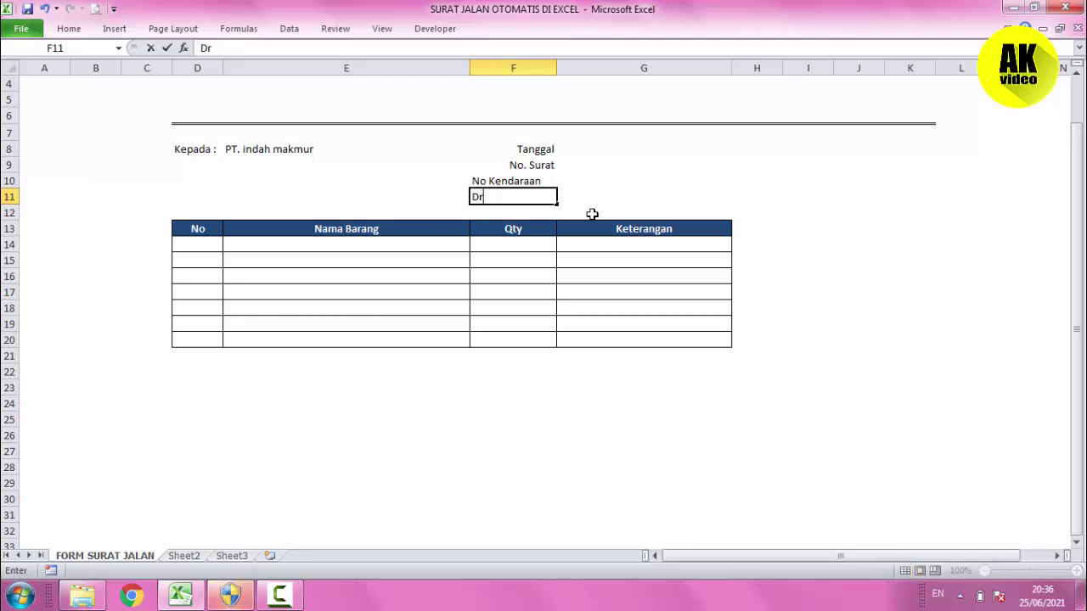
key(Return)
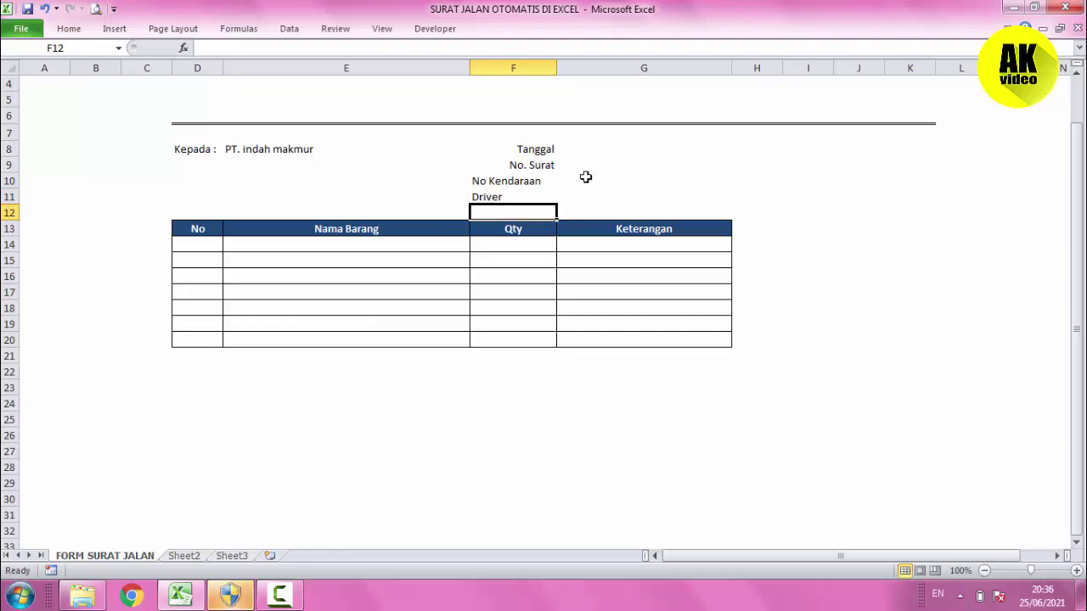
Right-align the four labels Tanggal, No. Surat, No Kendaraan and Driver in F8:F11.
drag(533, 150, 531, 196)
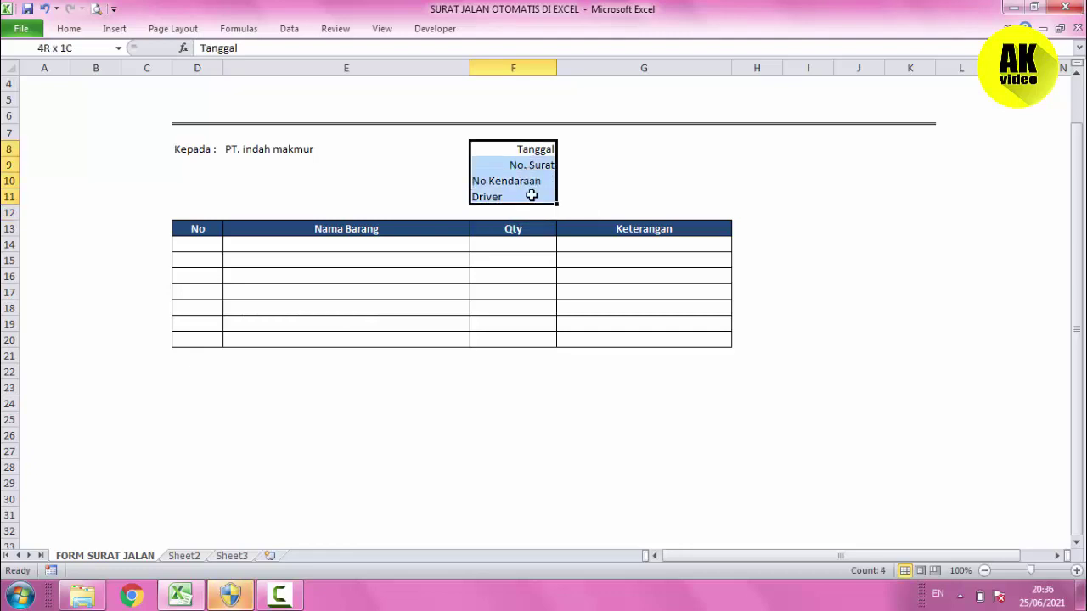
click(83, 30)
click(337, 78)
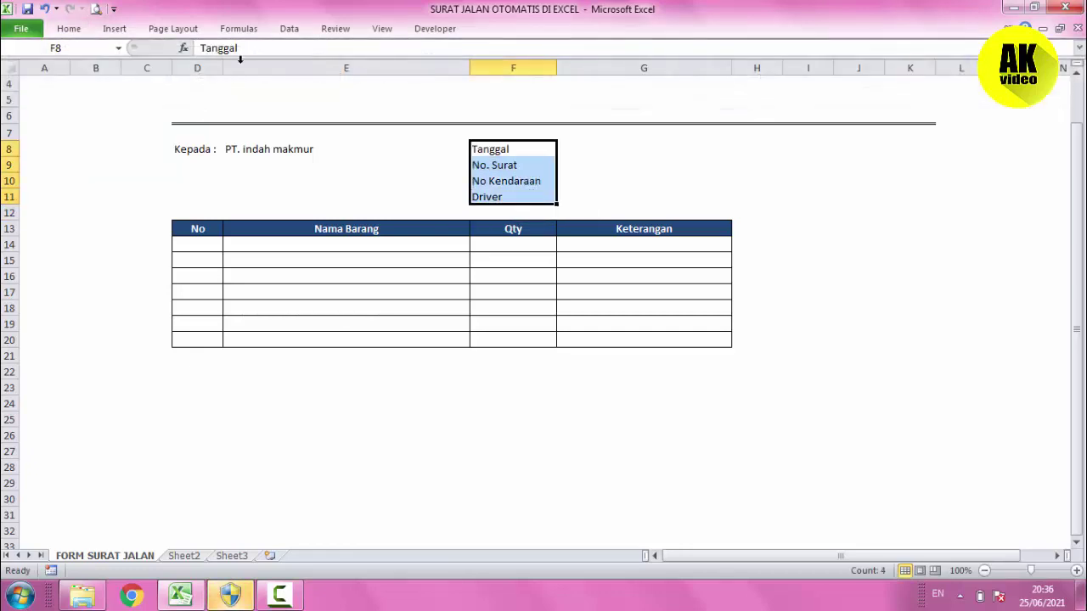
click(73, 29)
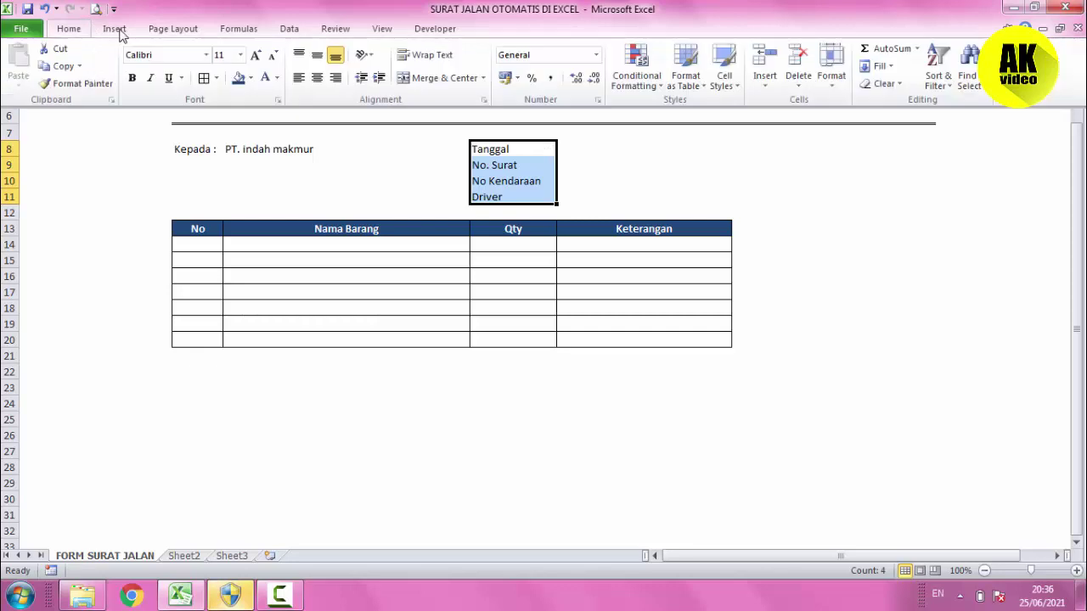
click(335, 78)
click(614, 151)
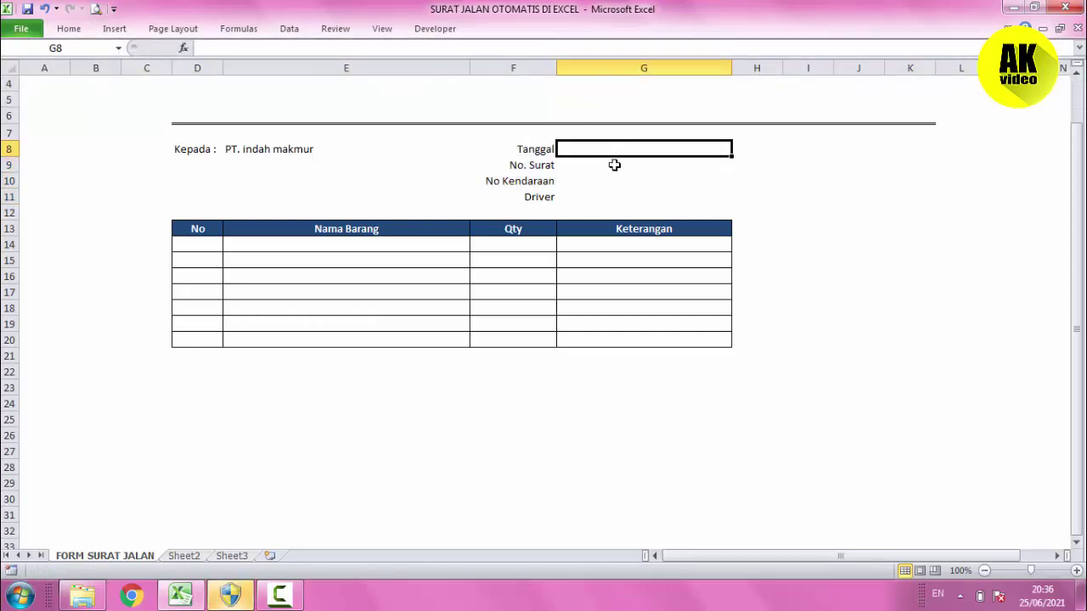
click(548, 154)
click(572, 154)
click(600, 167)
click(449, 196)
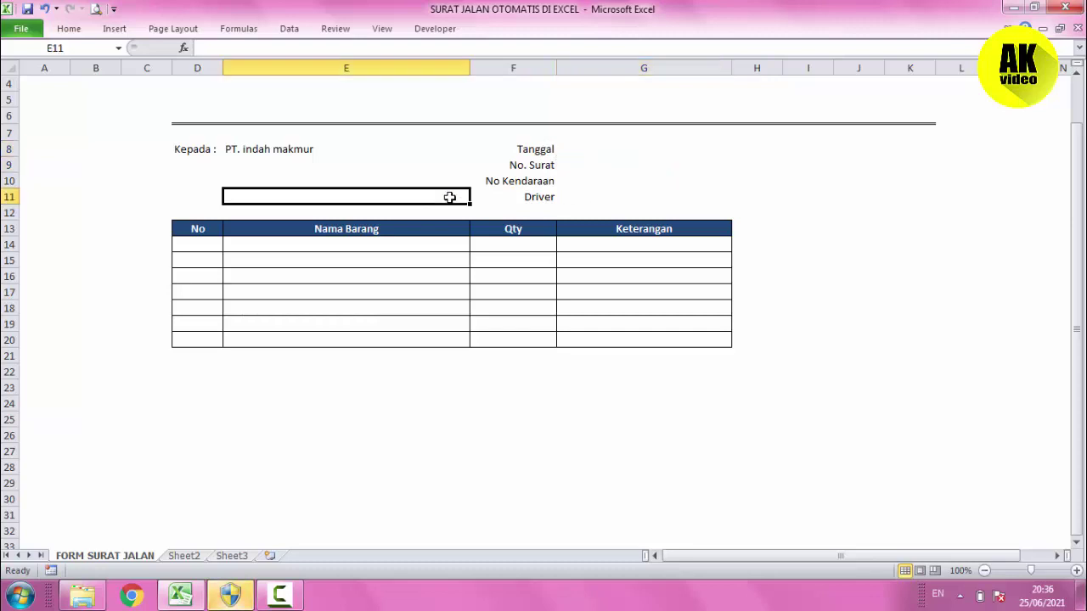
Clear the header rule and border lines right of the table so the rule ends at column G.
click(792, 110)
mouse_move(776, 113)
mouse_down()
mouse_move(913, 113)
mouse_move(940, 180)
mouse_up()
click(945, 250)
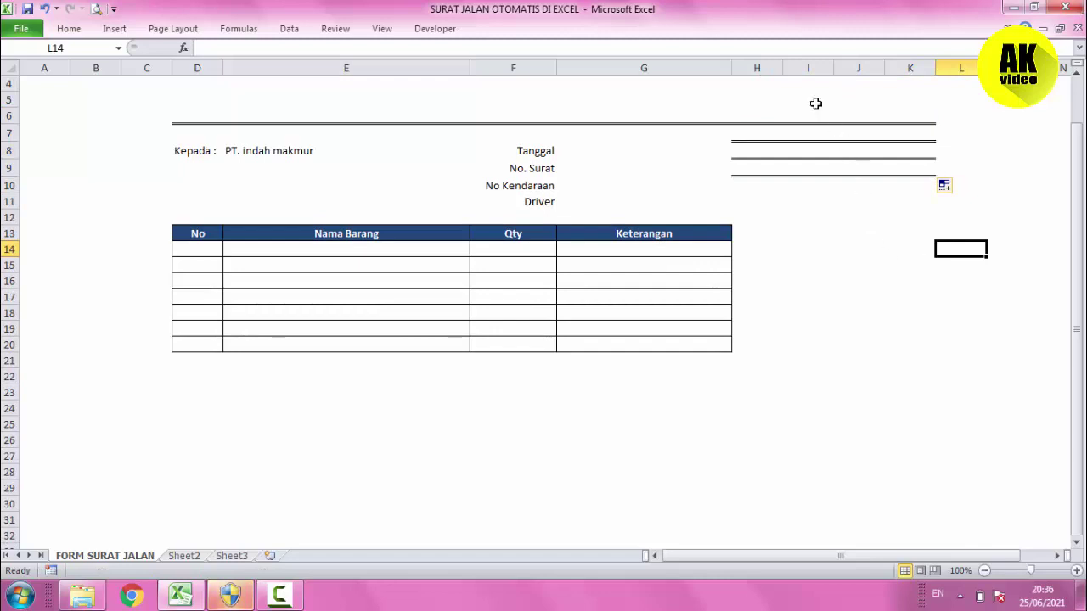
mouse_move(776, 85)
mouse_down()
mouse_move(924, 101)
mouse_move(776, 101)
mouse_up()
click(951, 114)
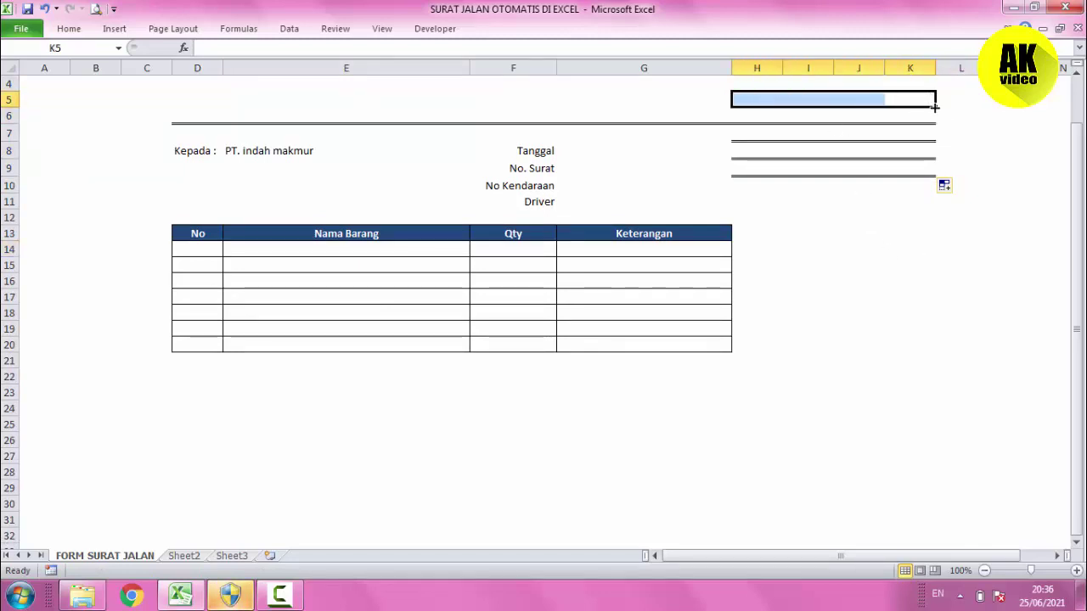
drag(936, 108, 934, 208)
click(918, 296)
Select the cell below Kepada for an address label.
scroll(331, 323, up, 1)
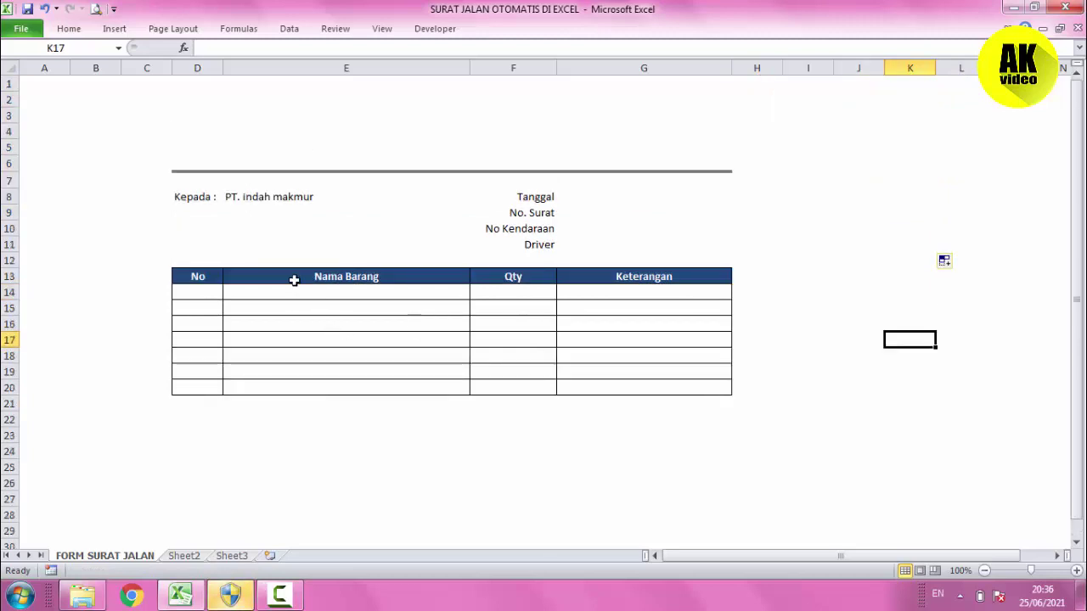
click(294, 230)
click(194, 210)
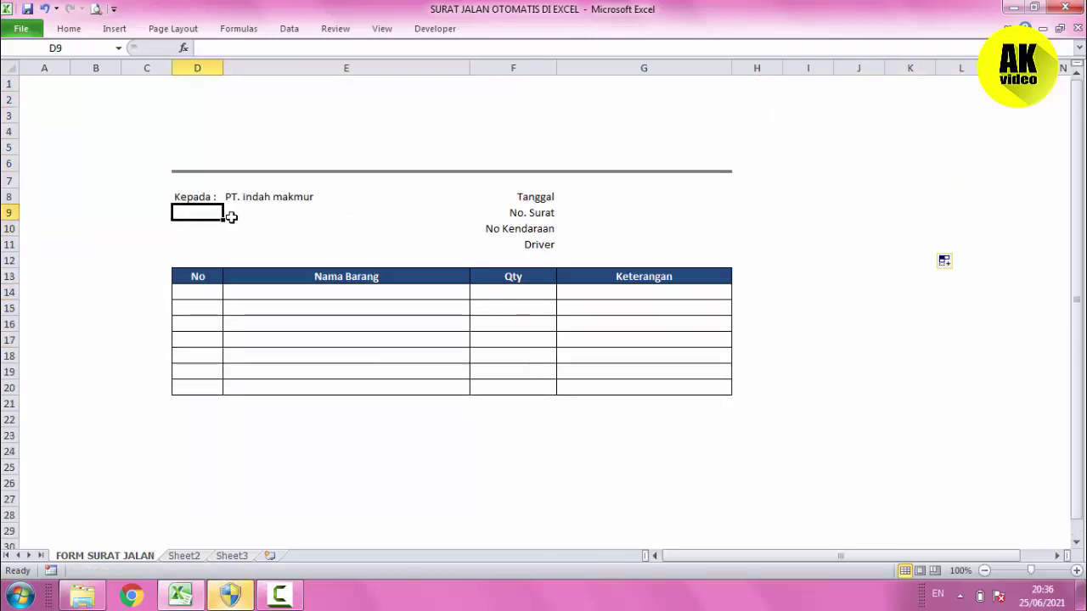
Add the 'Alamat :' label below Kepada.
text(Alama)
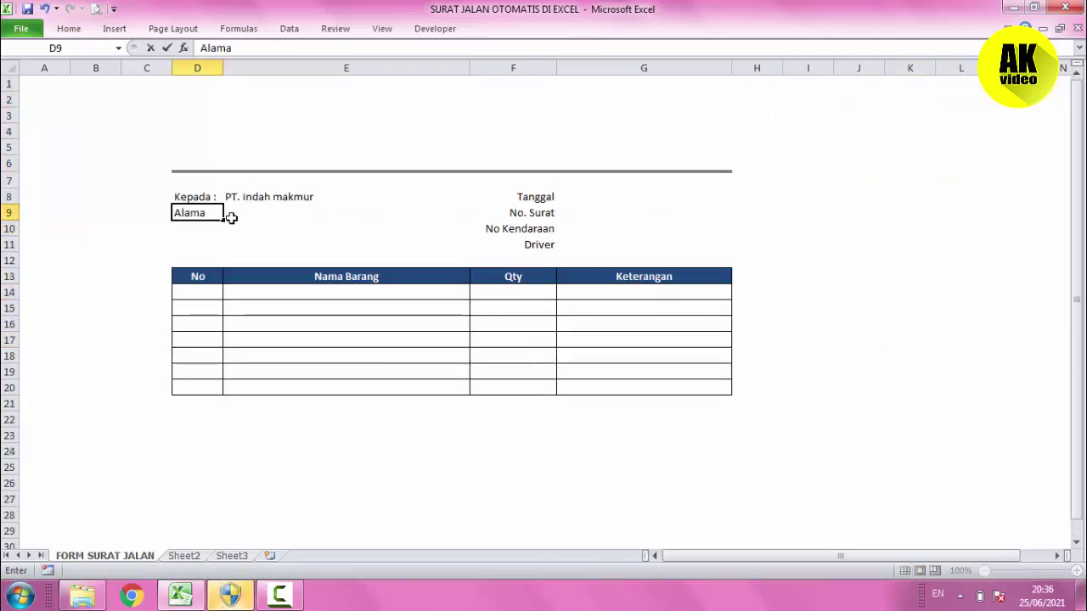
text(t :)
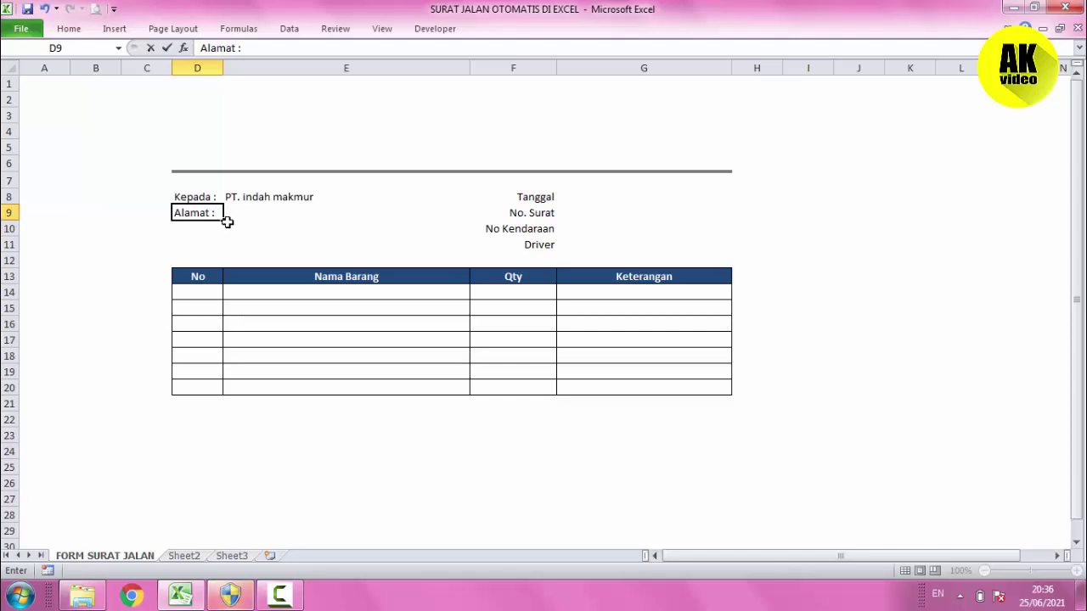
click(219, 215)
key(Return)
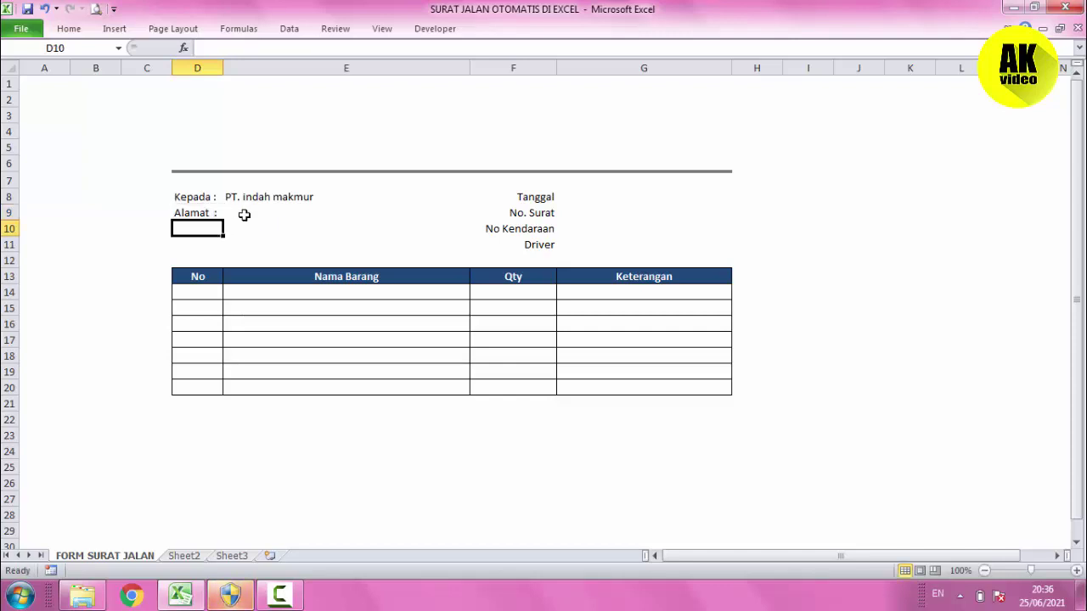
Enter the recipient's street address in the cell beside Alamat.
click(268, 215)
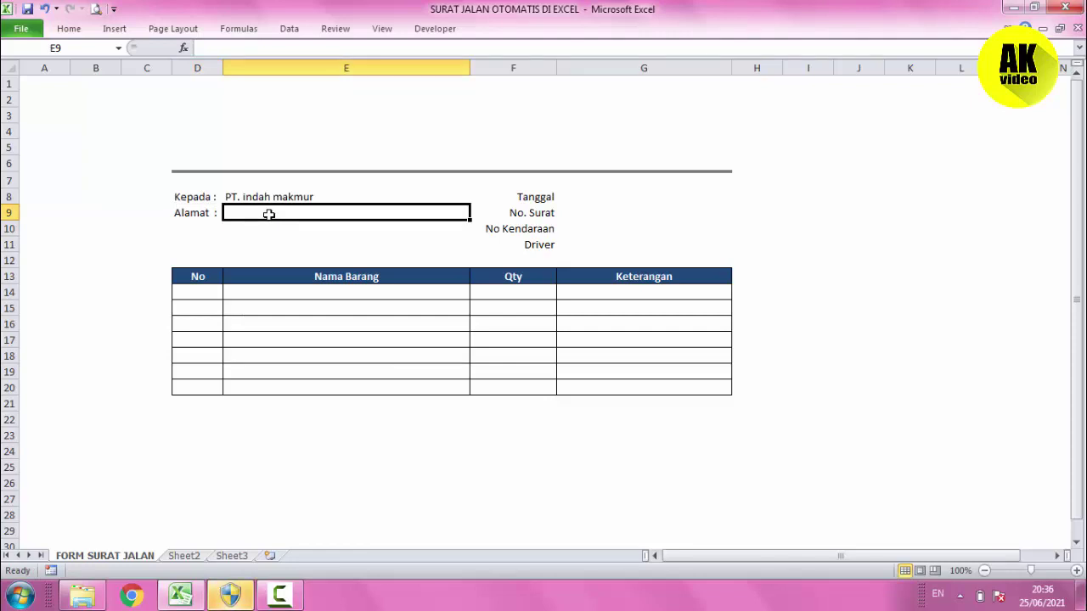
text(Bandung)
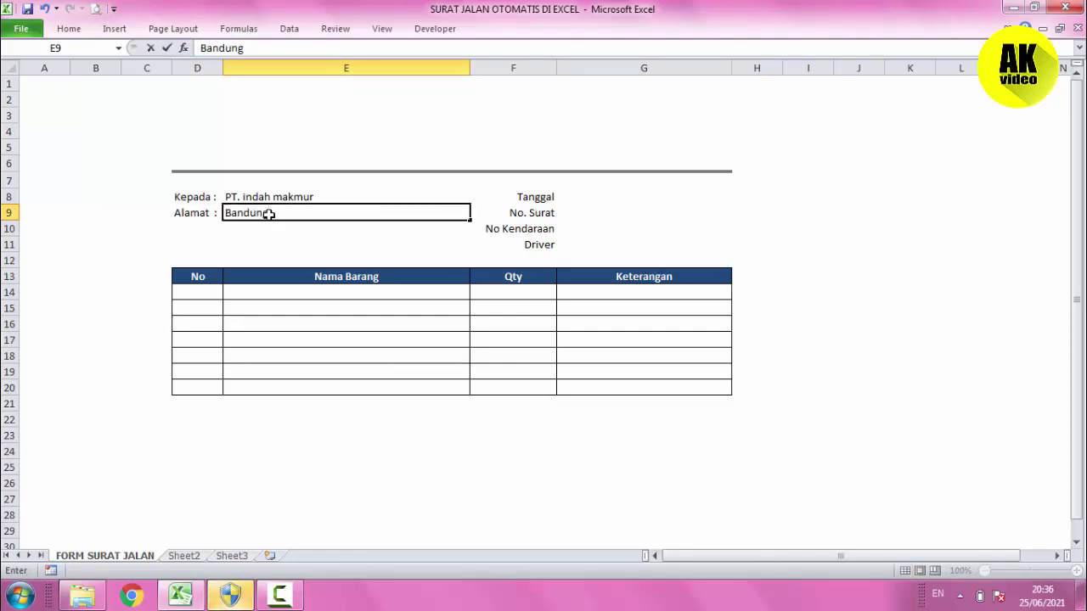
key(BackSpace)
key(BackSpace)
key(BackSpace)
text(Jal)
key(BackSpace)
key(BackSpace)
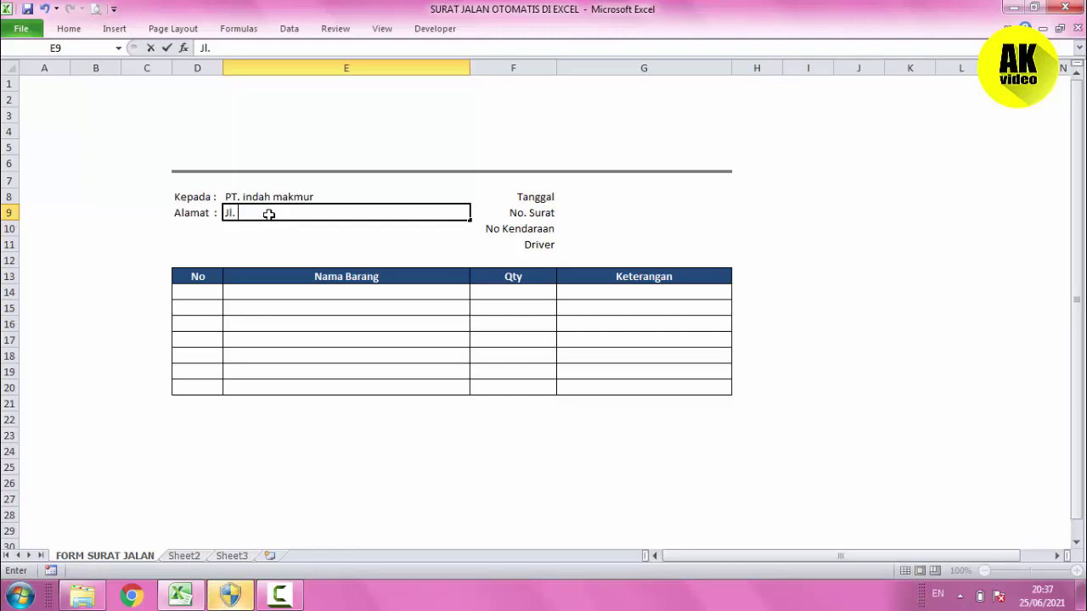
text(Merdeka B)
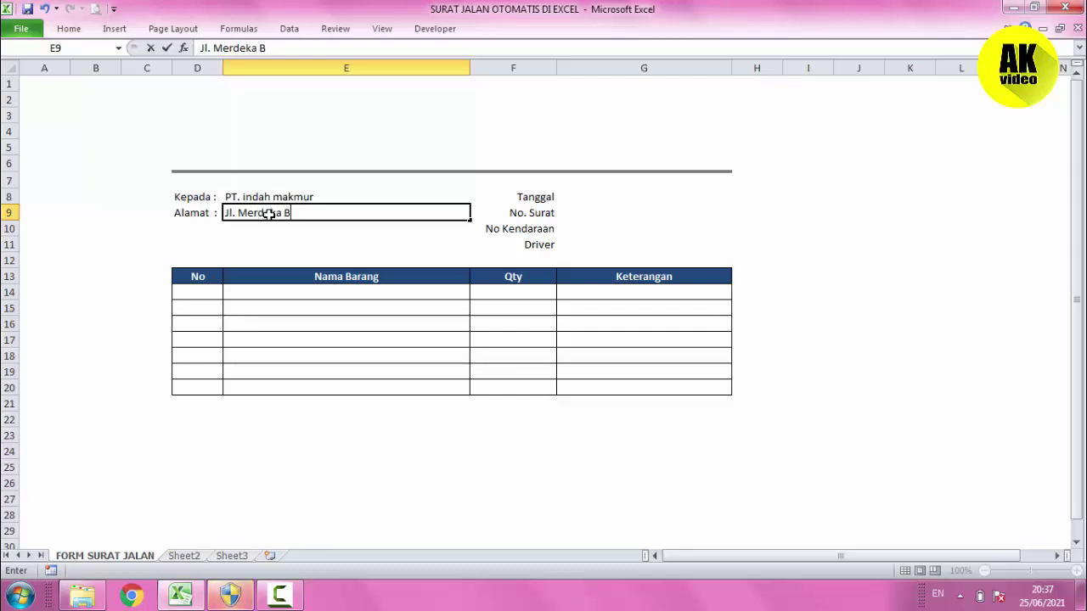
text(andung)
key(Return)
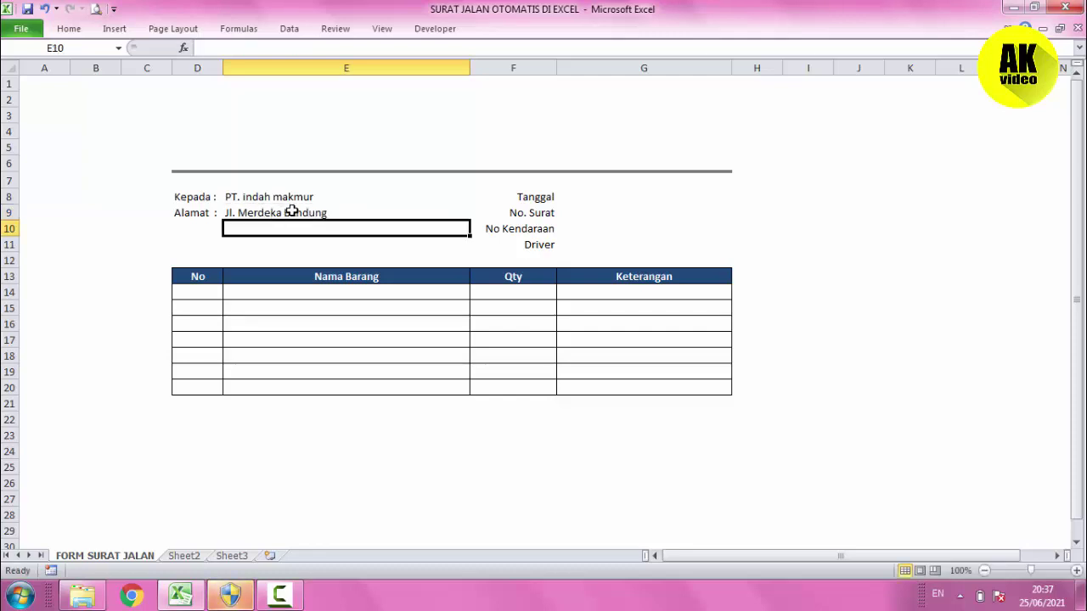
Append ' :' to the Tanggal, No. Surat, No Kendaraan and Driver labels.
click(589, 196)
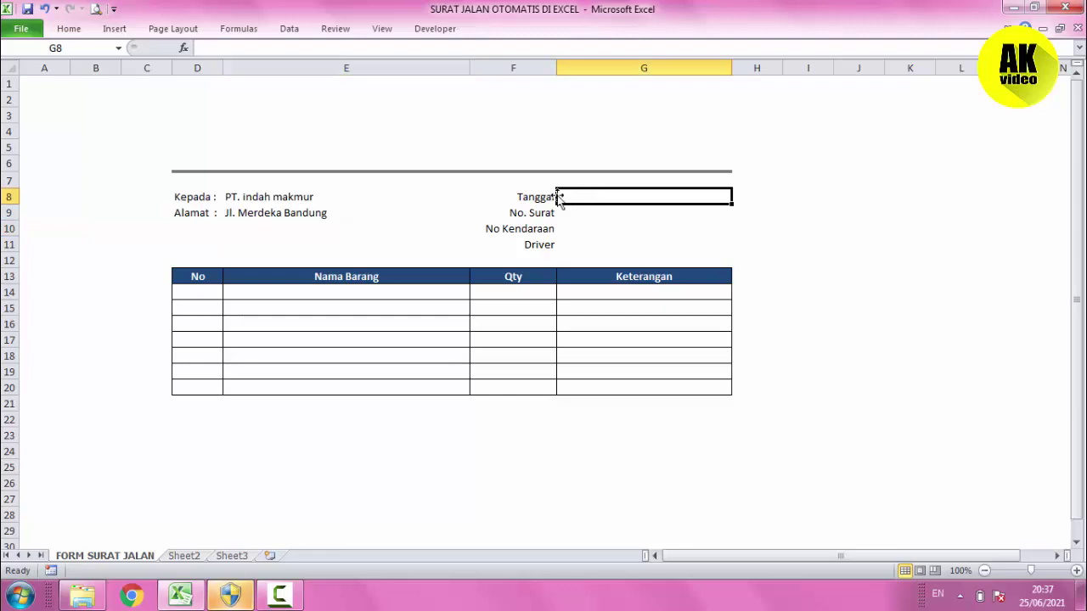
click(531, 189)
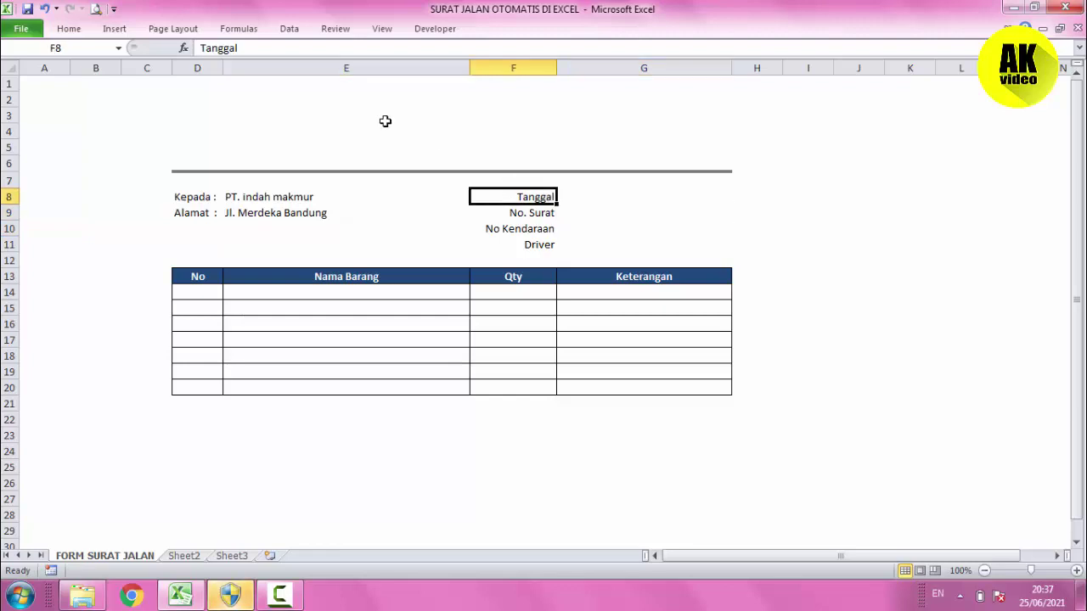
click(299, 44)
text(:)
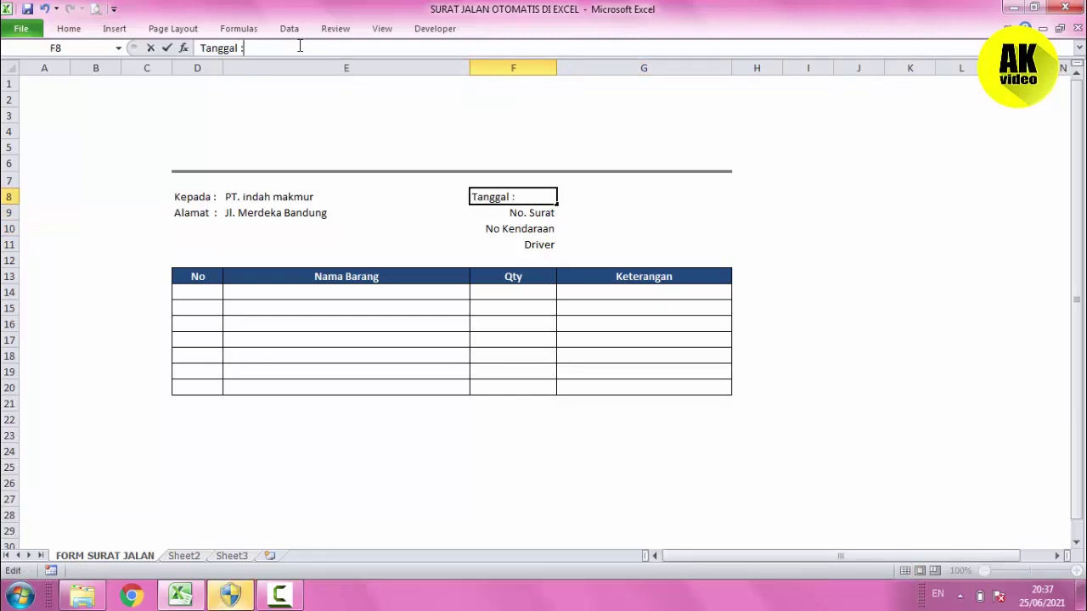
key(Return)
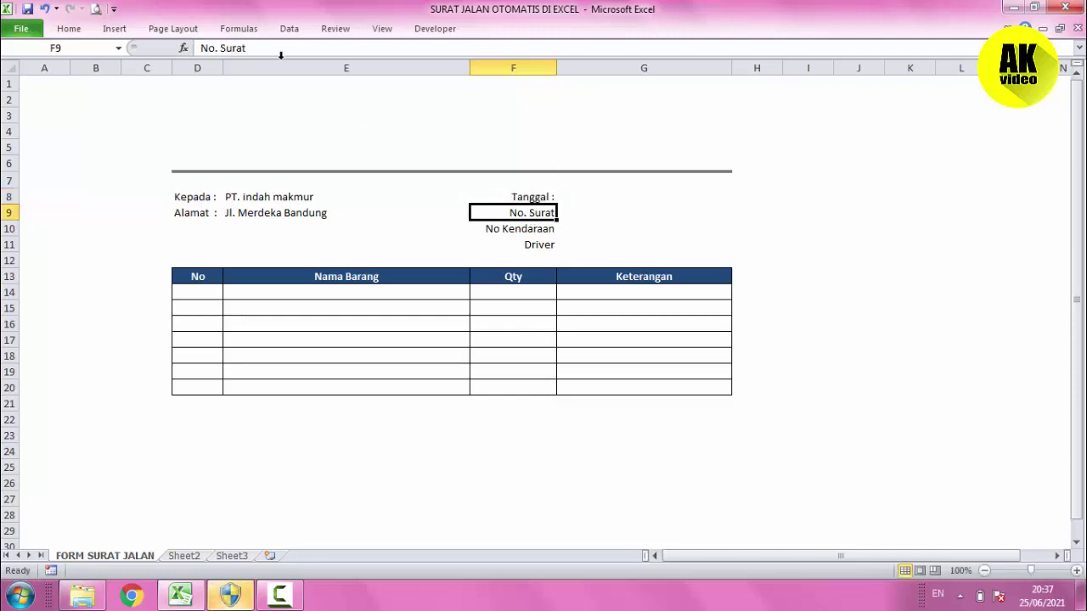
click(272, 50)
text(:)
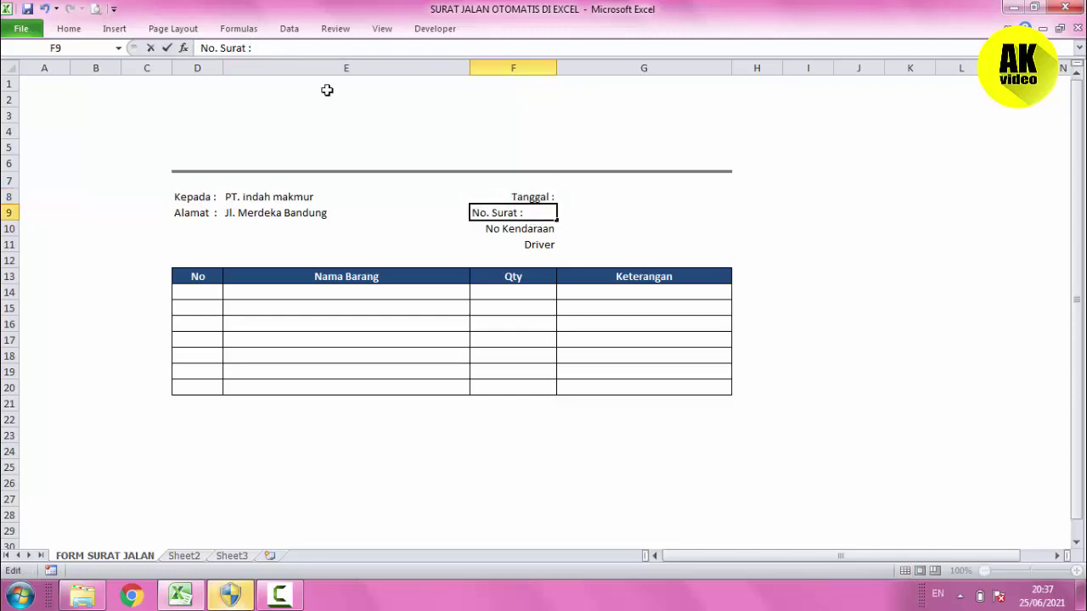
click(510, 225)
click(283, 49)
text(:)
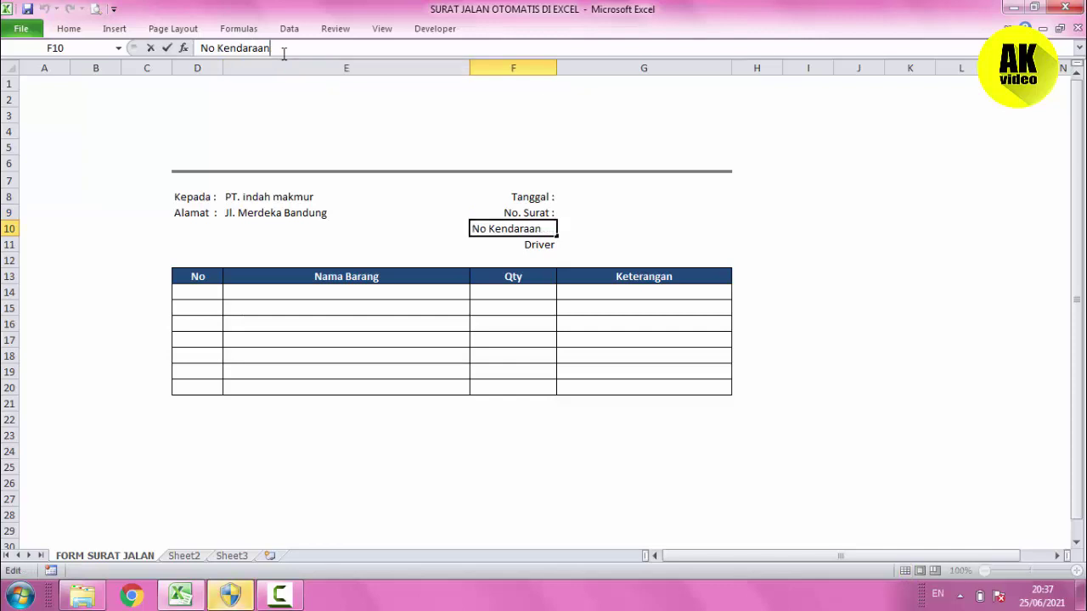
click(498, 247)
click(252, 48)
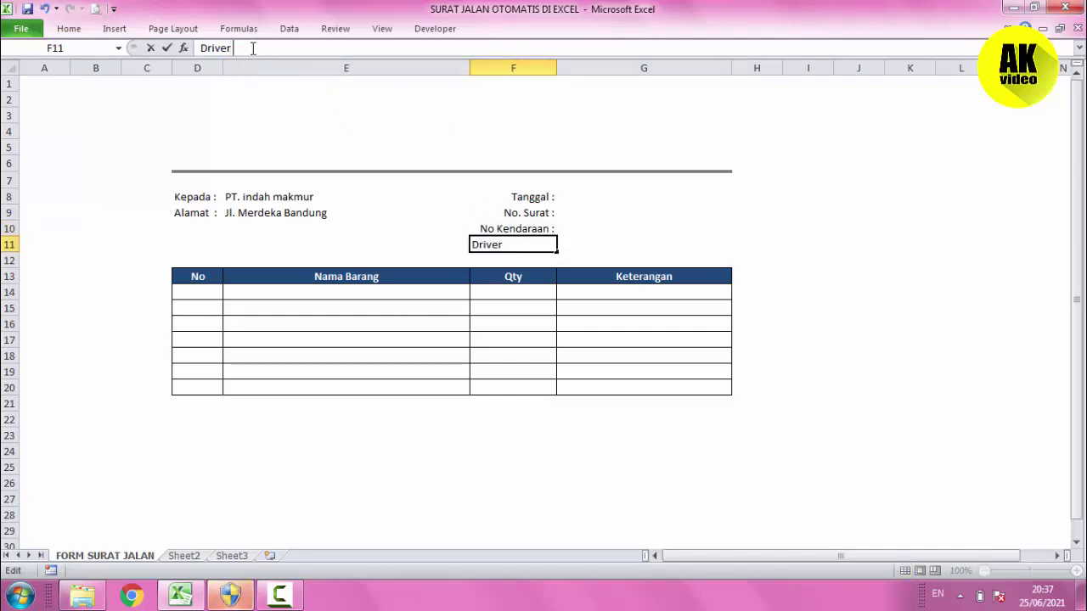
text(:)
key(Return)
click(679, 230)
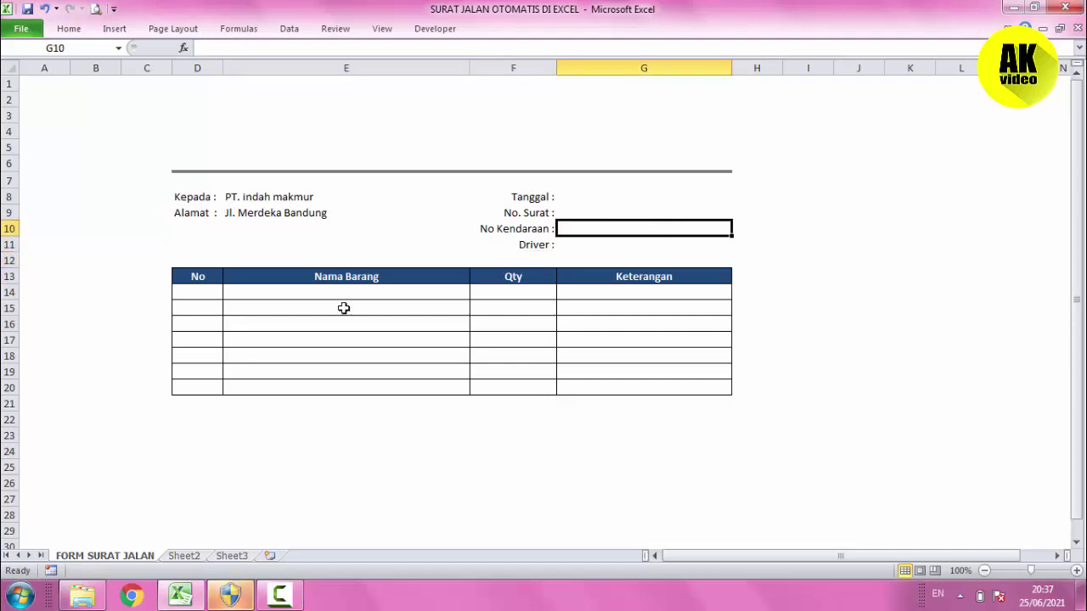
Set rows 13–20 to height 20 and vertically centre their contents.
drag(9, 275, 11, 384)
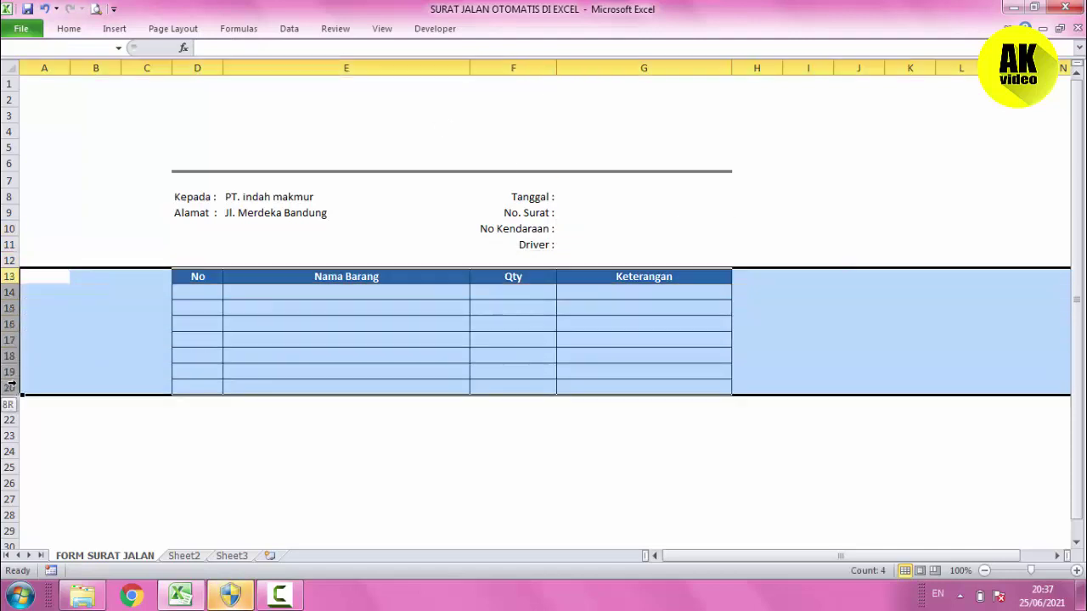
right_click(82, 356)
click(127, 310)
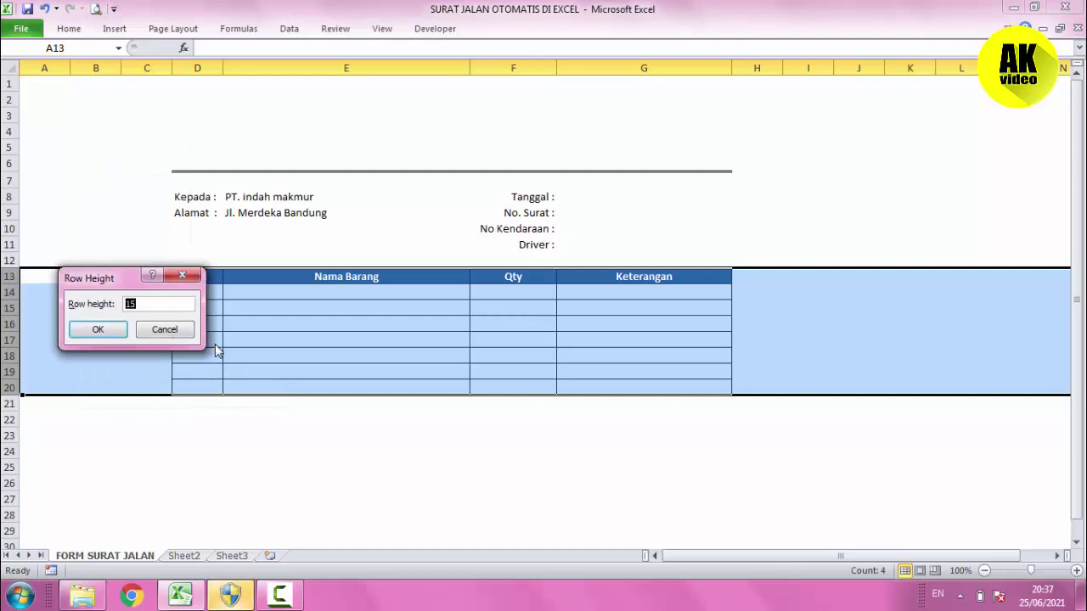
text(20)
key(Return)
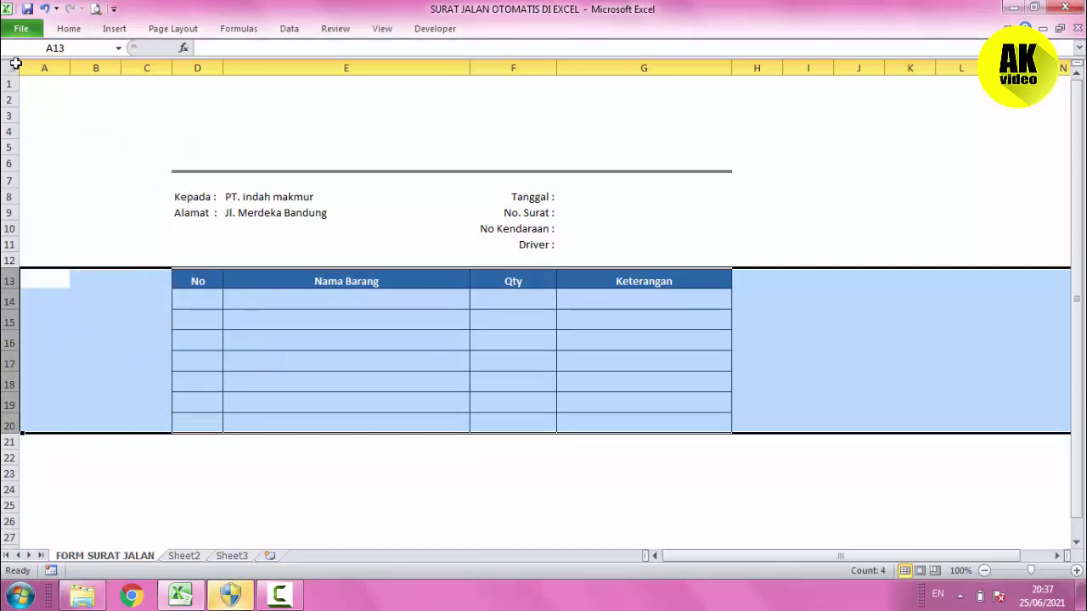
click(69, 28)
click(316, 55)
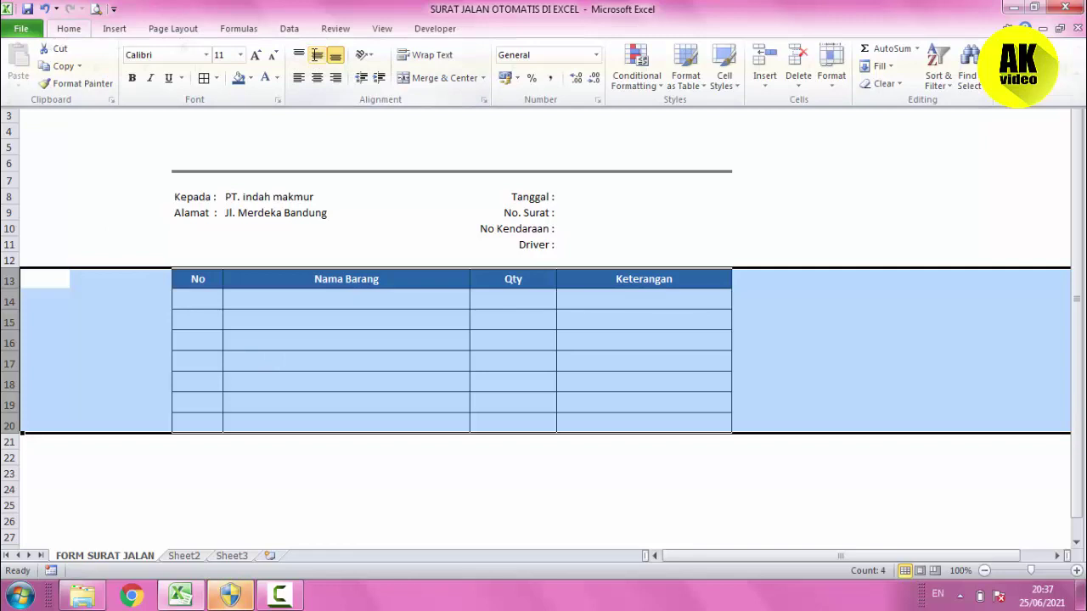
Select the item table D13:G20, then the header block from D3 across to column G.
click(362, 320)
drag(200, 283, 644, 424)
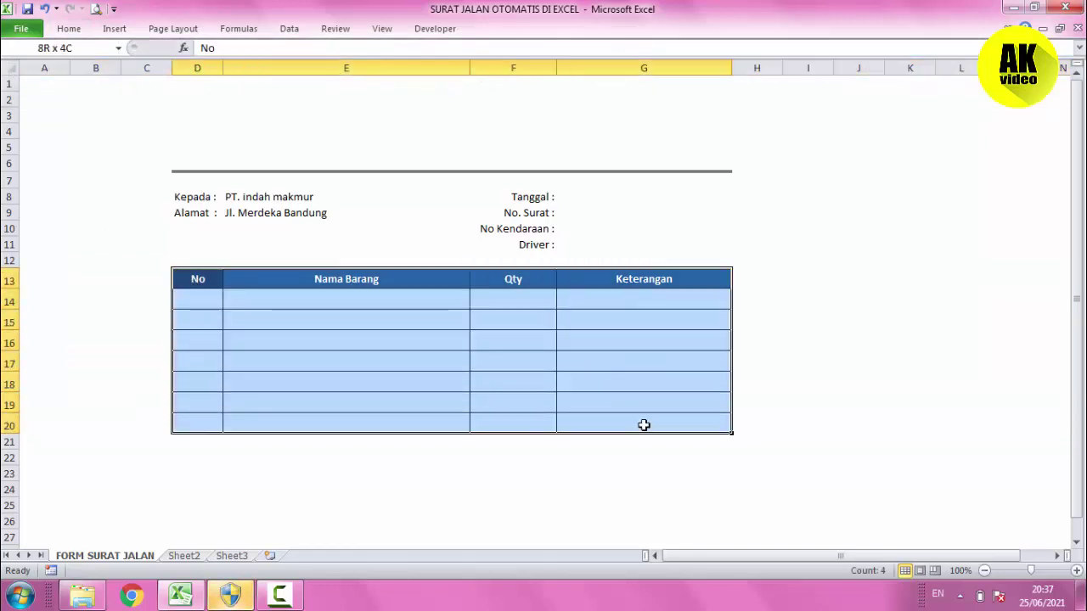
click(604, 477)
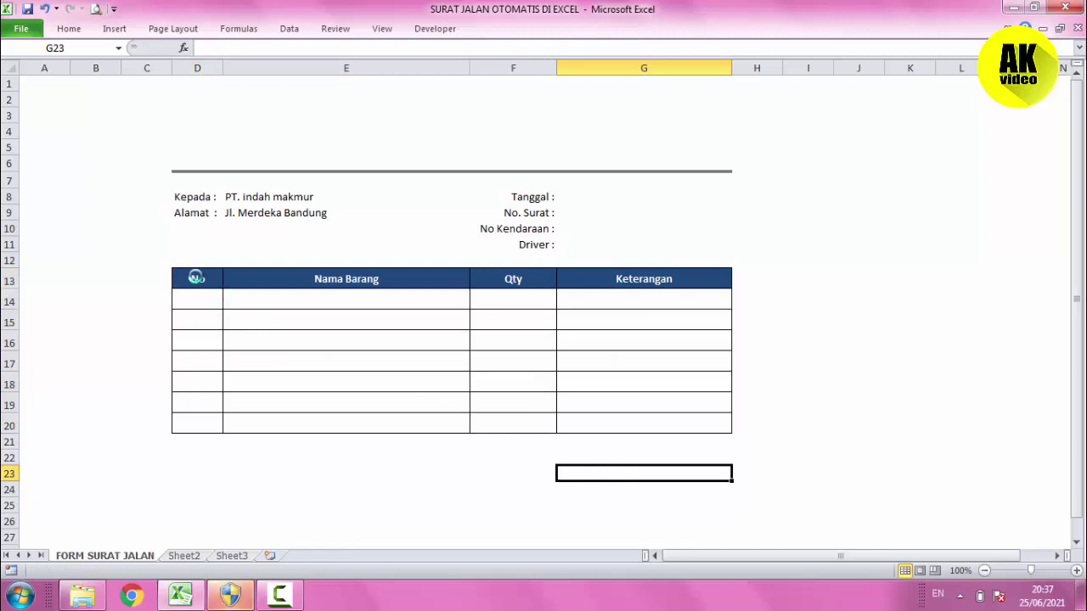
drag(196, 278, 718, 419)
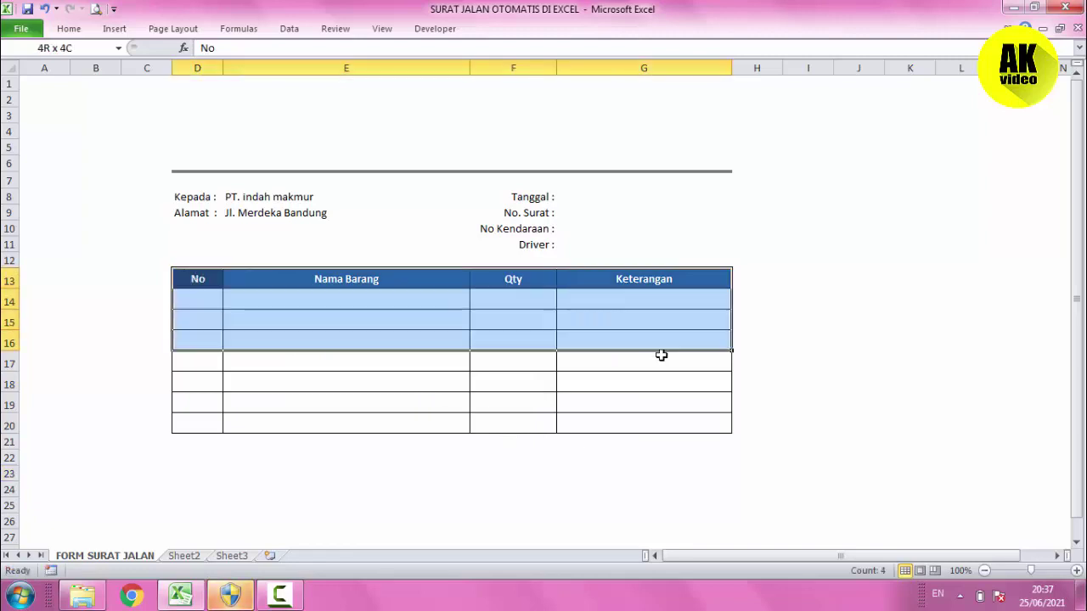
click(662, 471)
click(543, 454)
click(234, 488)
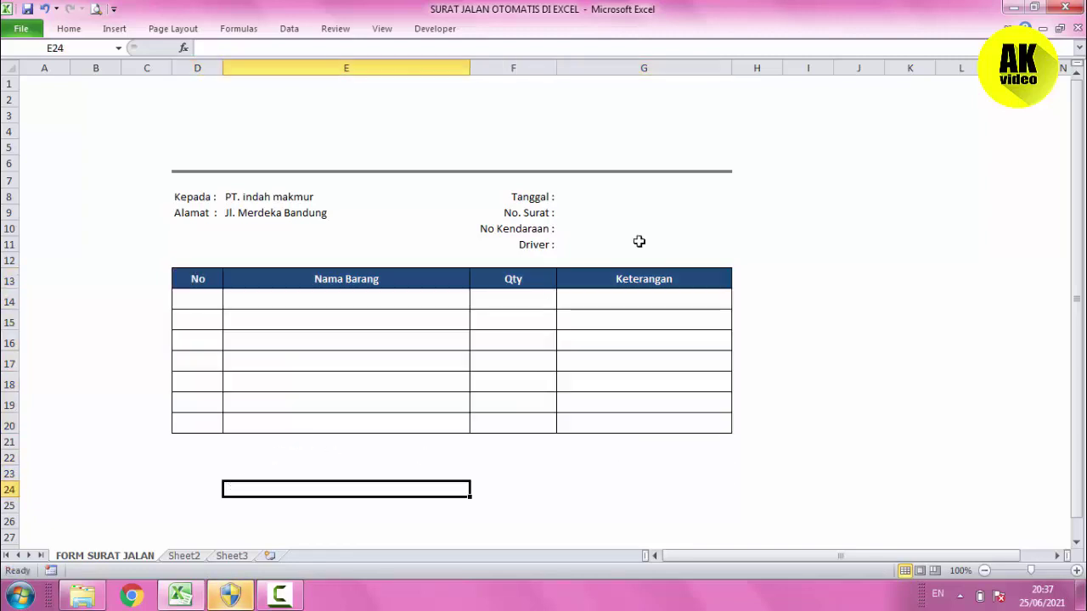
click(185, 116)
drag(360, 122, 670, 127)
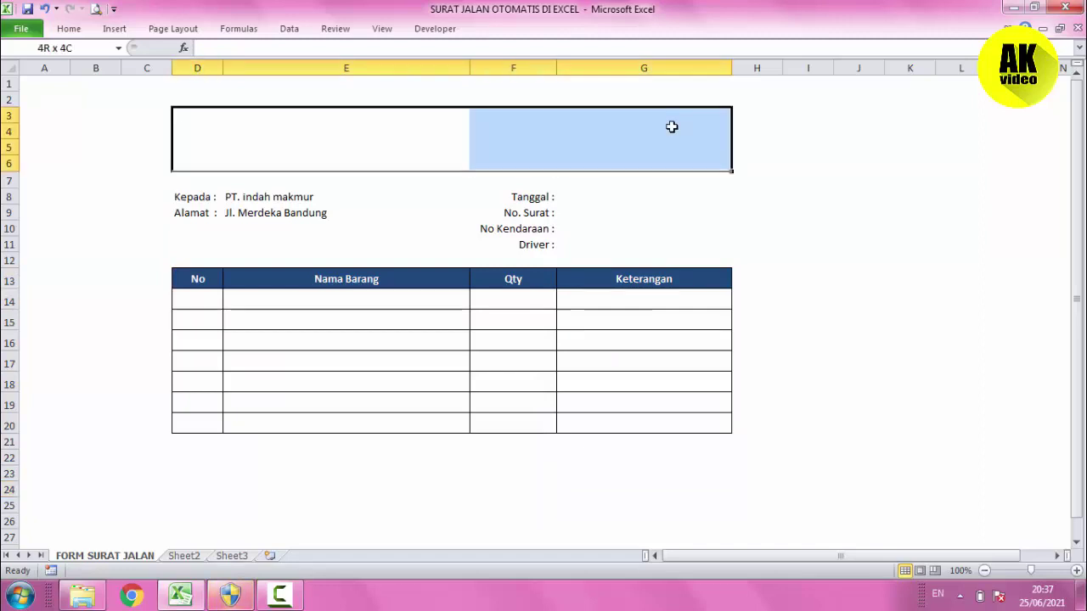
Unmerge the old header block D3:G6.
click(289, 131)
drag(445, 130, 677, 132)
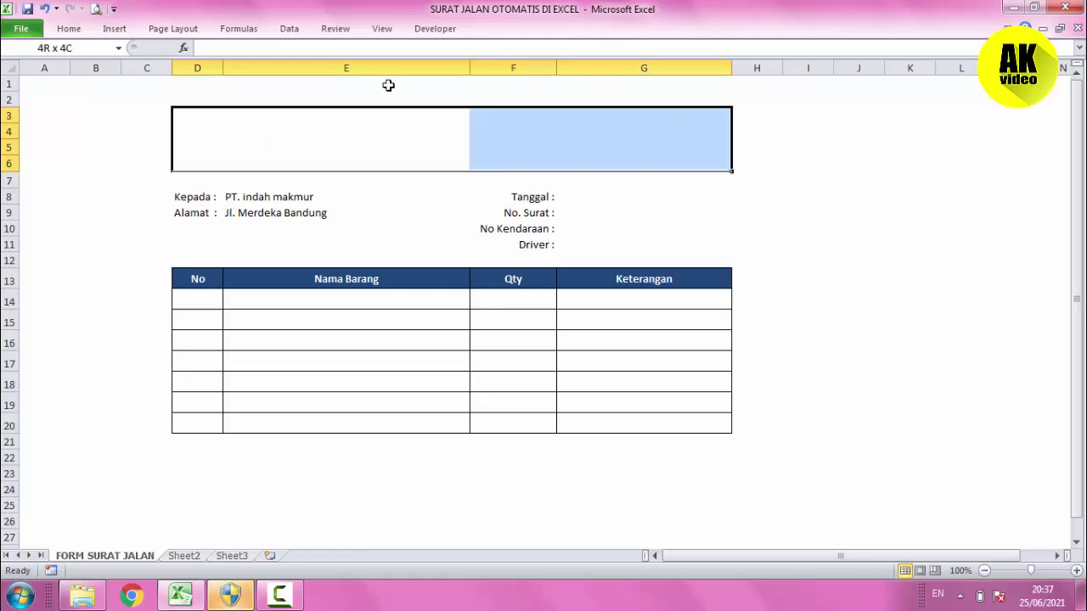
click(69, 28)
click(431, 79)
click(381, 127)
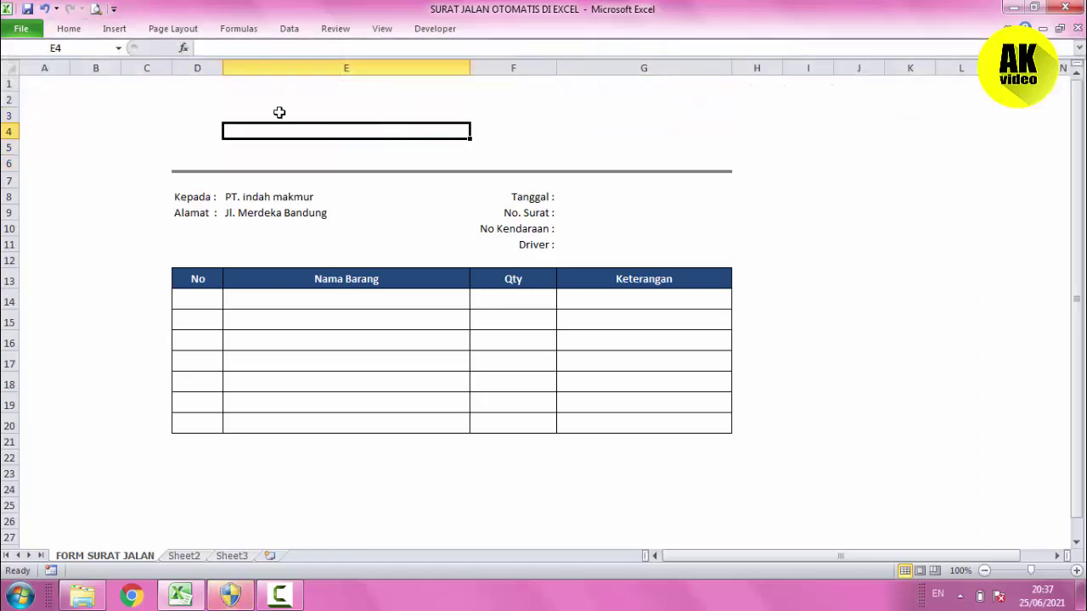
Merge and centre D3:G3 and type 'PT. KARYADI MAKMUR' into it.
click(207, 115)
drag(206, 116, 609, 115)
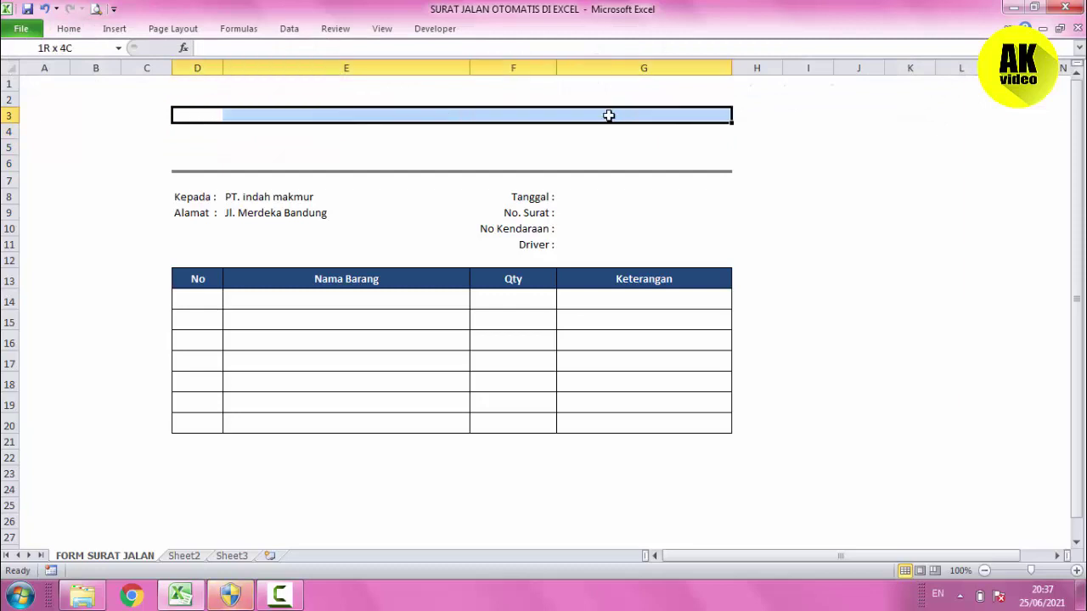
click(71, 29)
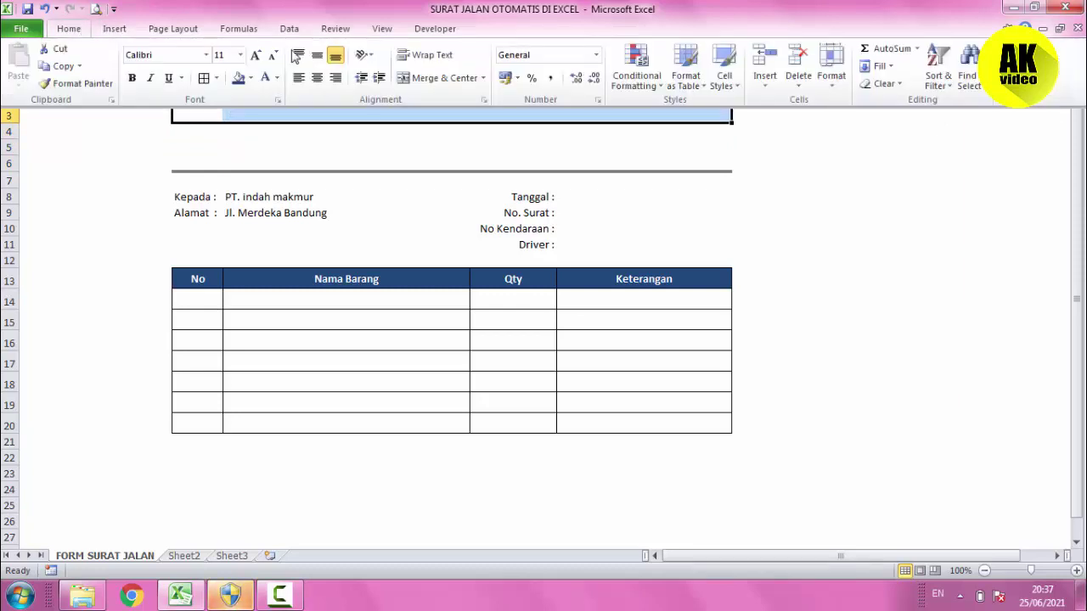
click(435, 77)
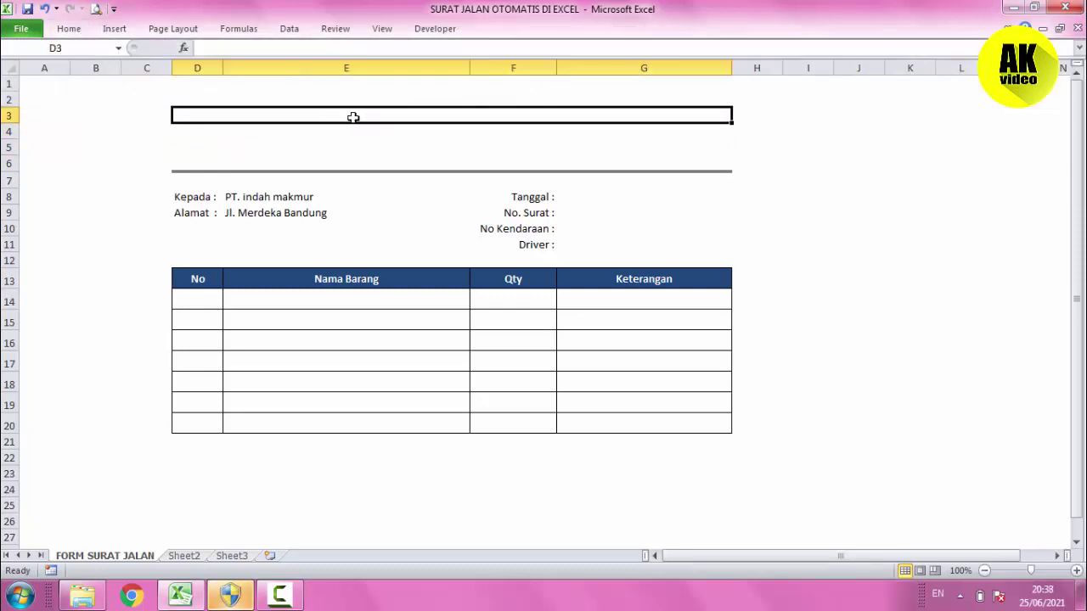
text(PT. )
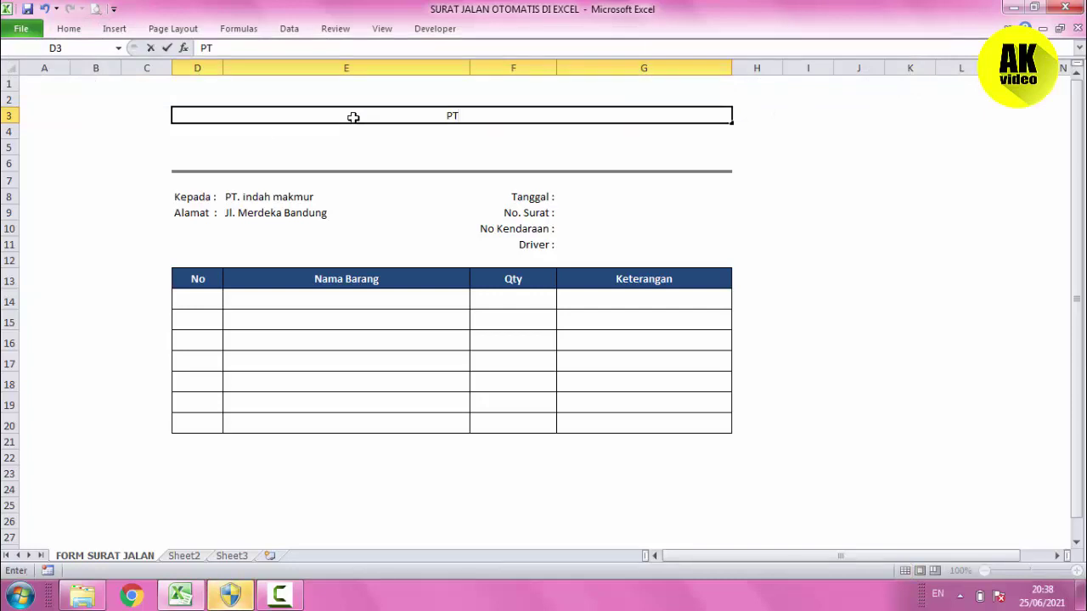
text(KAR)
text(YADI MAK)
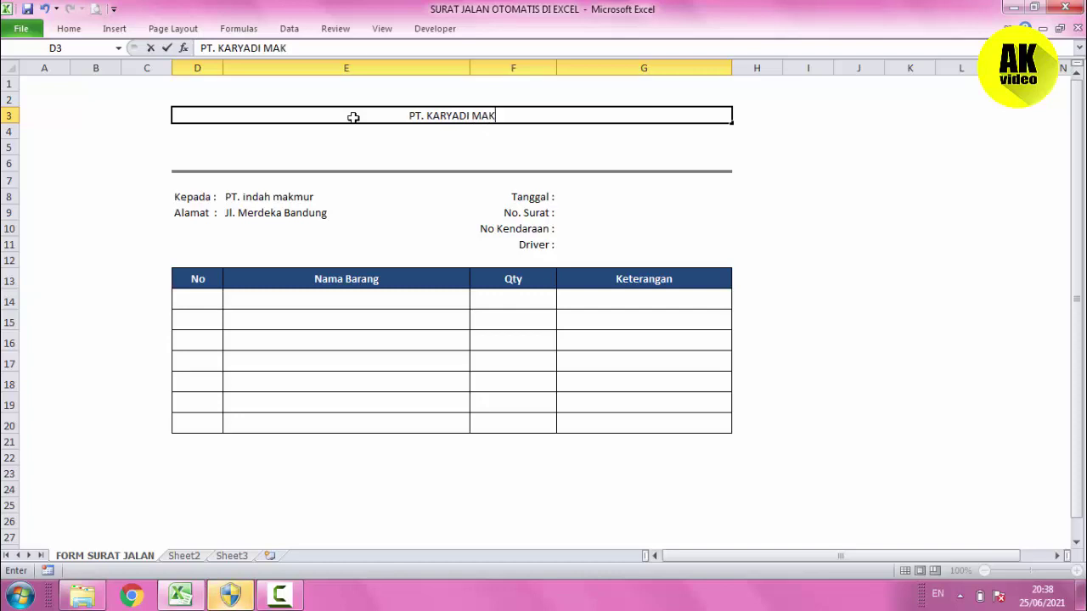
text(MUR)
Confirm the company name and merge and centre D4:G4 beneath it.
key(Return)
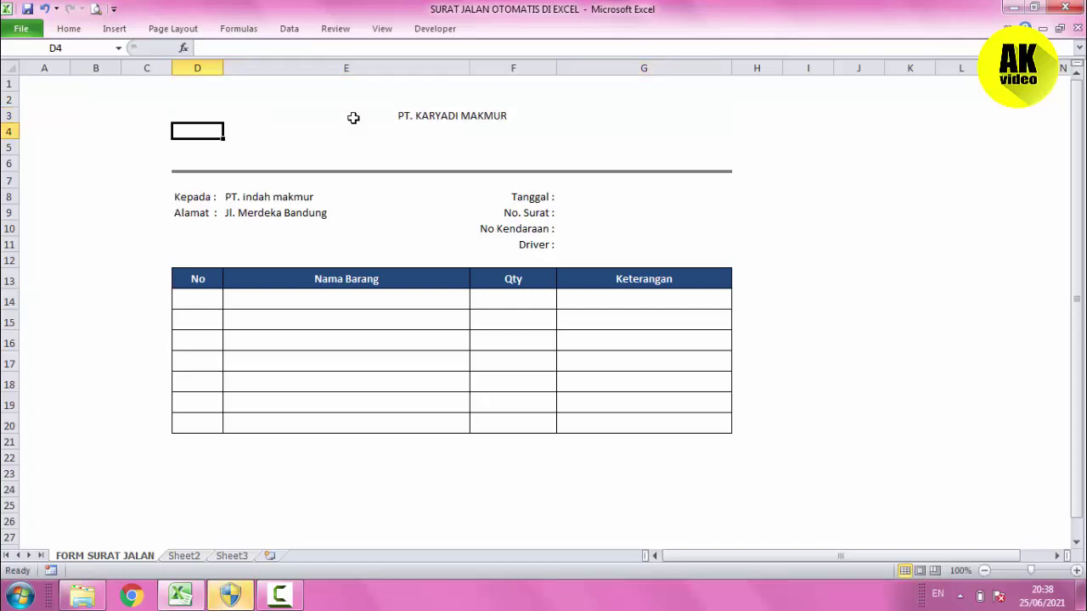
drag(215, 131, 647, 136)
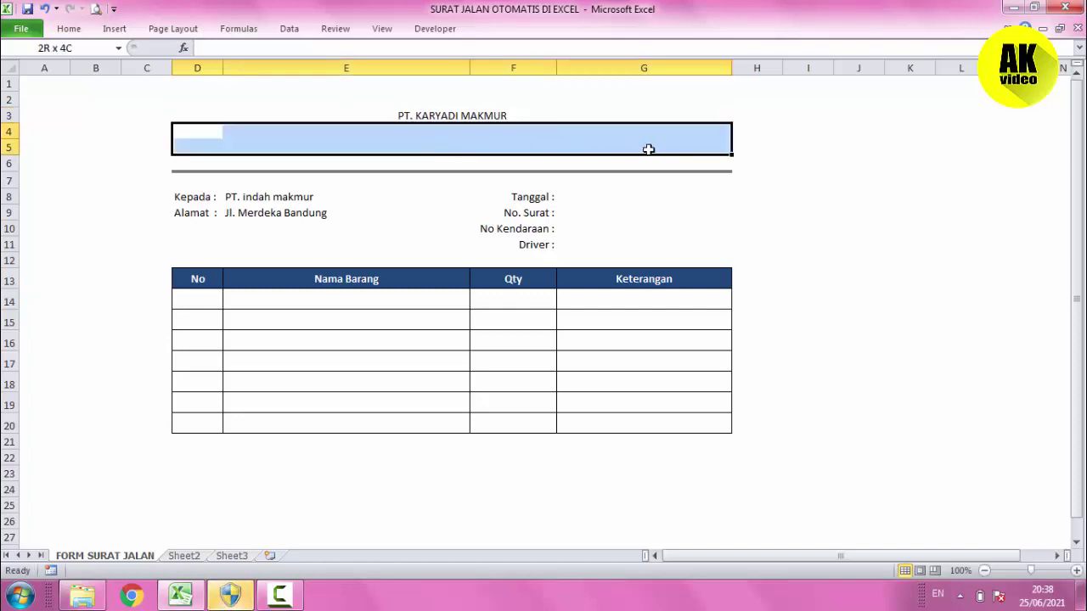
click(86, 34)
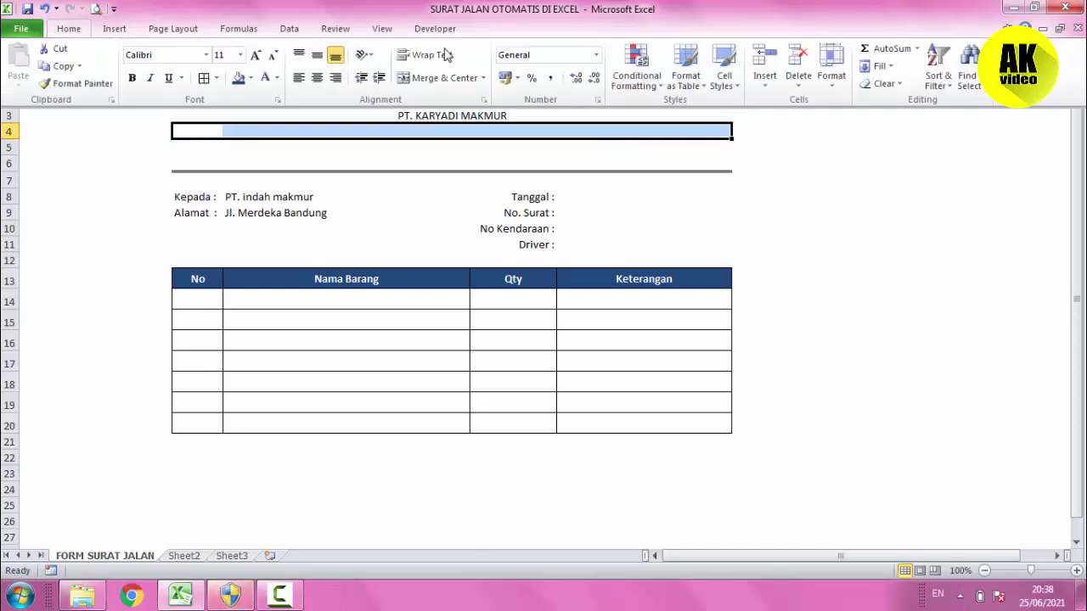
click(446, 77)
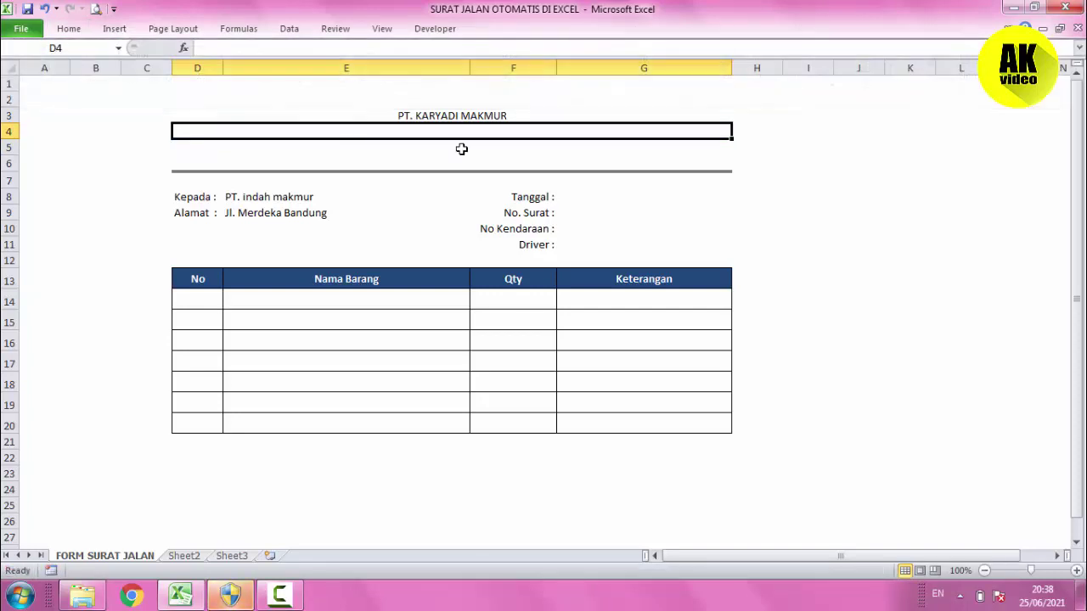
click(443, 100)
key(Down)
Make PT. KARYADI MAKMUR bold at font size 20.
click(74, 32)
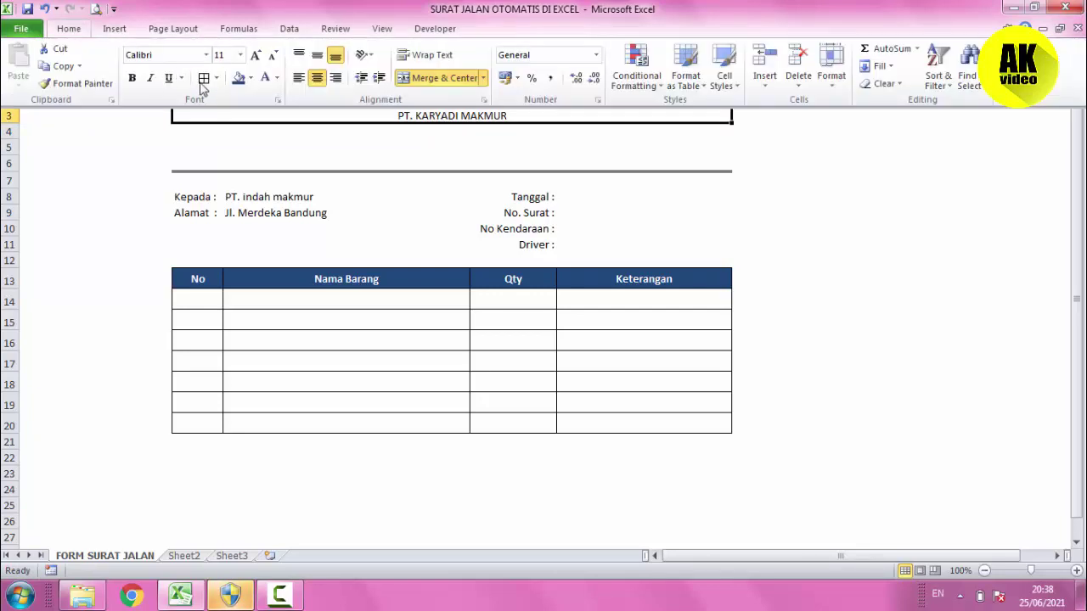
click(133, 79)
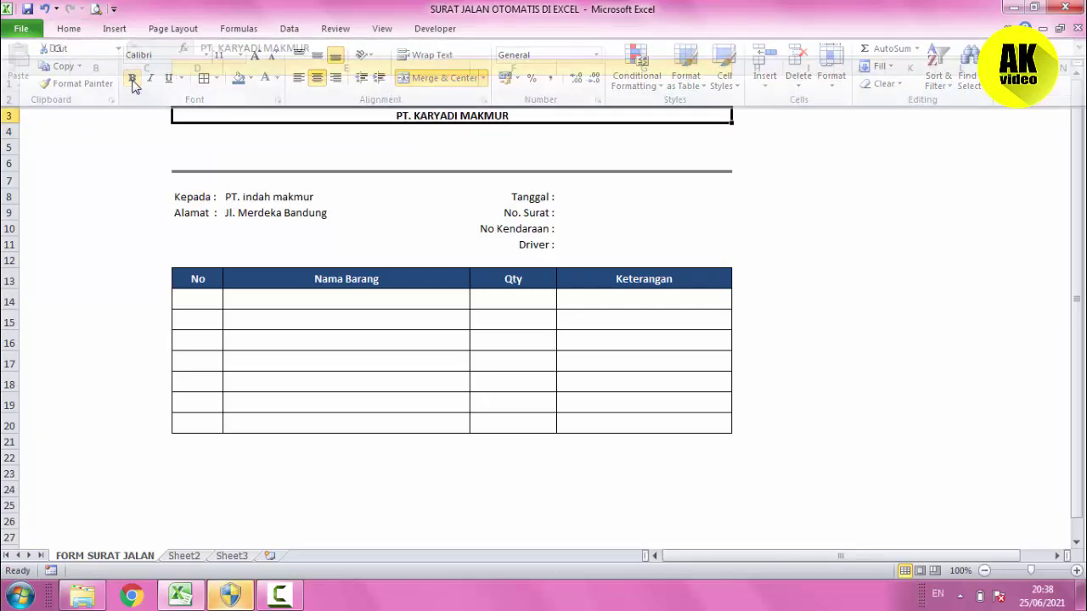
click(75, 28)
click(241, 54)
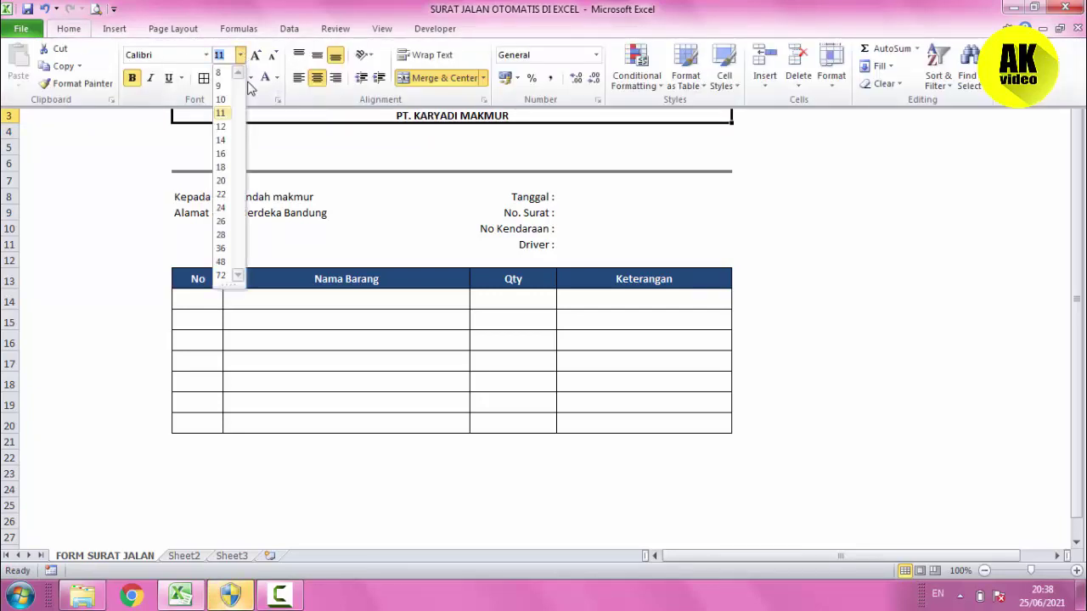
click(222, 181)
click(462, 147)
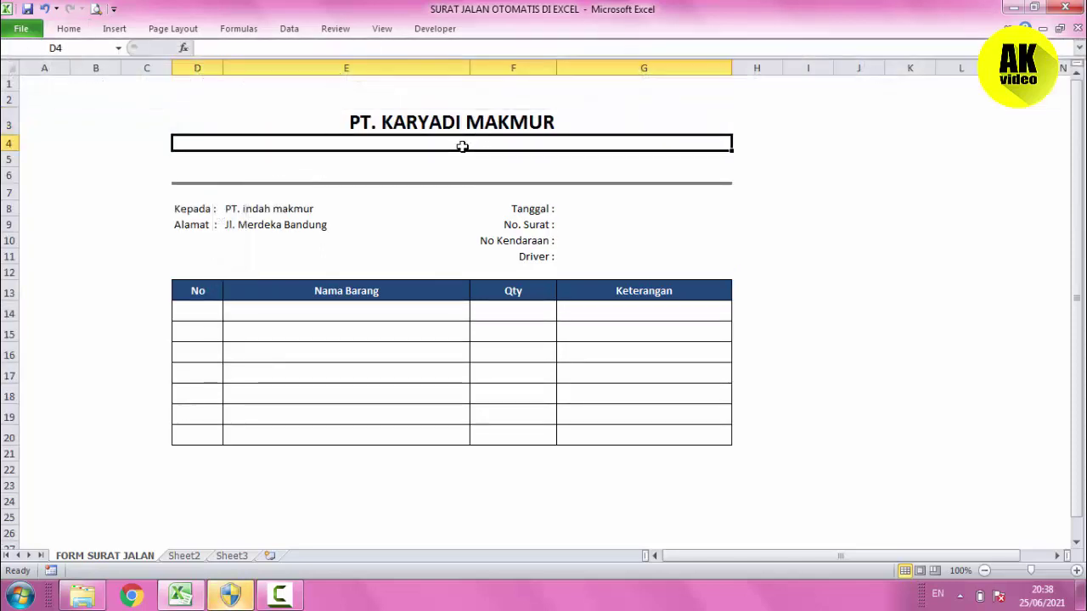
Type the company's street address and city into merged cell D4:G4.
text(JL)
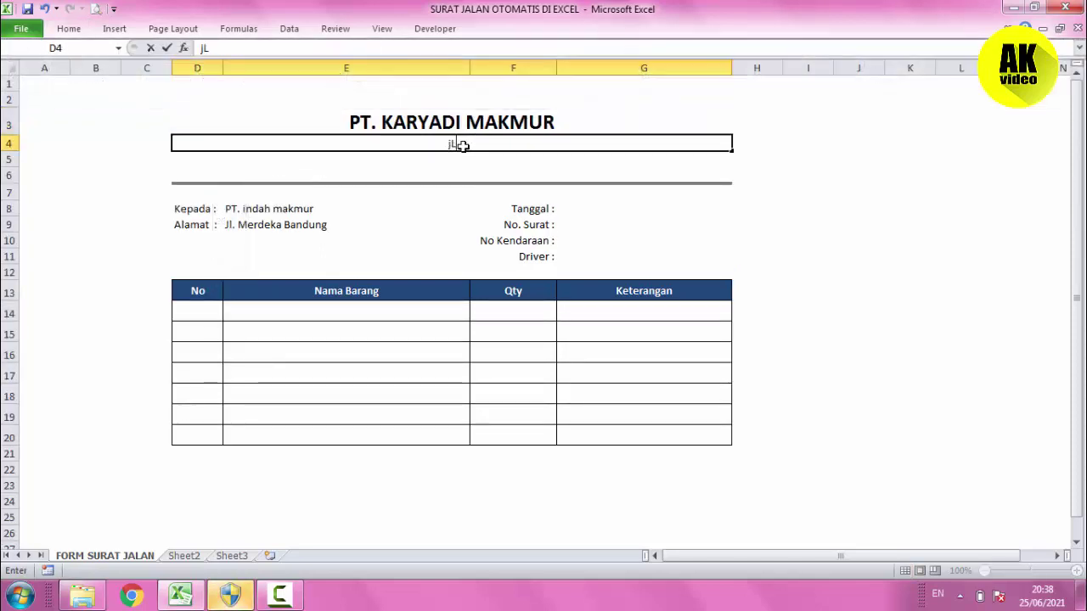
key(BackSpace)
key(BackSpace)
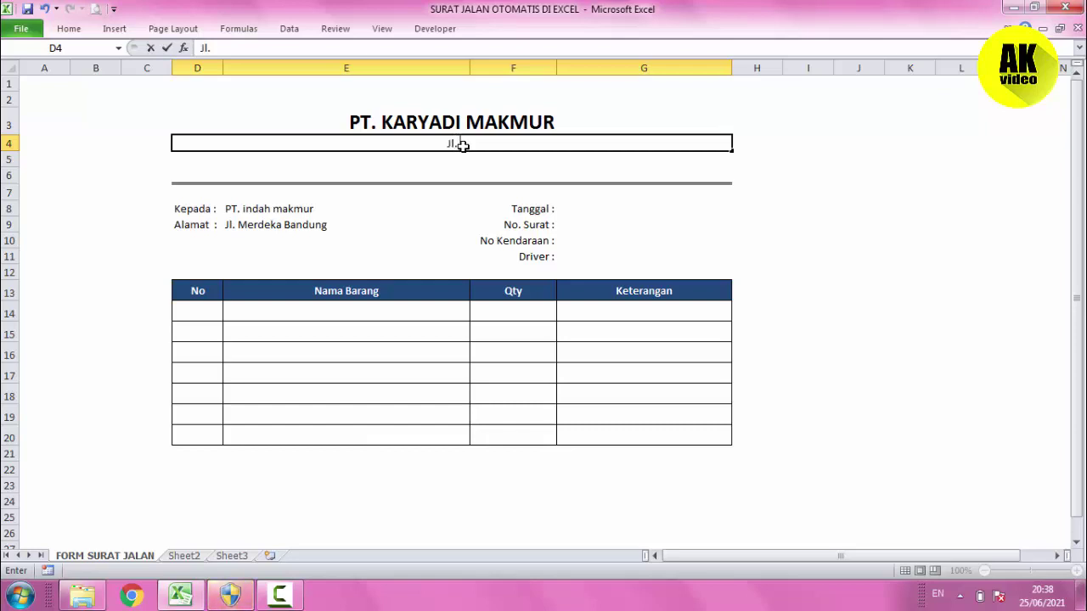
text(wi S)
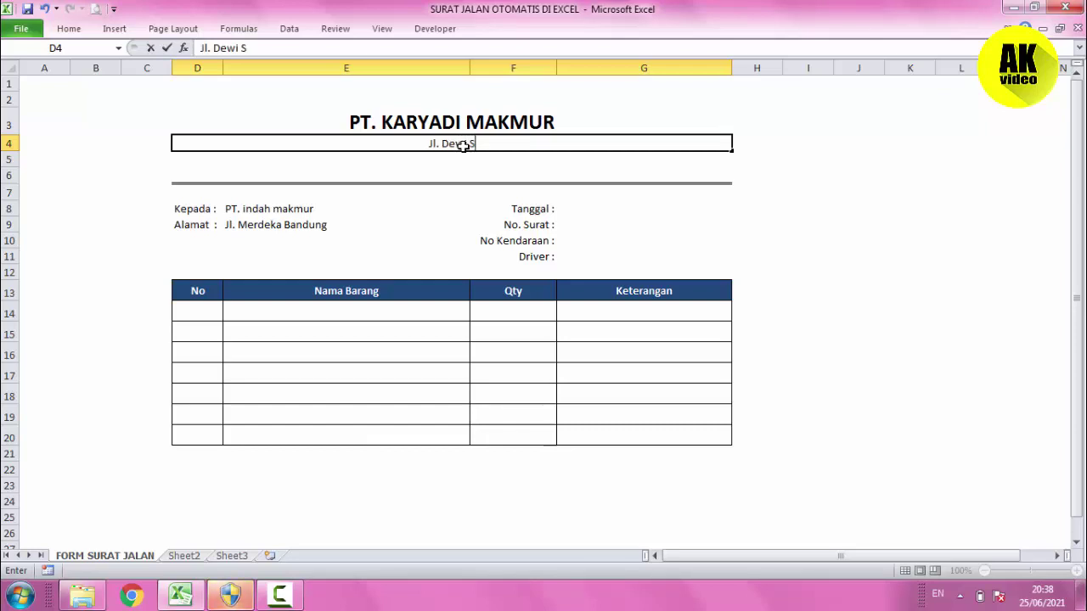
text(artika )
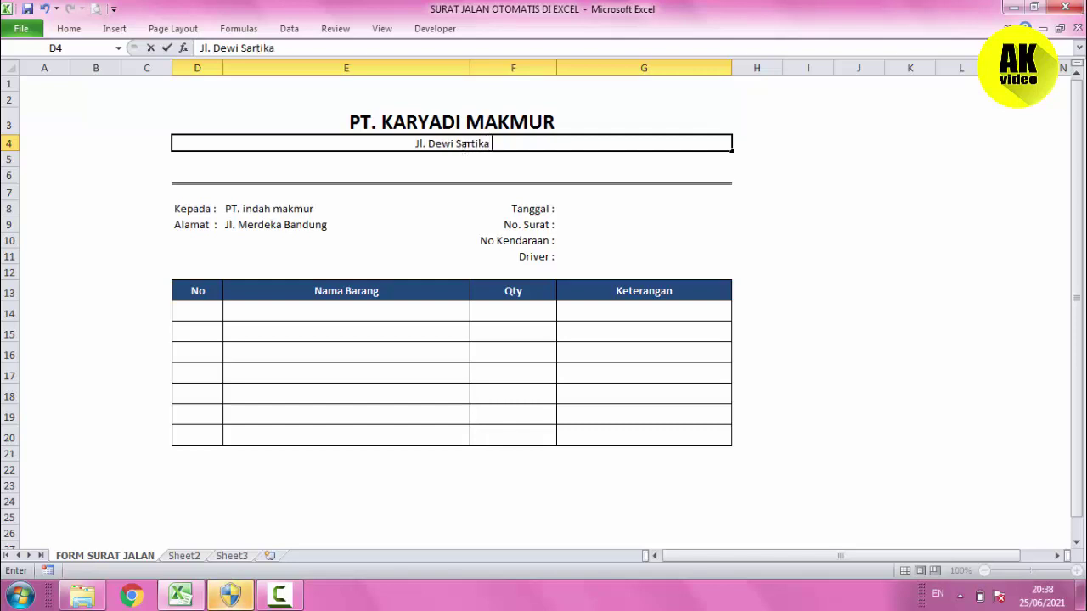
text(Sumber )
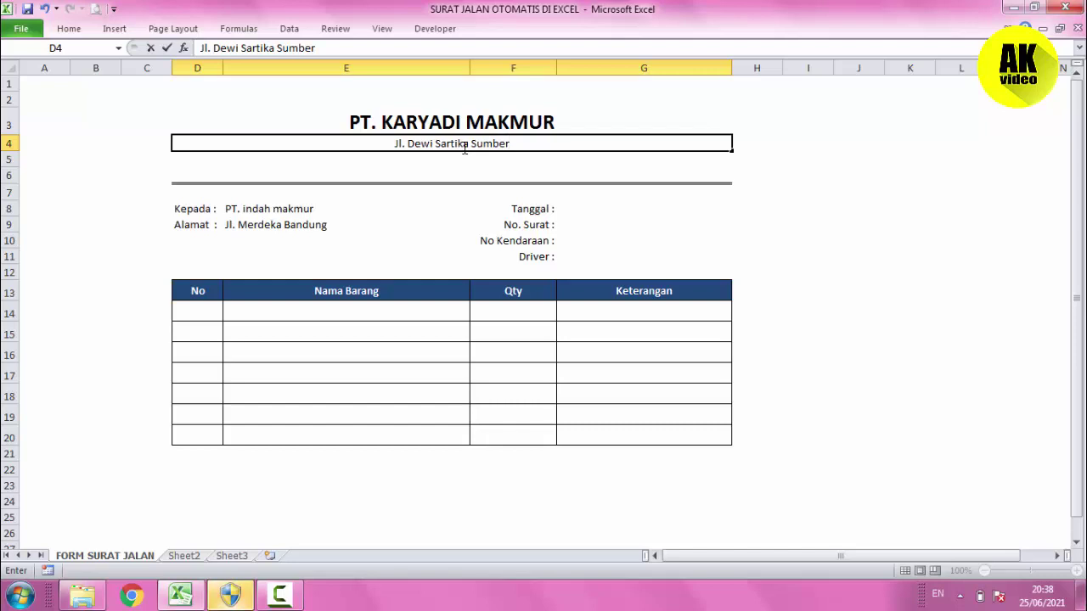
text(Cirebon)
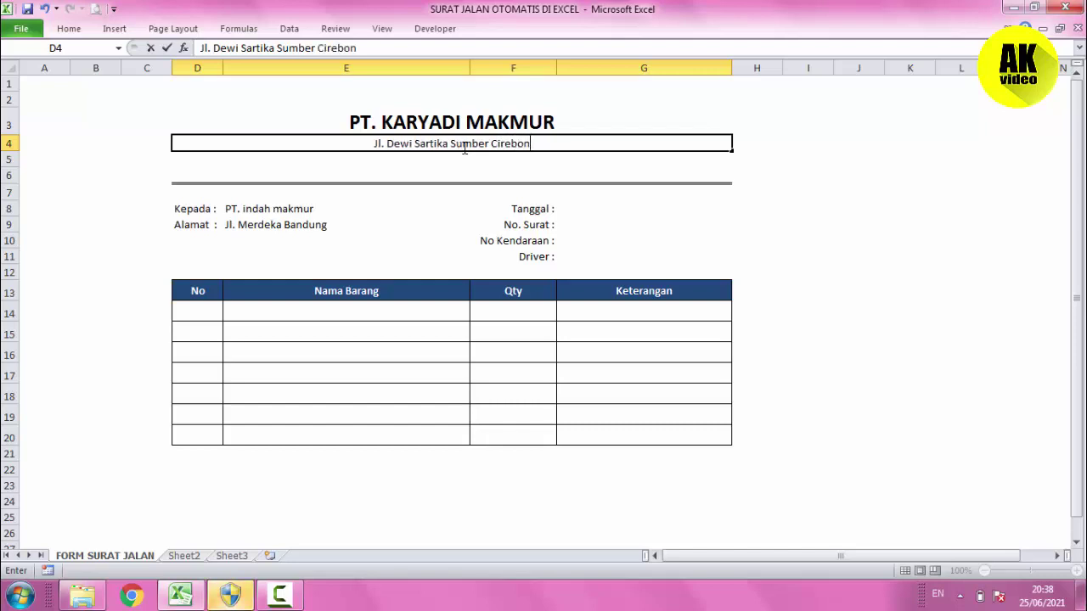
click(280, 594)
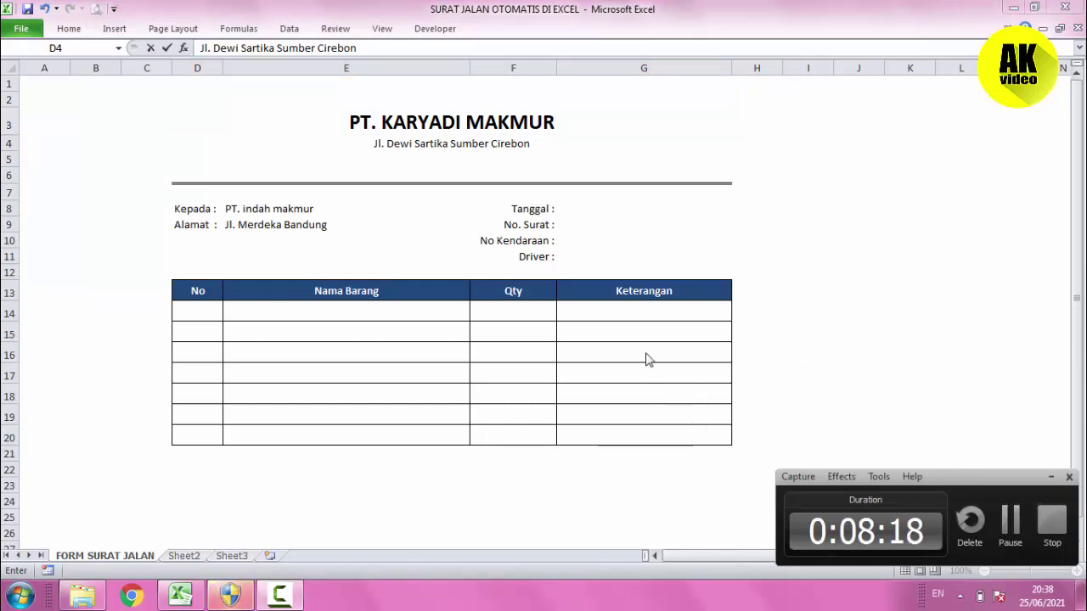
click(1005, 526)
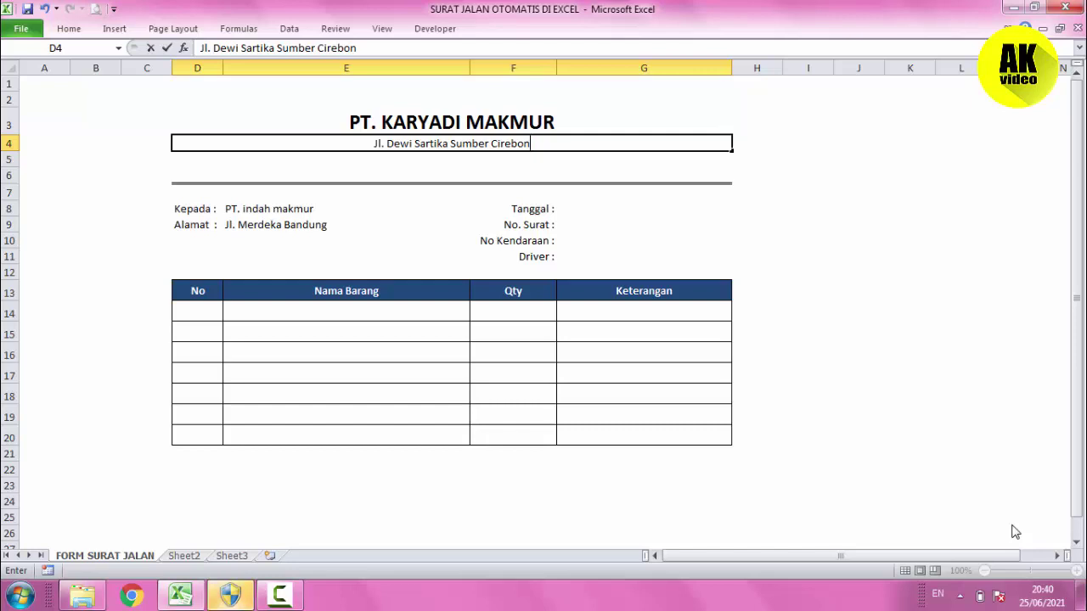
click(280, 596)
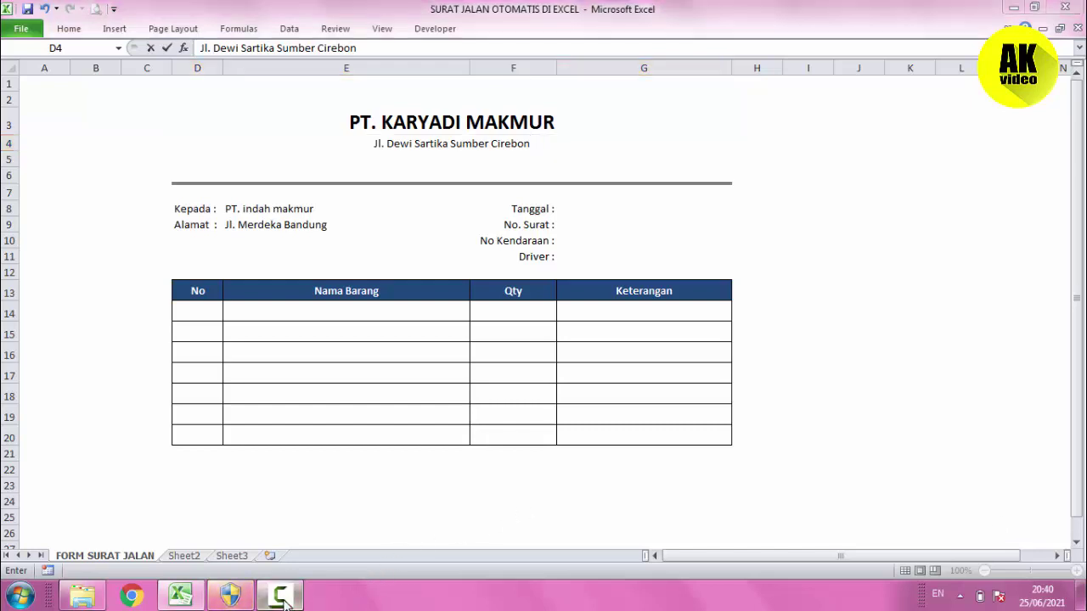
click(280, 596)
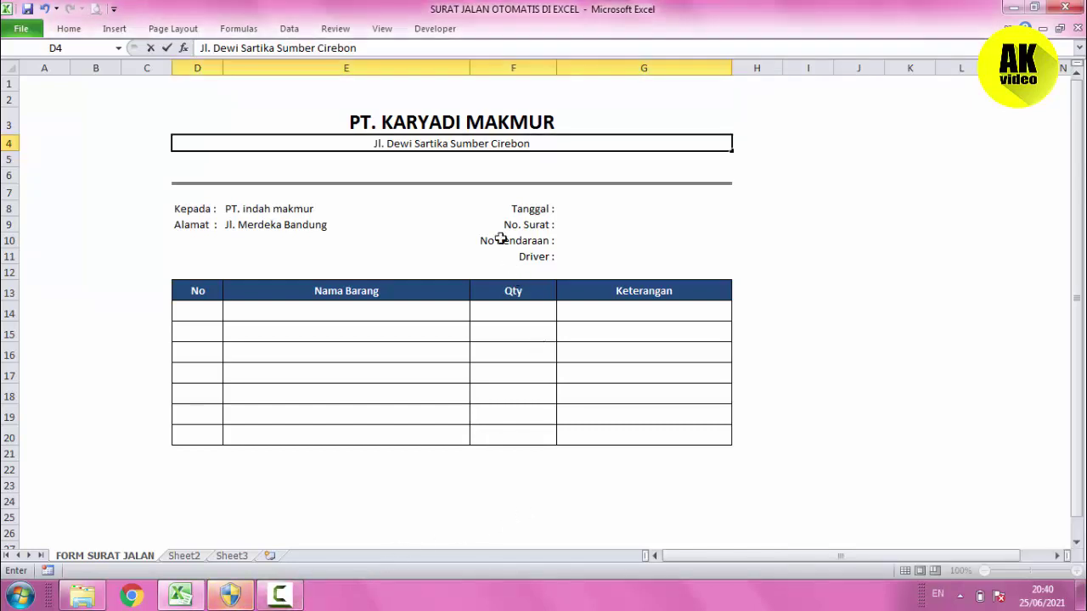
click(490, 162)
click(414, 160)
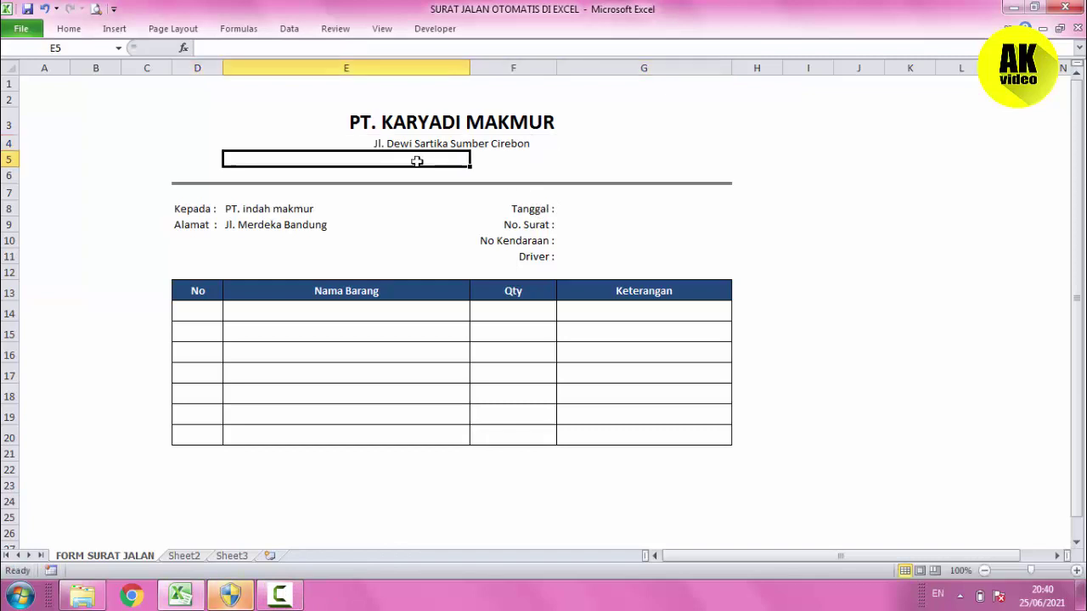
click(431, 145)
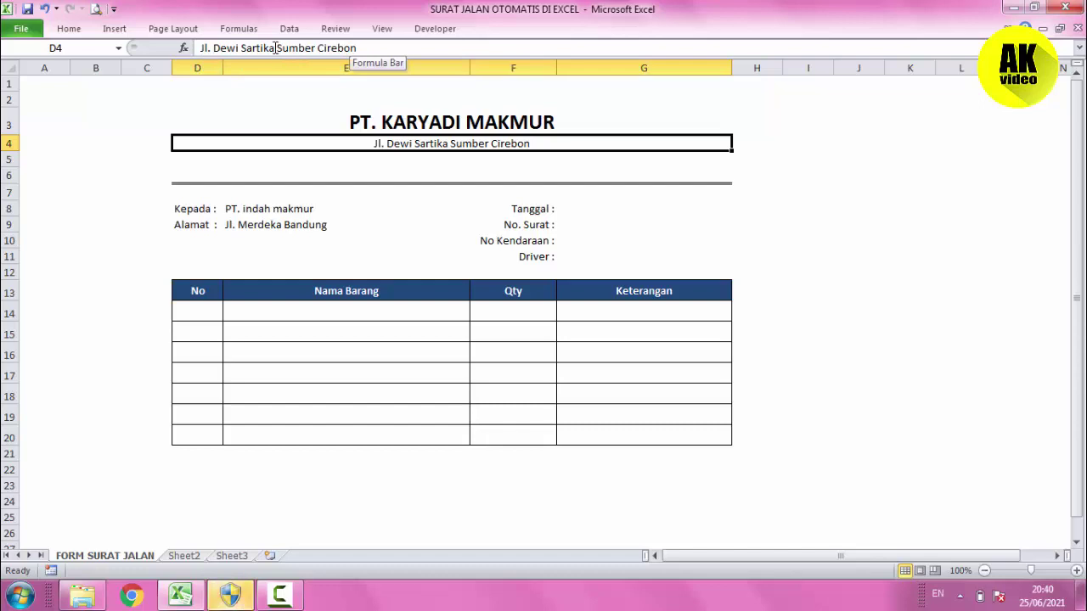
Insert the district name into the address line before Sumber.
click(275, 48)
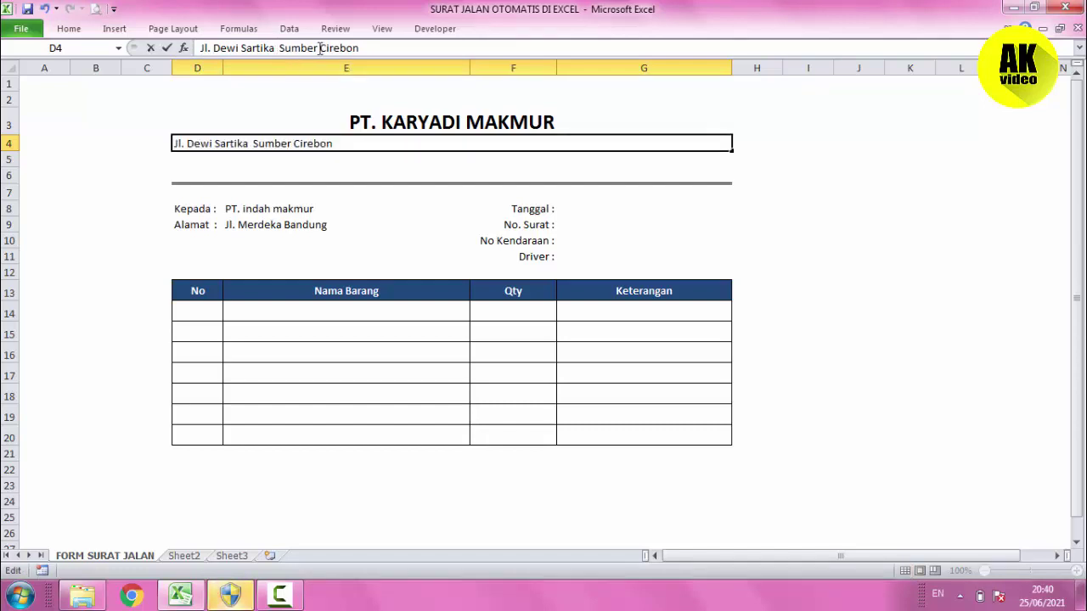
text(tukmu)
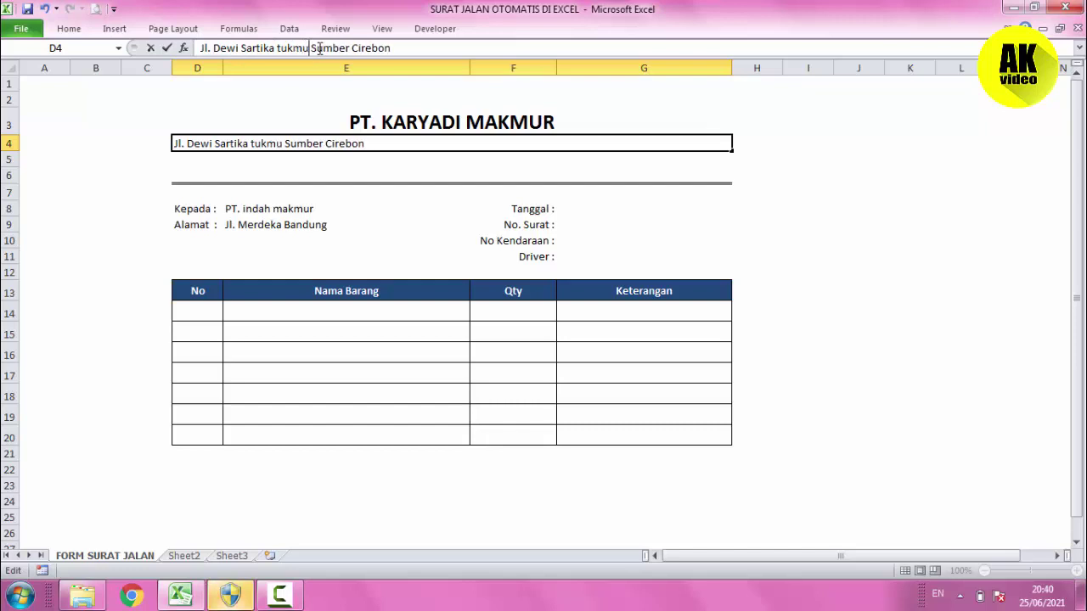
text(dal)
key(Return)
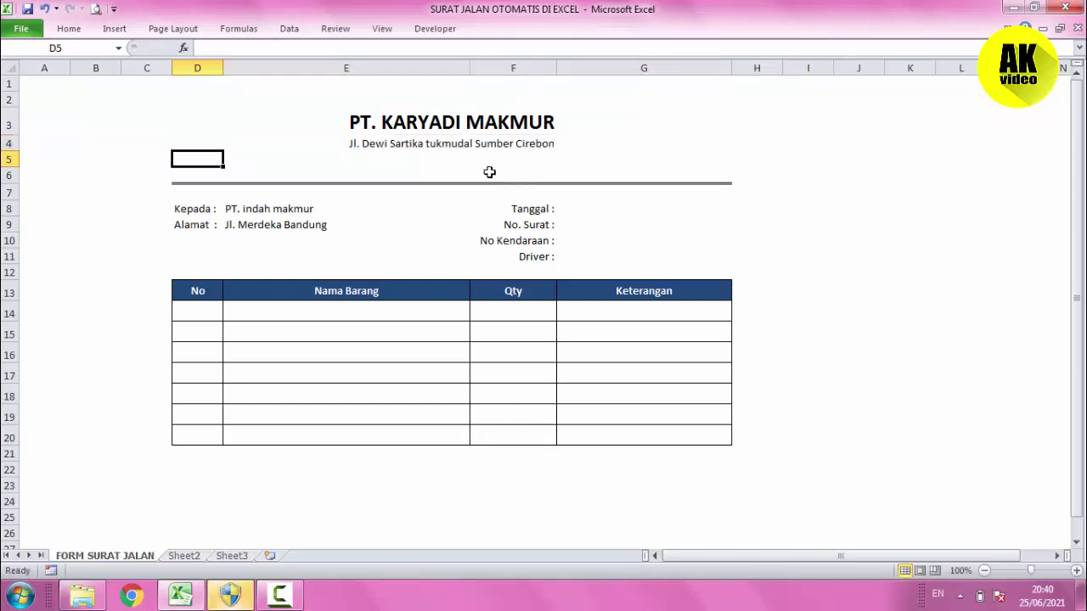
click(433, 155)
click(461, 143)
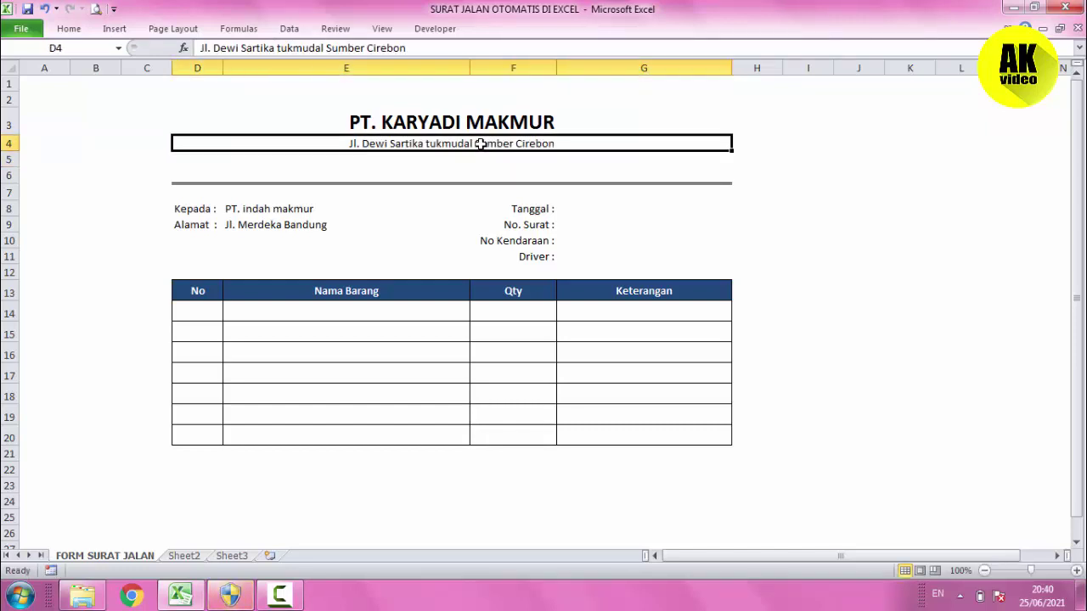
Append the postal code to the end of the address line.
click(434, 47)
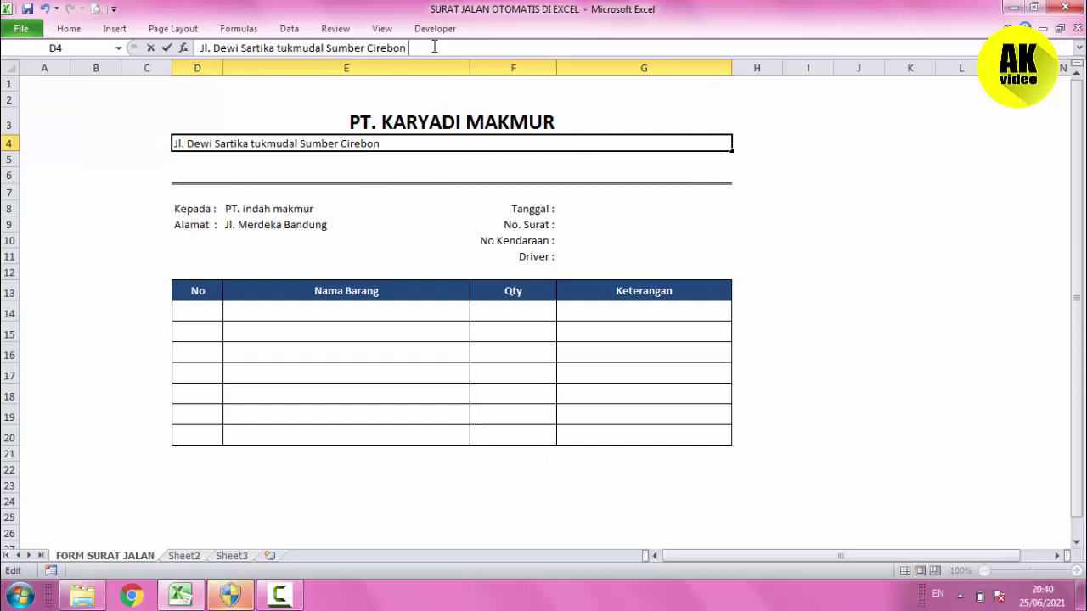
text(45611)
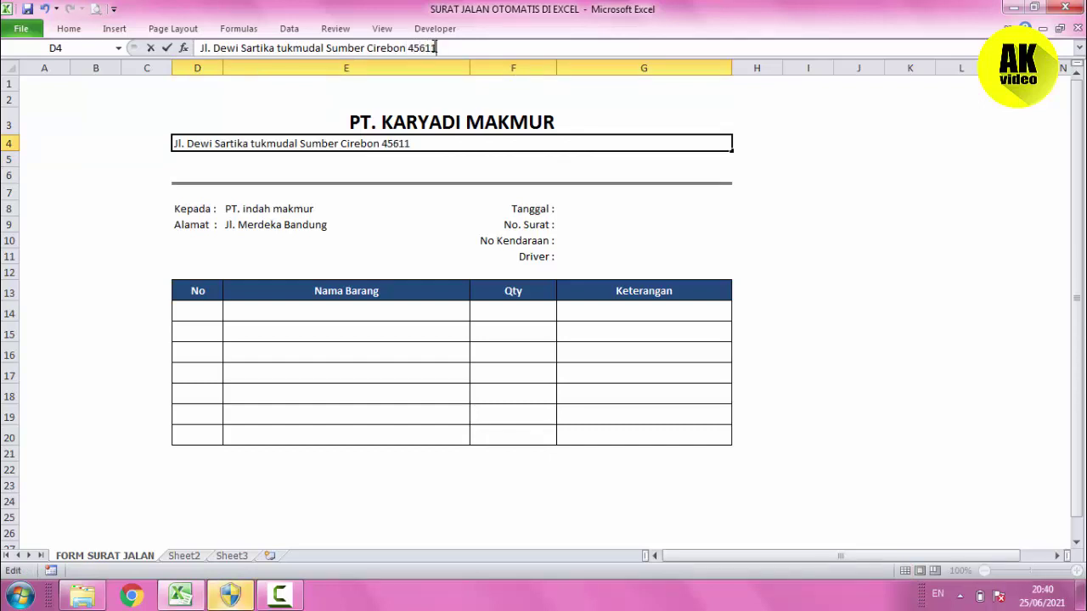
key(Return)
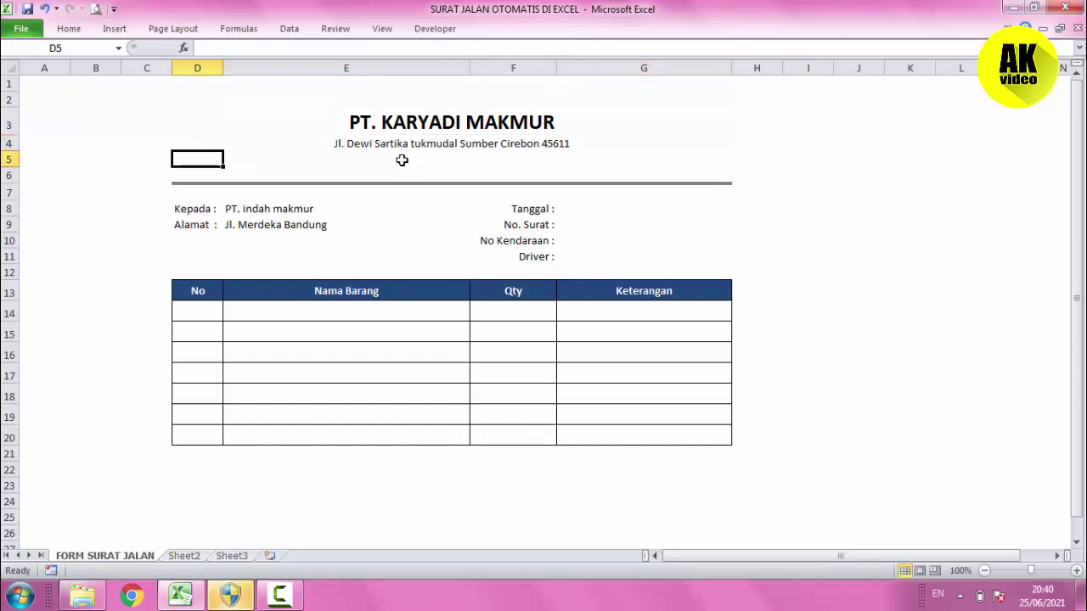
click(403, 160)
click(250, 146)
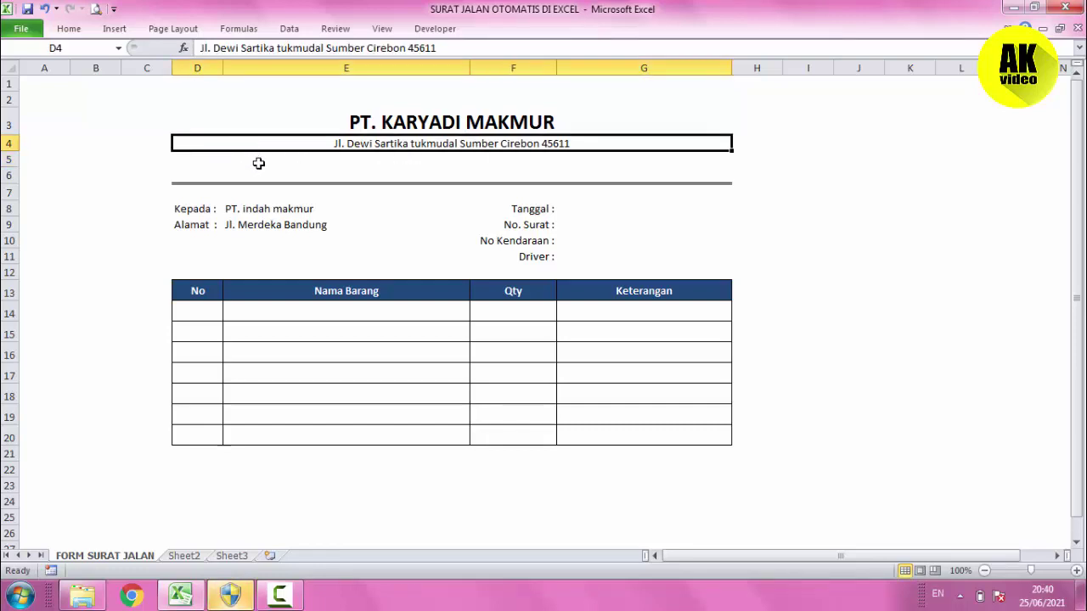
Copy the address format into row 5 and enter the company's e-mail and phone number there.
key(ctrl+c)
click(198, 160)
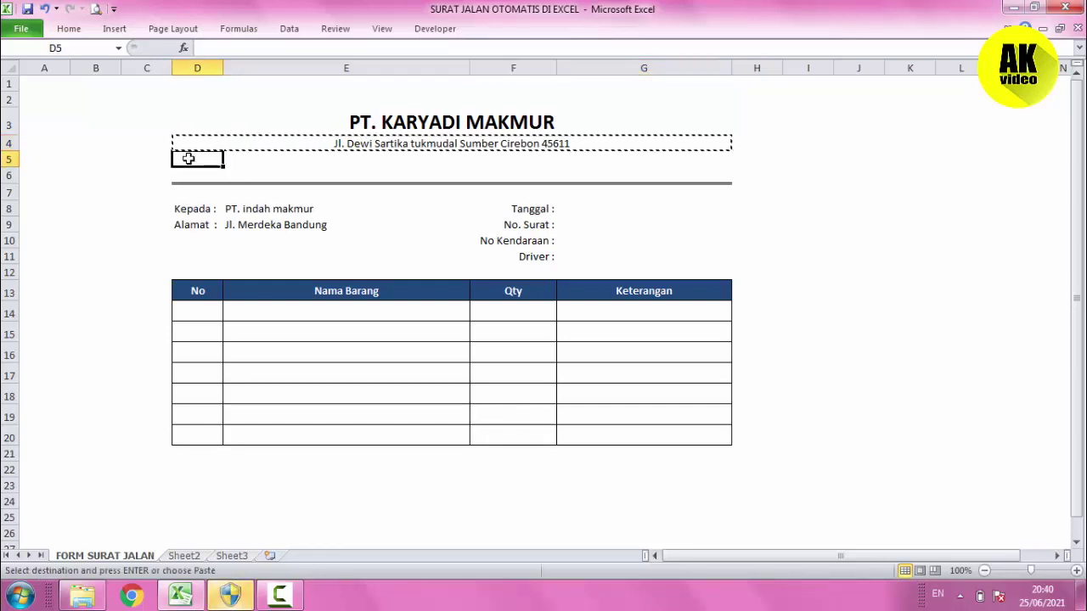
key(ctrl+v)
key(Delete)
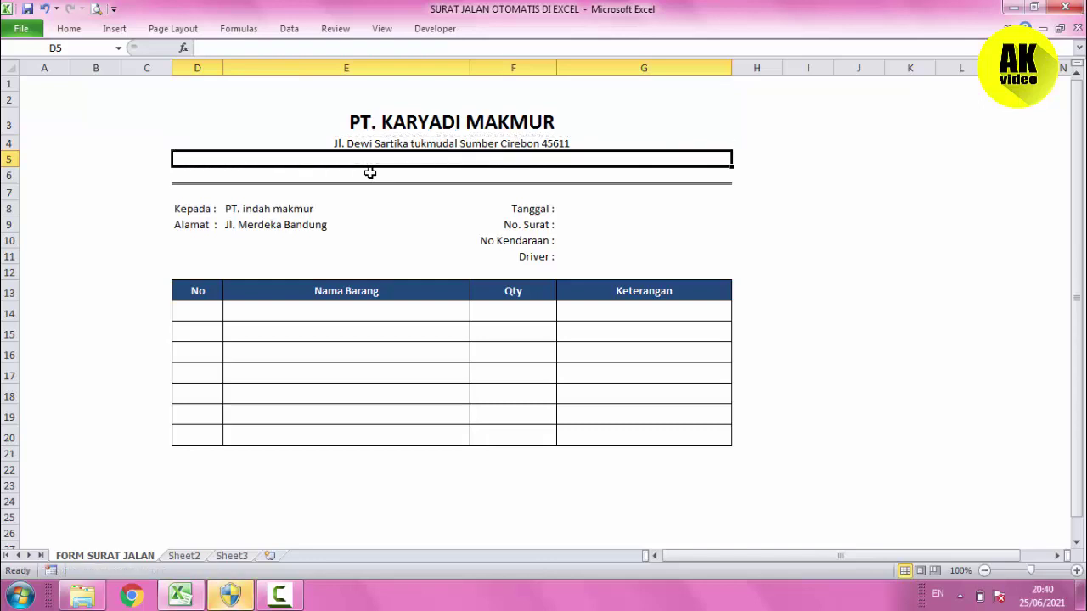
text(E)
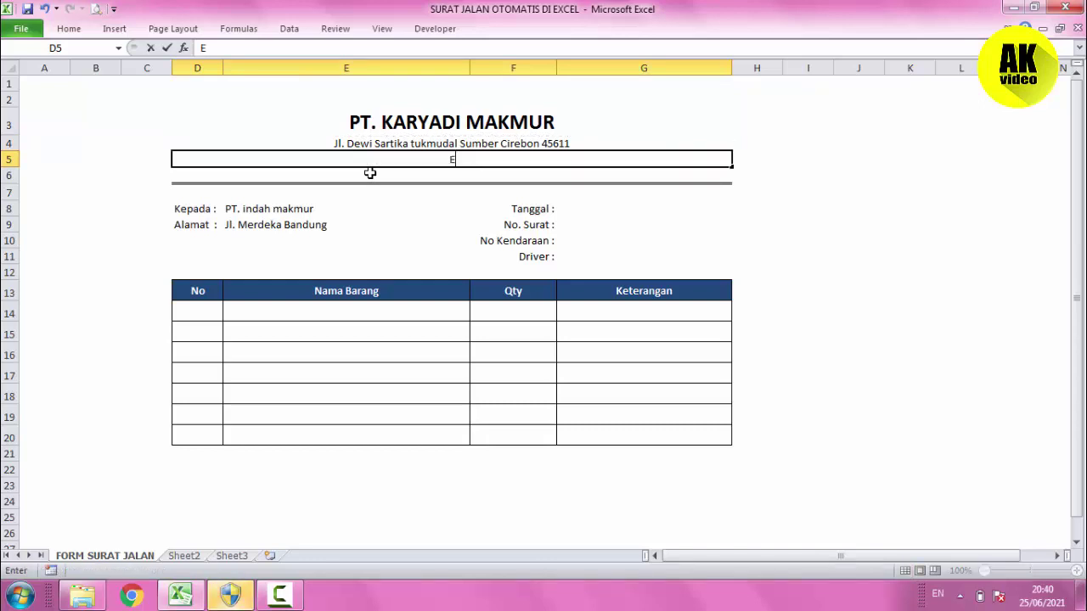
text(mail)
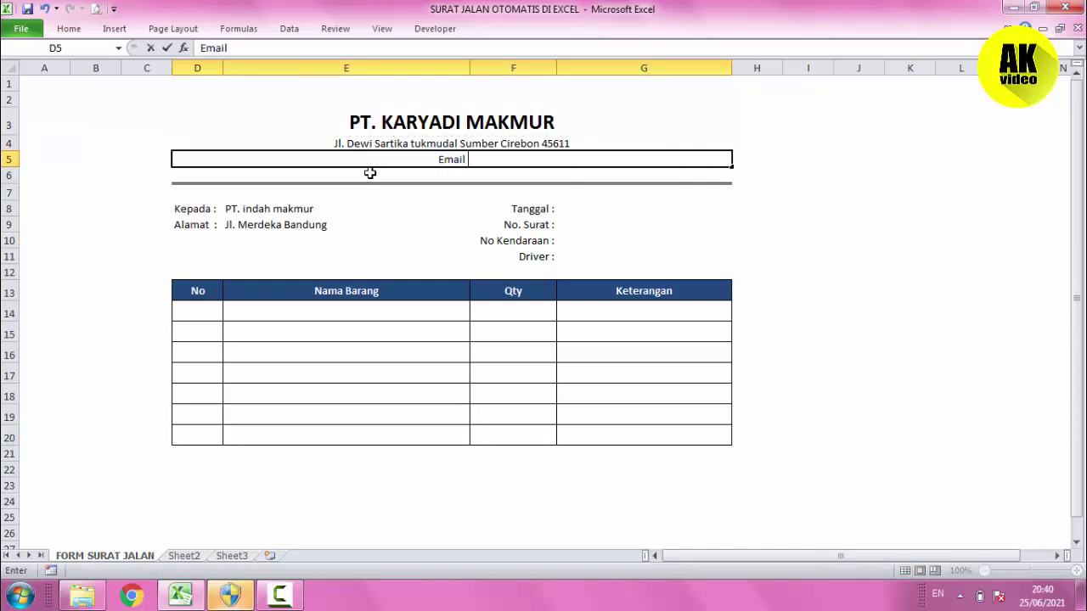
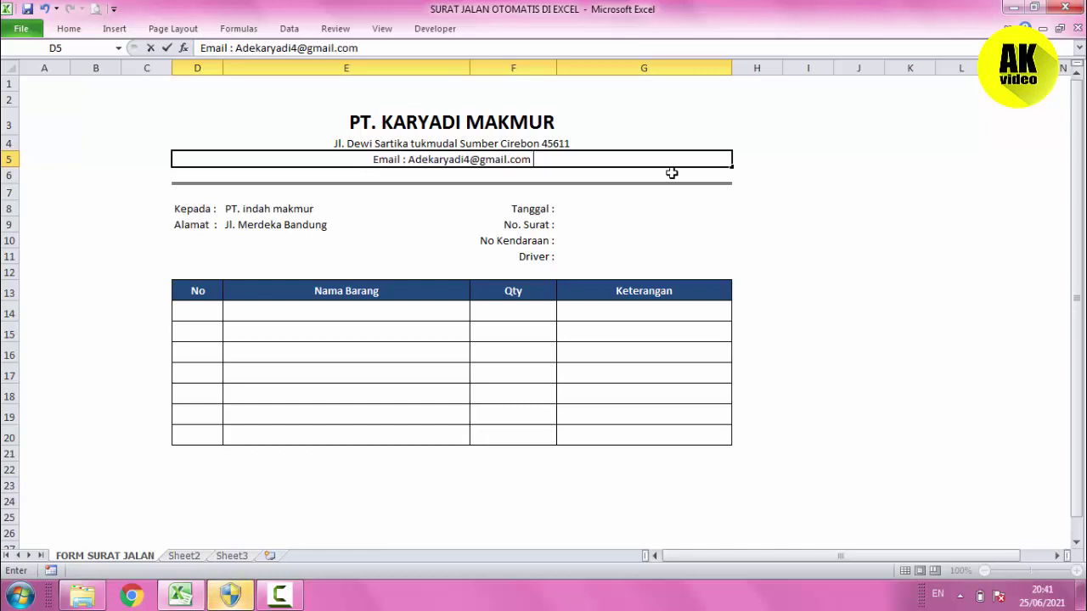
text(Telp )
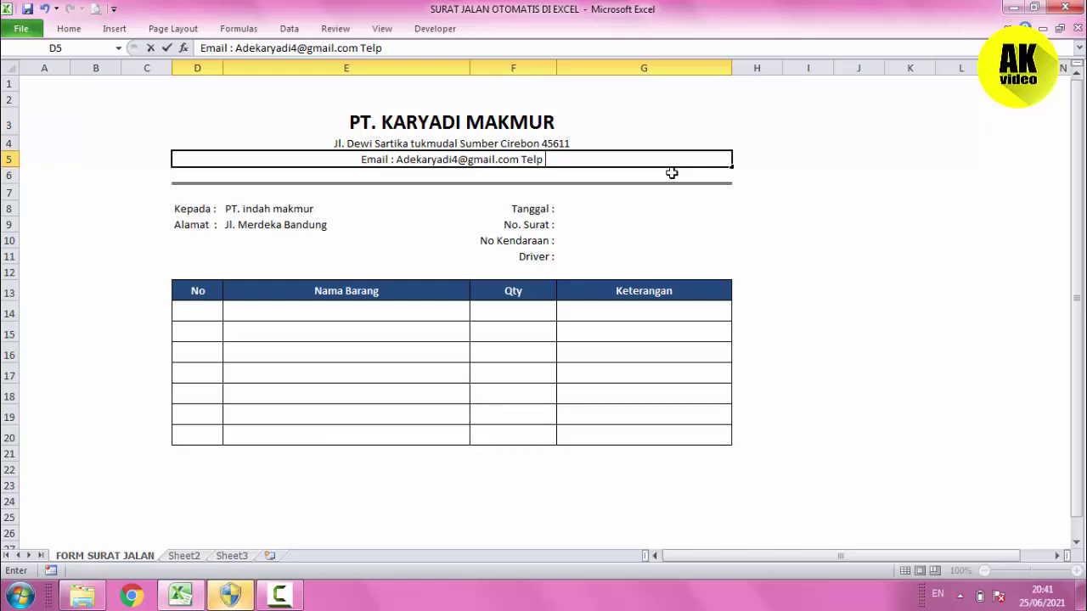
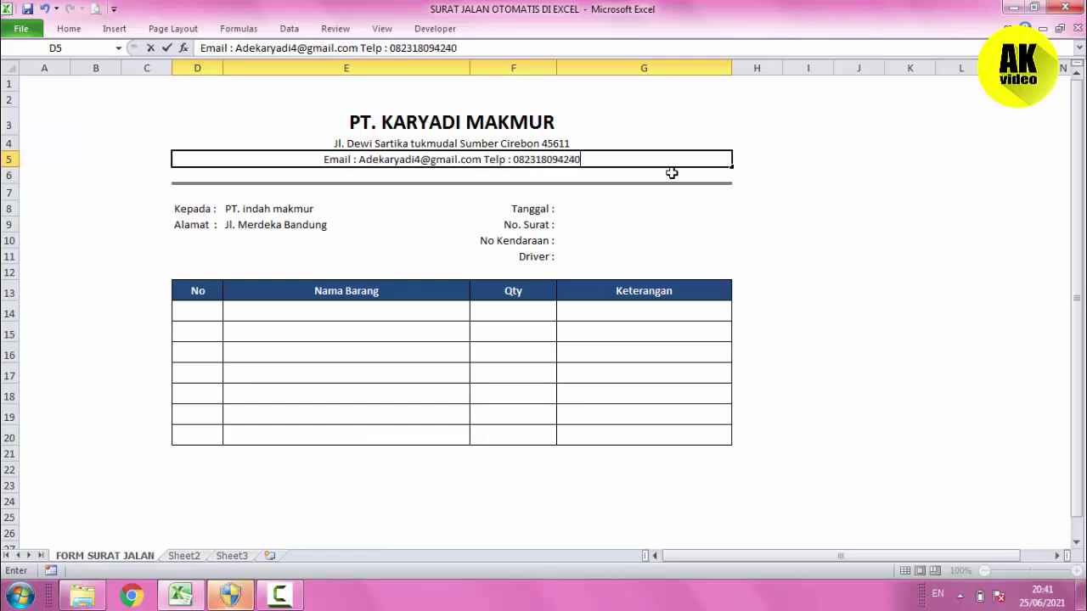
click(705, 206)
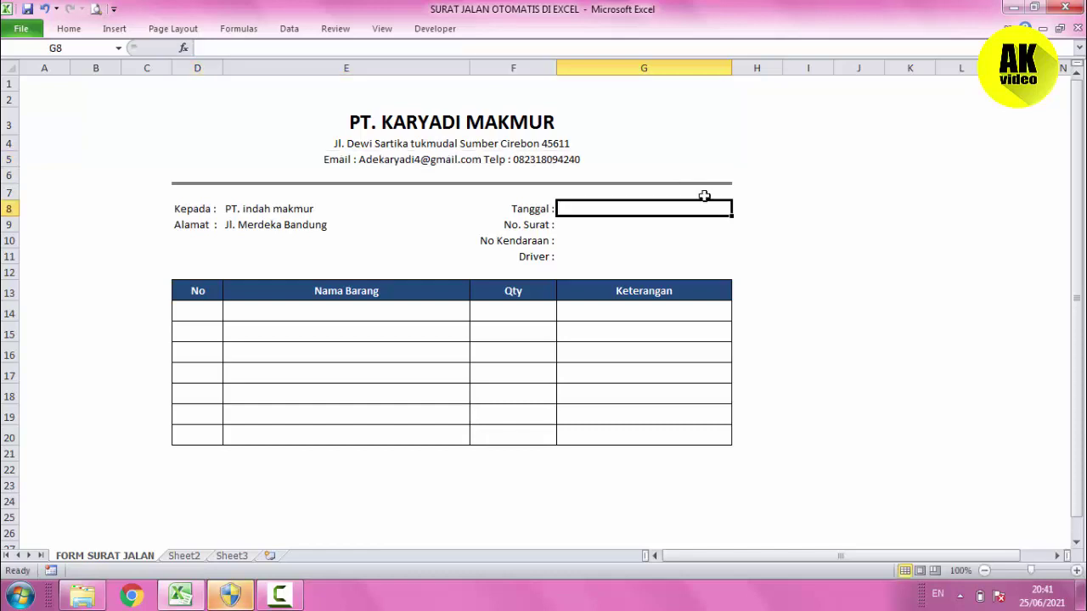
Set the e-mail line to size 9 and enlarge the address line by one step.
click(381, 158)
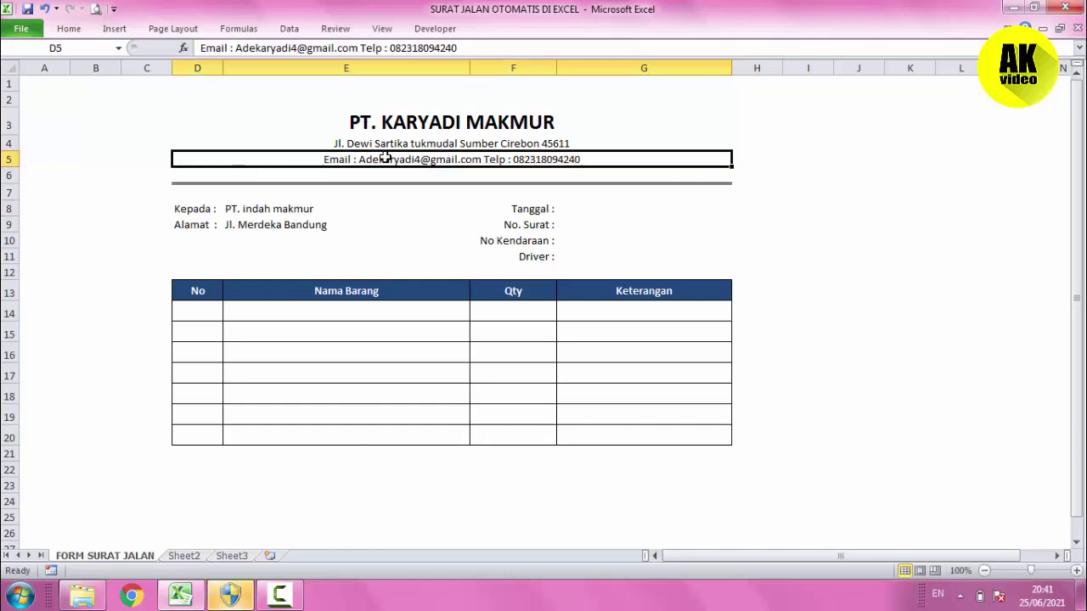
click(68, 29)
click(240, 54)
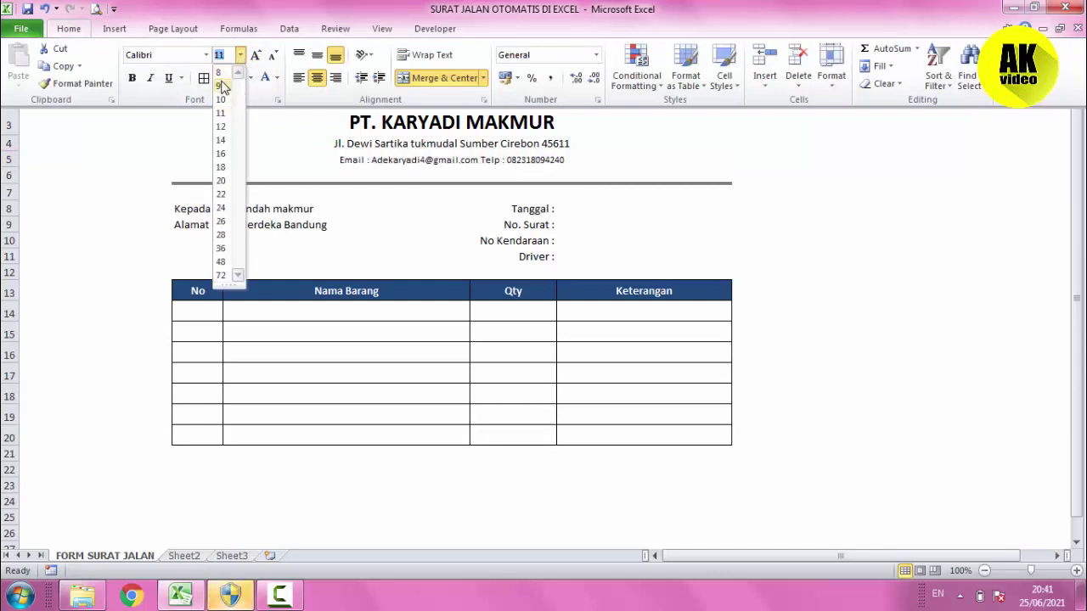
click(221, 85)
click(403, 146)
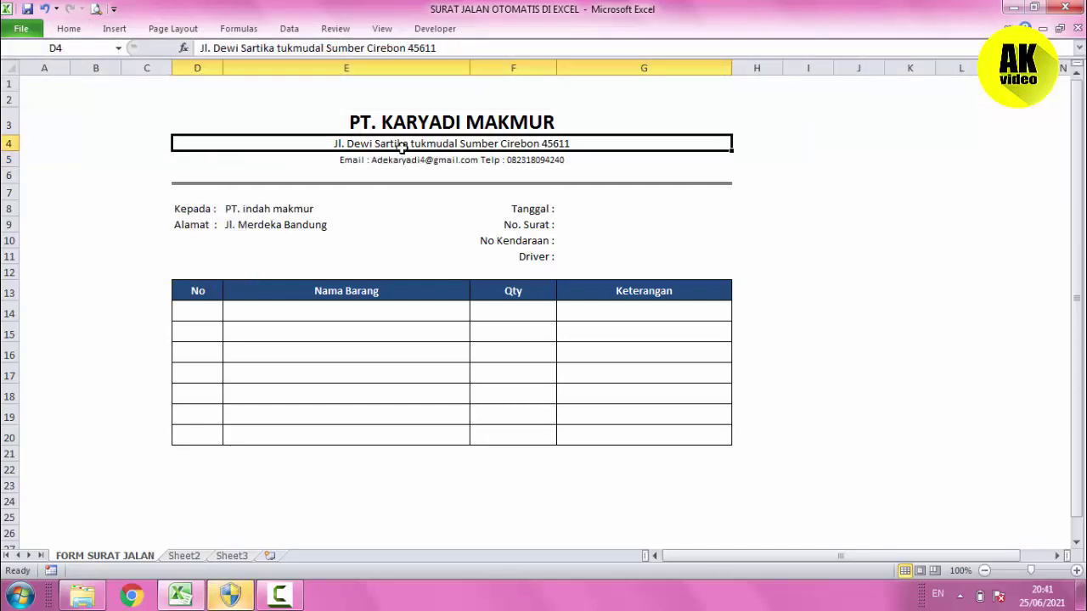
click(70, 31)
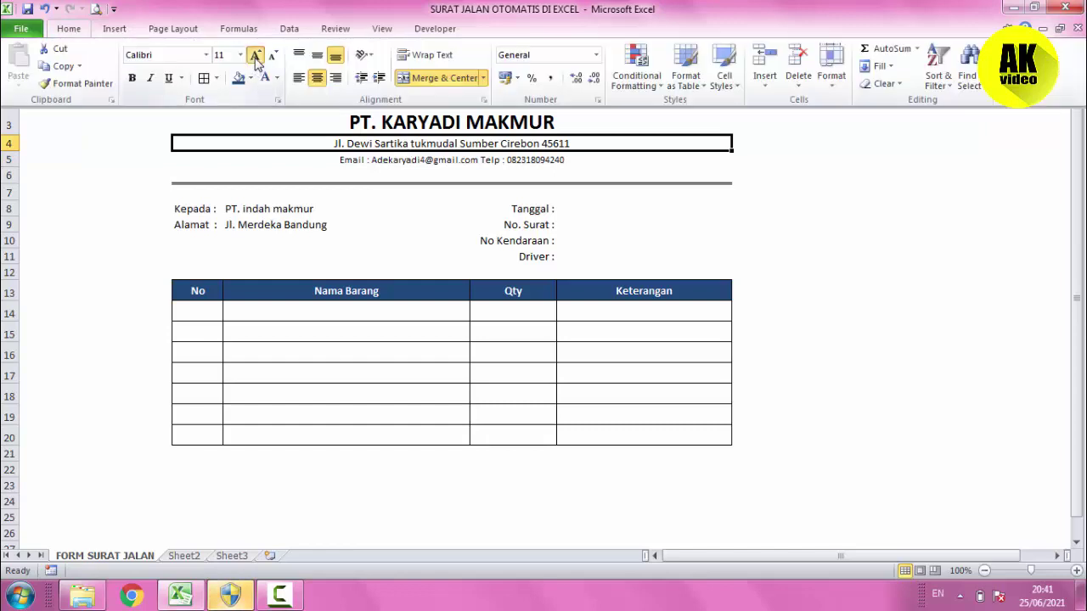
click(255, 51)
Raise the PT. KARYADI MAKMUR title to font size 28.
click(422, 122)
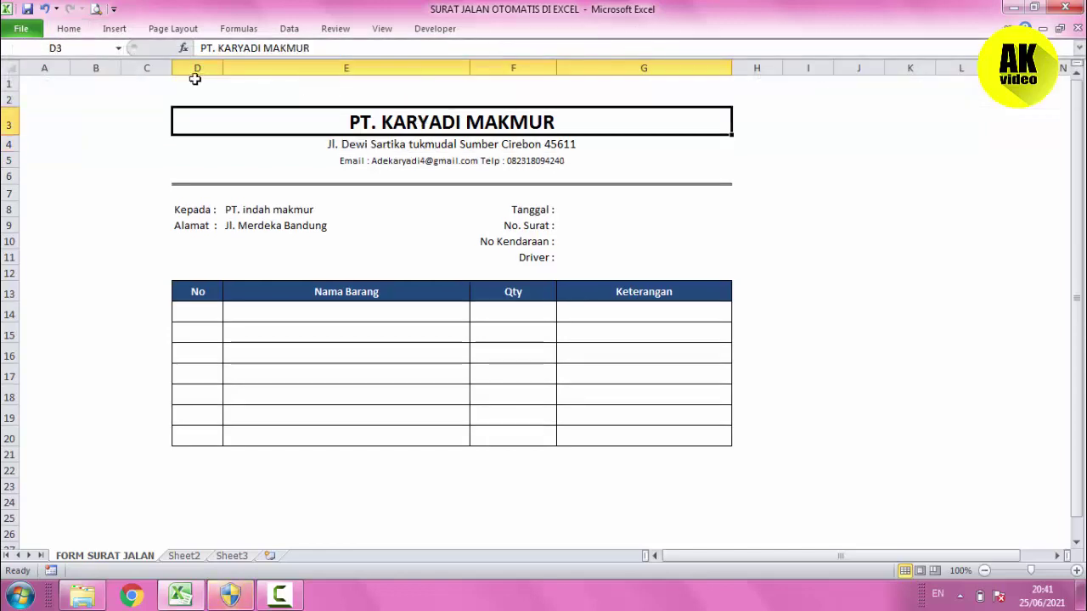
click(71, 31)
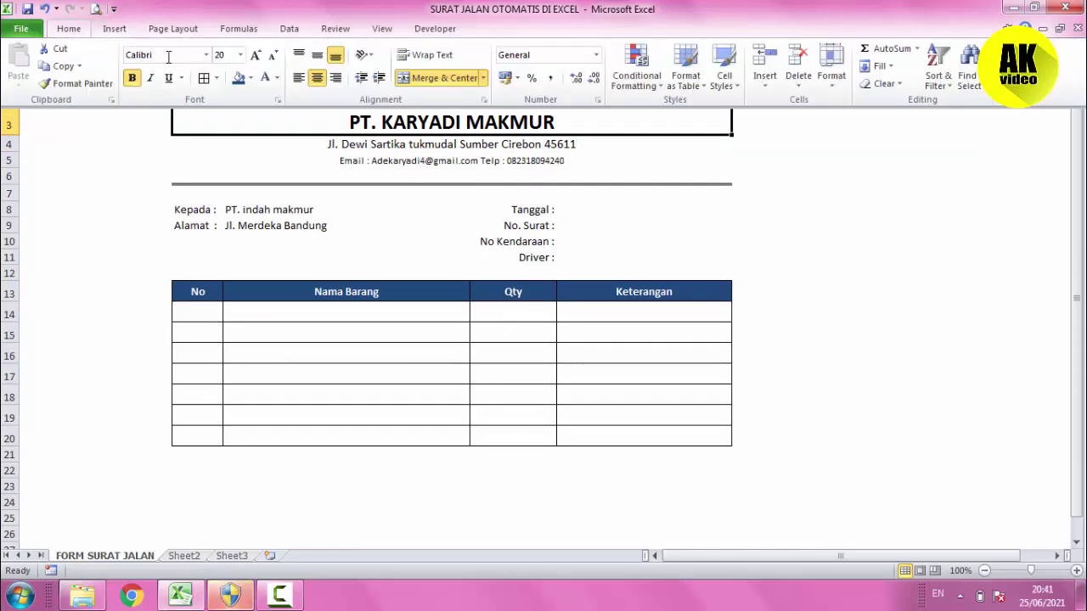
click(240, 54)
click(229, 236)
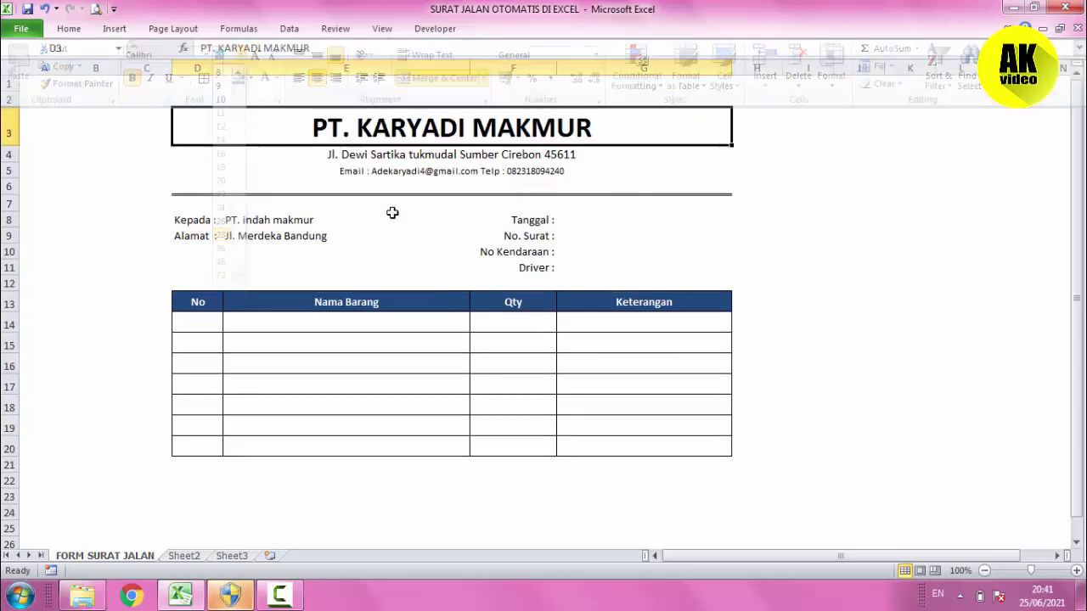
click(671, 182)
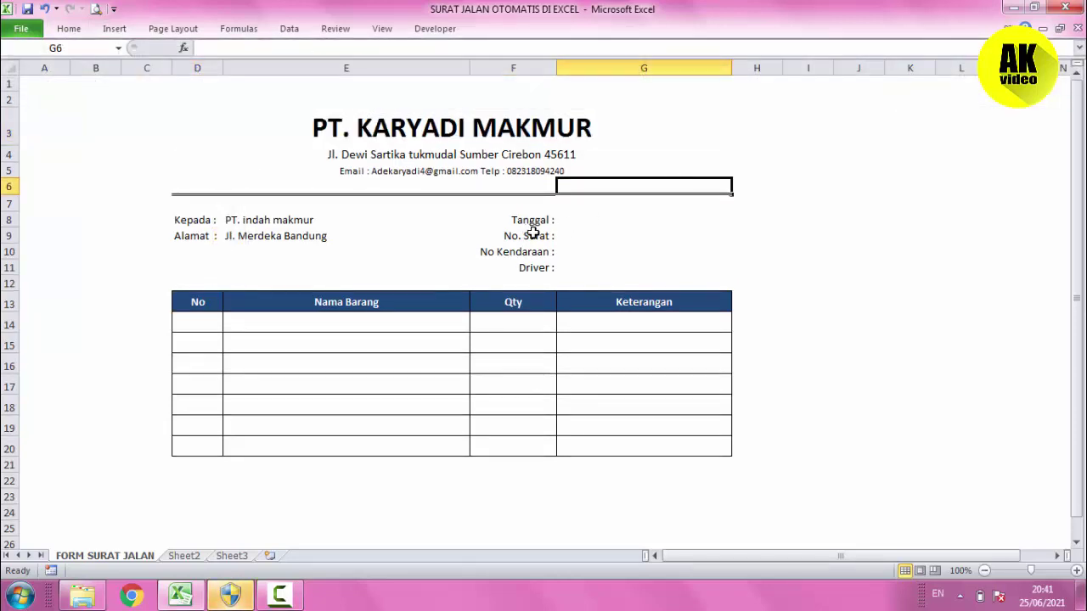
click(413, 155)
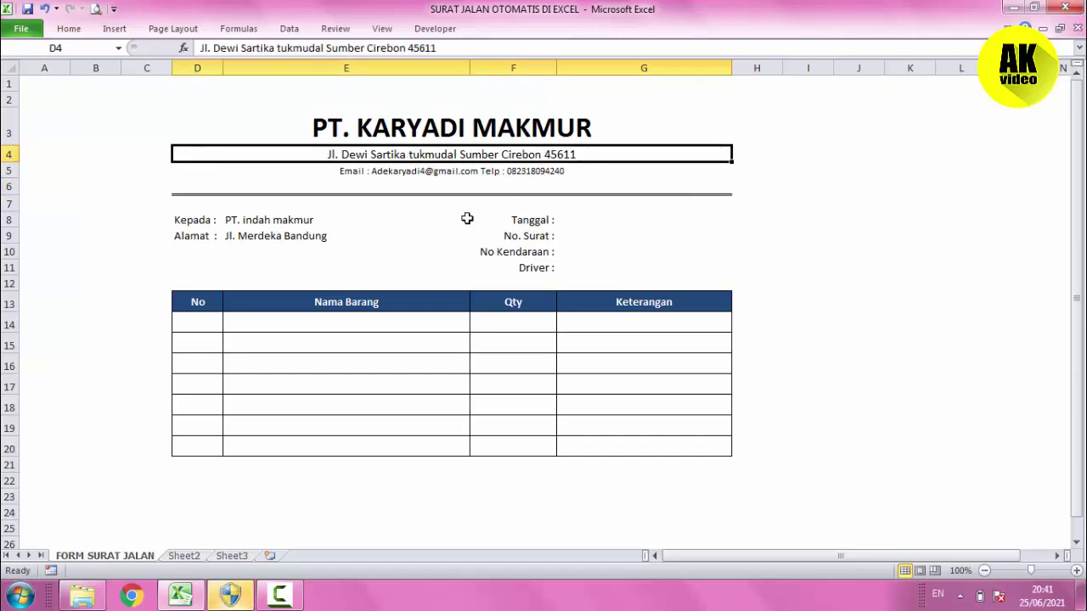
click(338, 249)
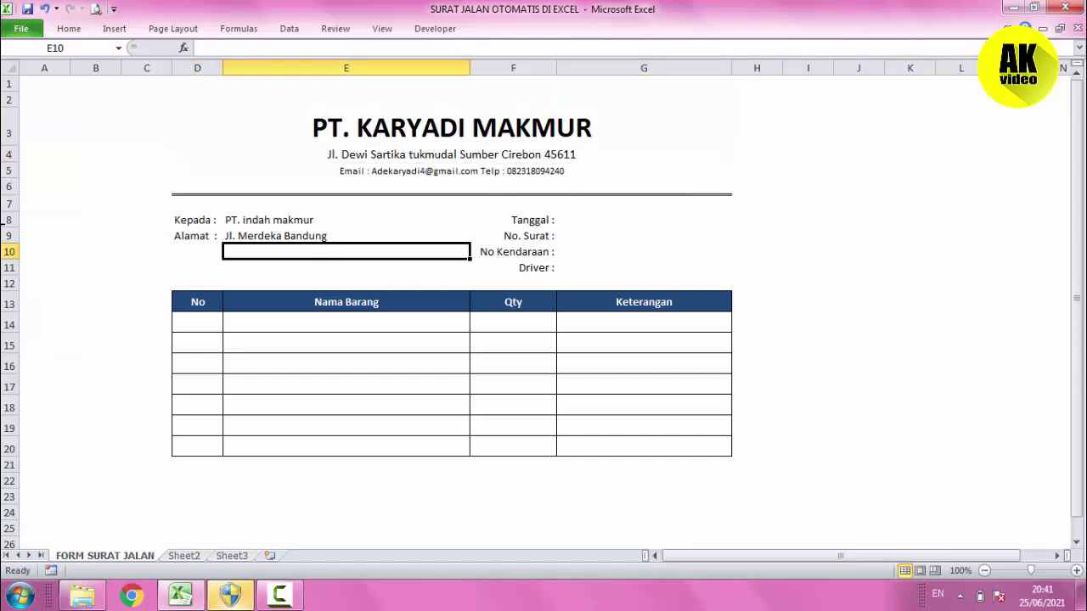
Pick cell D12, just above the item table, for a heading.
click(8, 220)
right_click(8, 220)
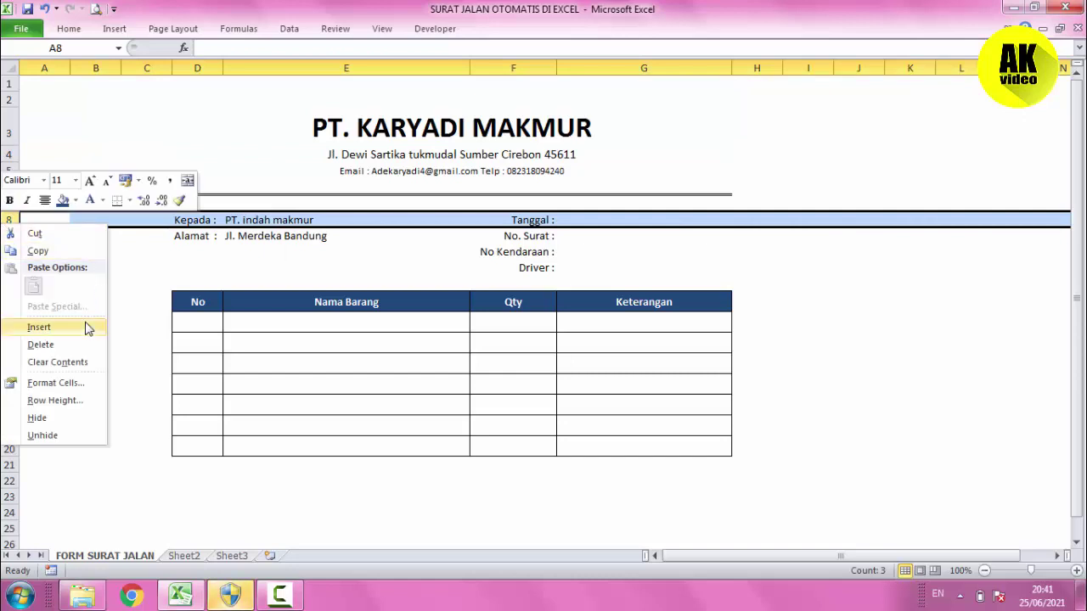
drag(189, 273, 359, 272)
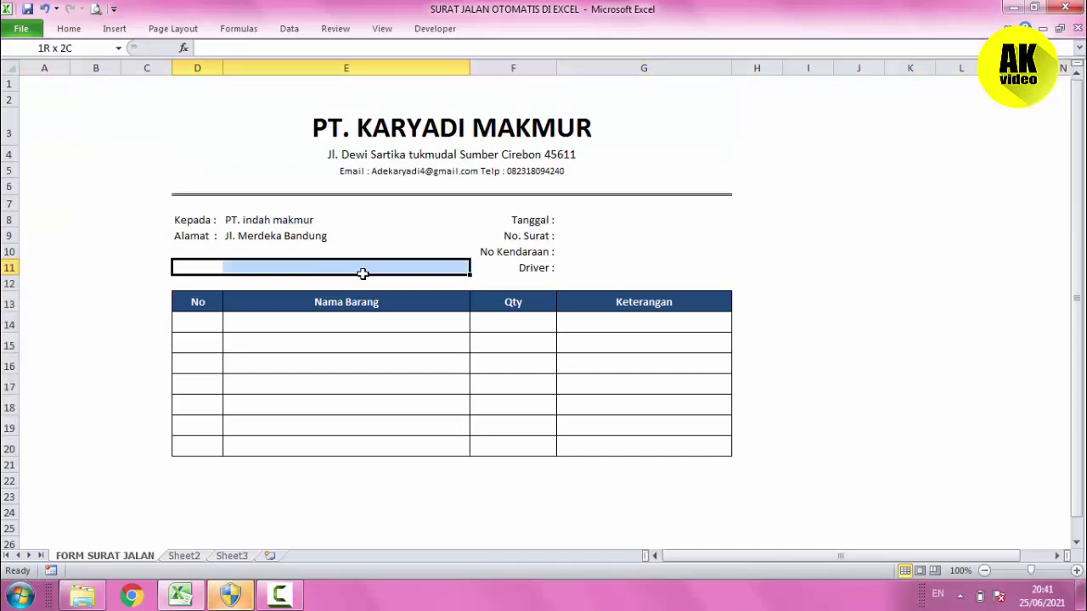
drag(194, 281, 343, 282)
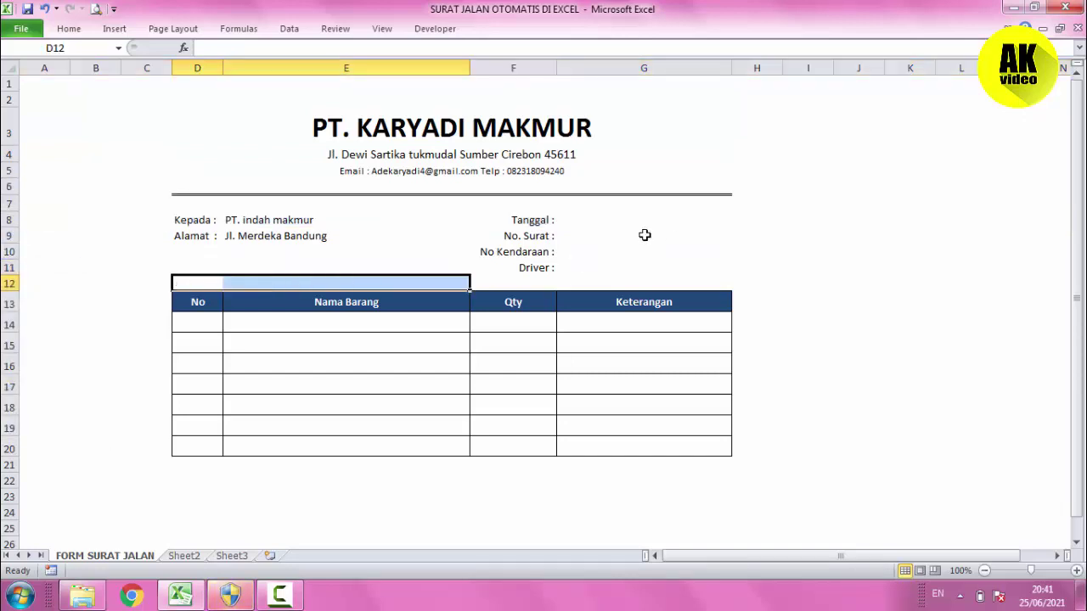
click(549, 225)
click(184, 282)
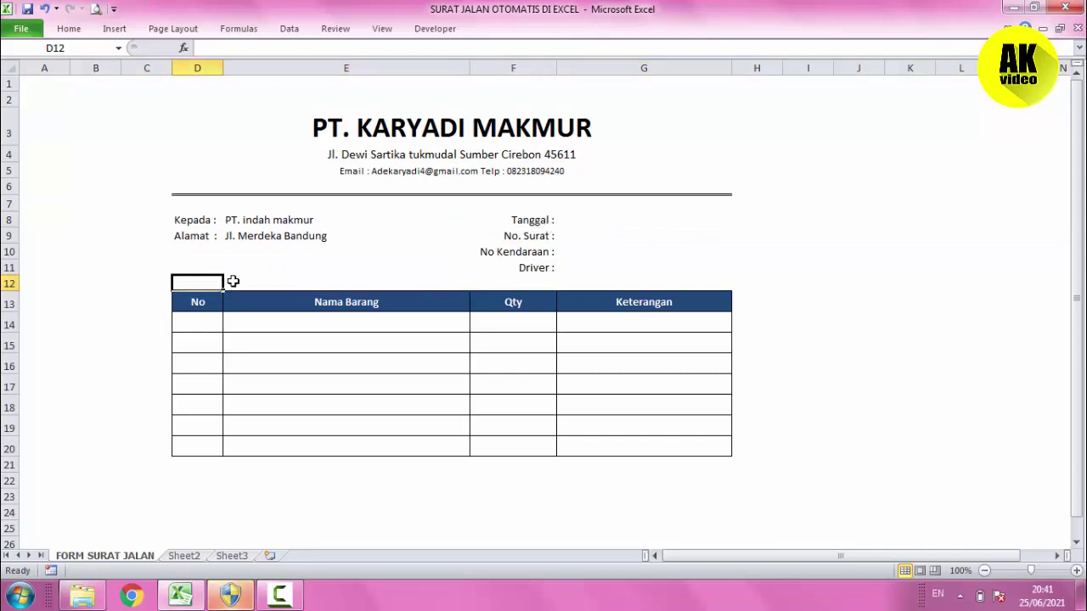
Enter 'SURAT JALAN' in D12, bold at font size 24.
text(S)
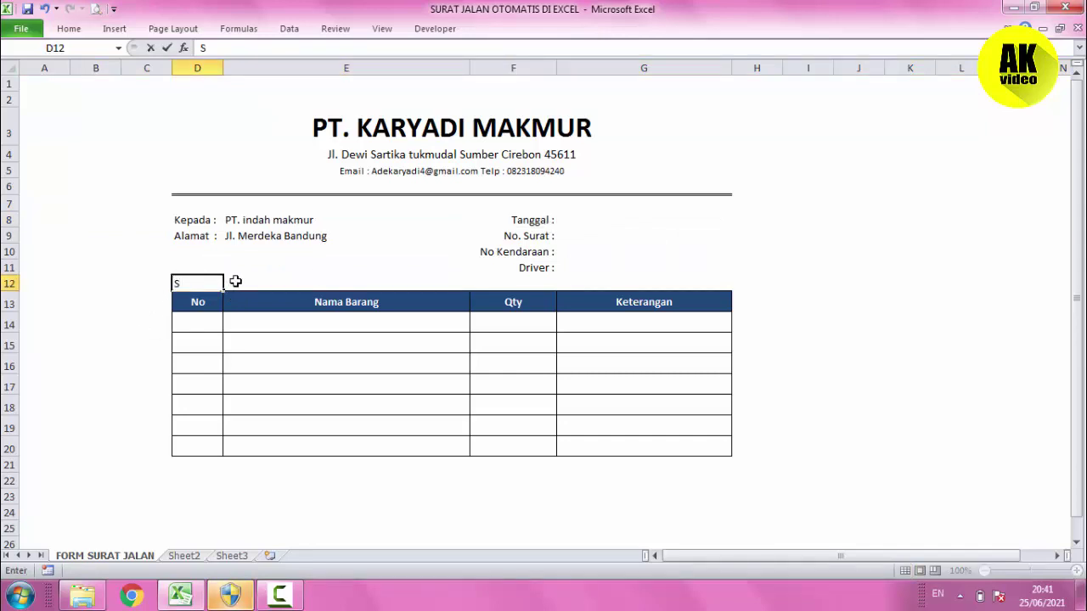
text(URAT JALAN)
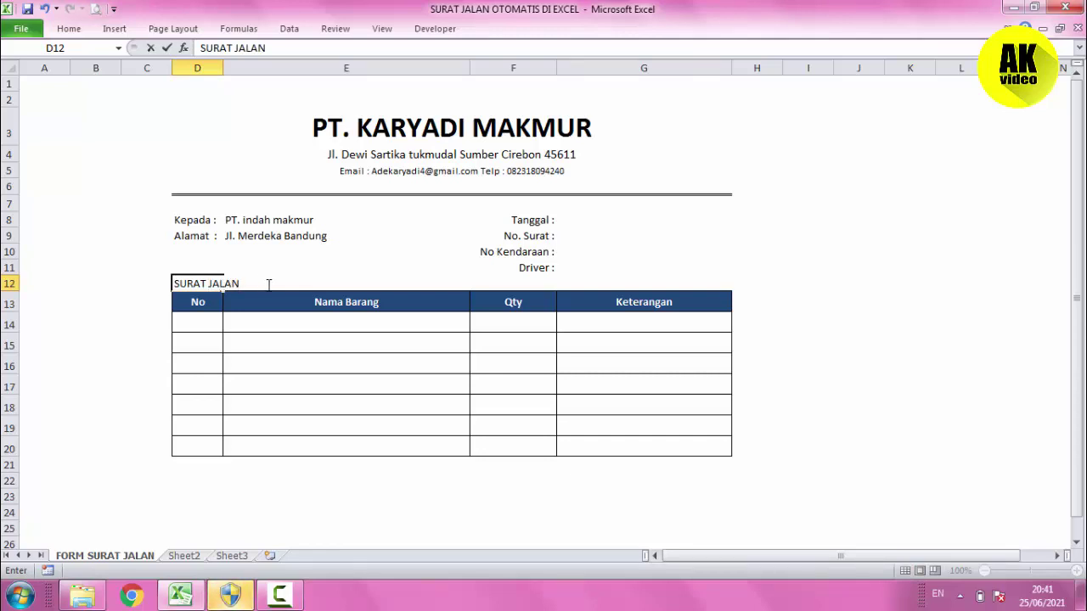
click(265, 321)
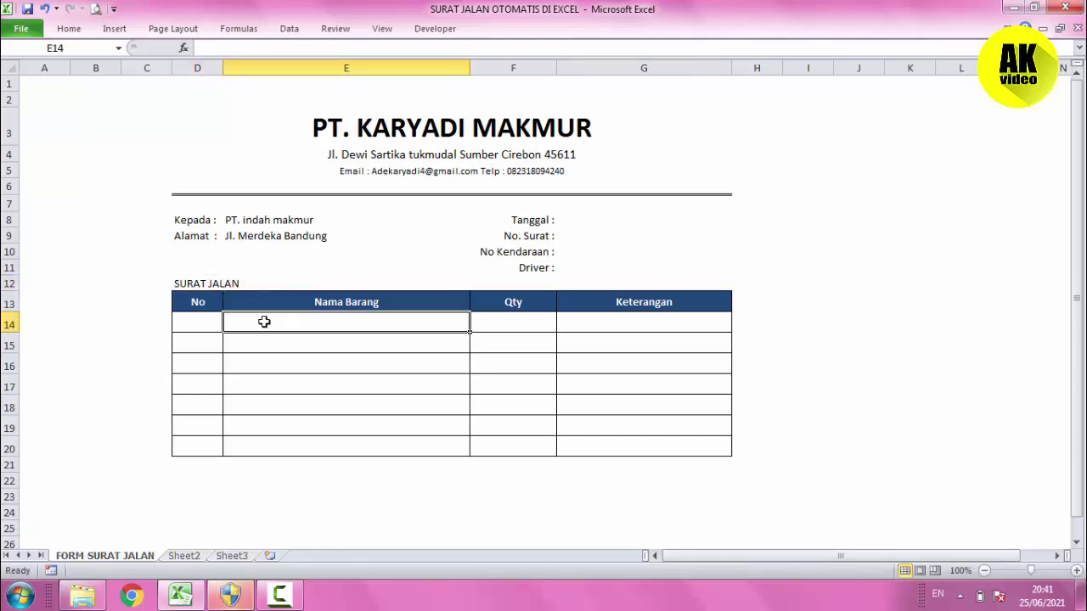
click(207, 286)
key(ctrl+b)
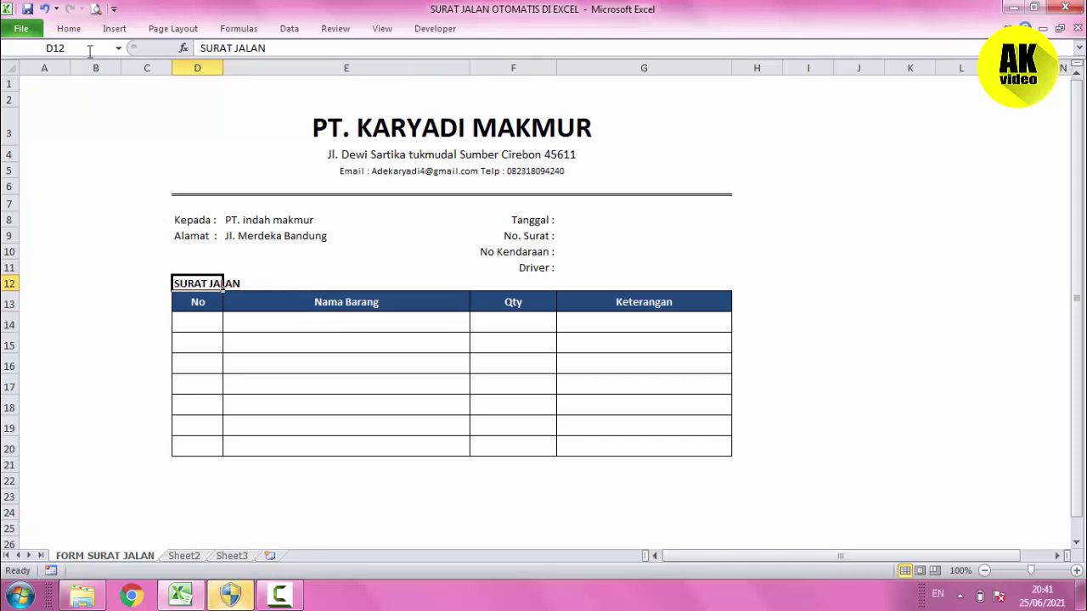
click(69, 28)
click(241, 55)
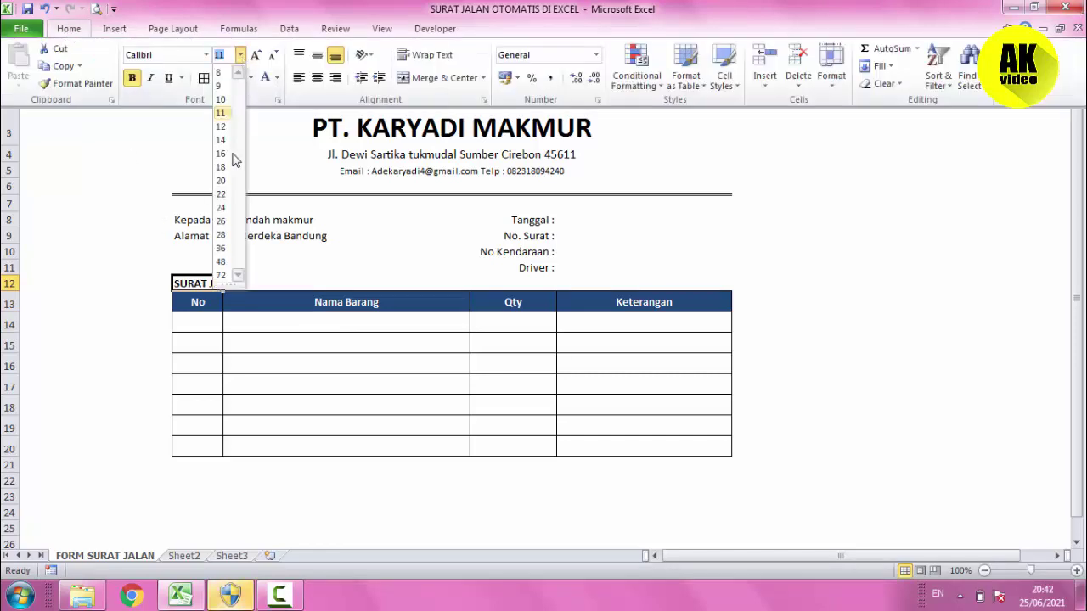
click(221, 208)
click(439, 292)
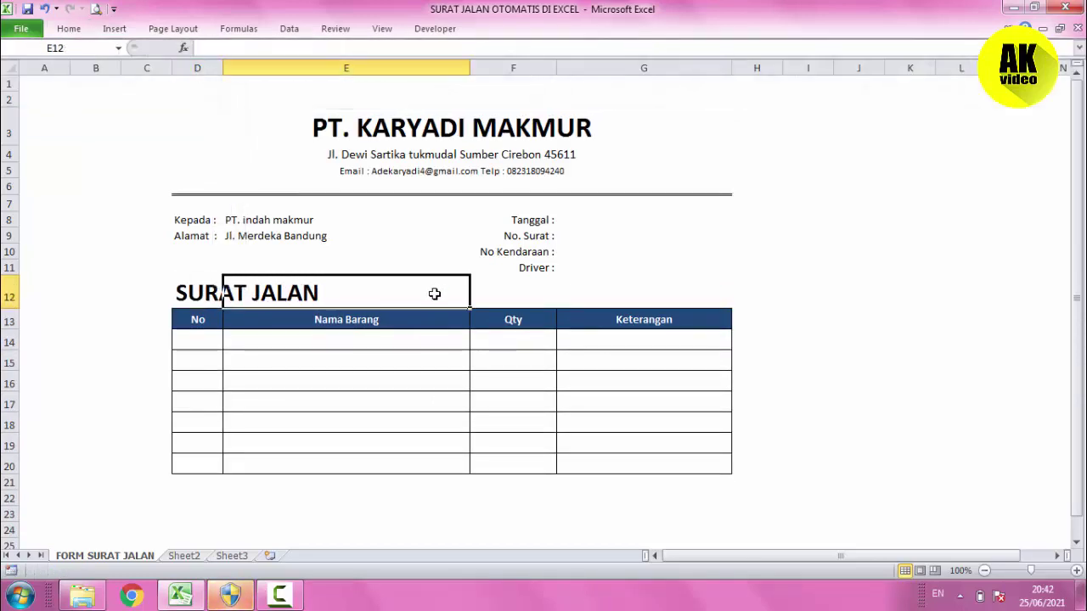
Look over the form and choose a cell below the item table for the signature block.
click(551, 281)
scroll(360, 307, down, 2)
scroll(359, 307, up, 2)
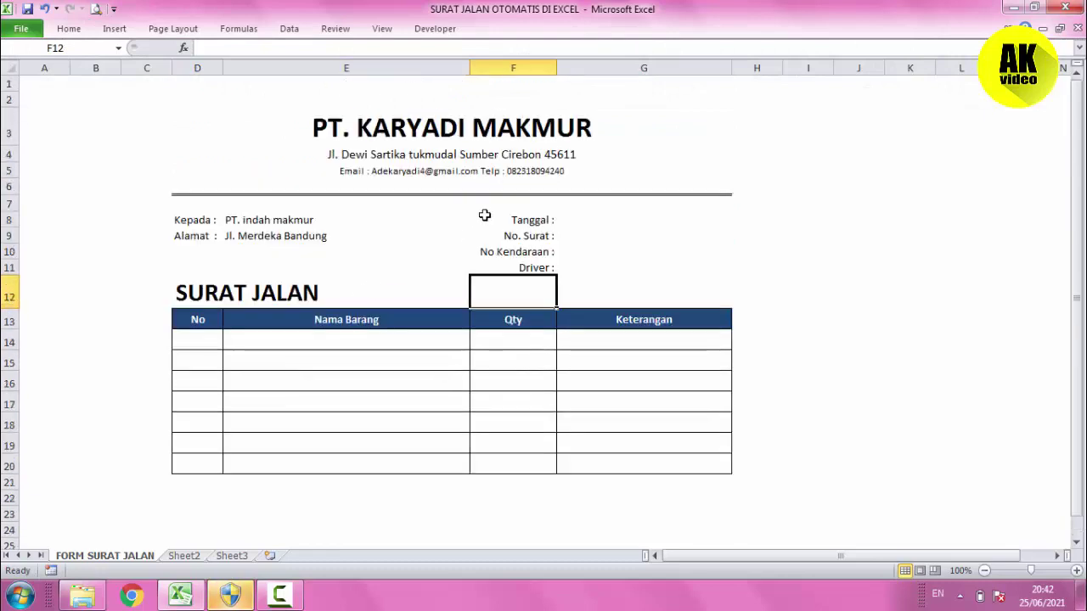
click(351, 128)
click(630, 250)
click(589, 349)
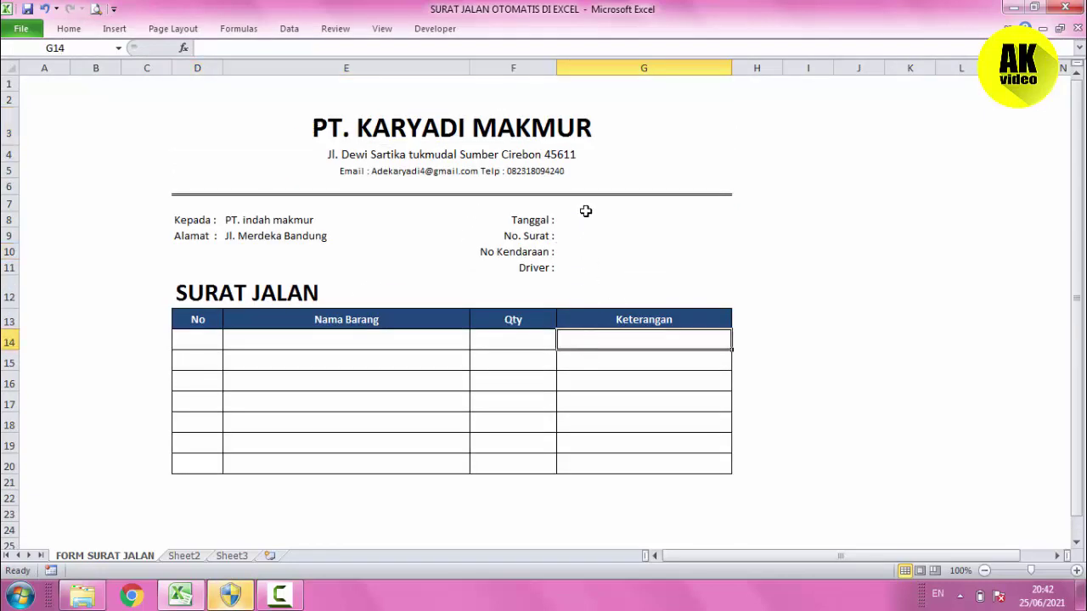
click(586, 211)
click(598, 225)
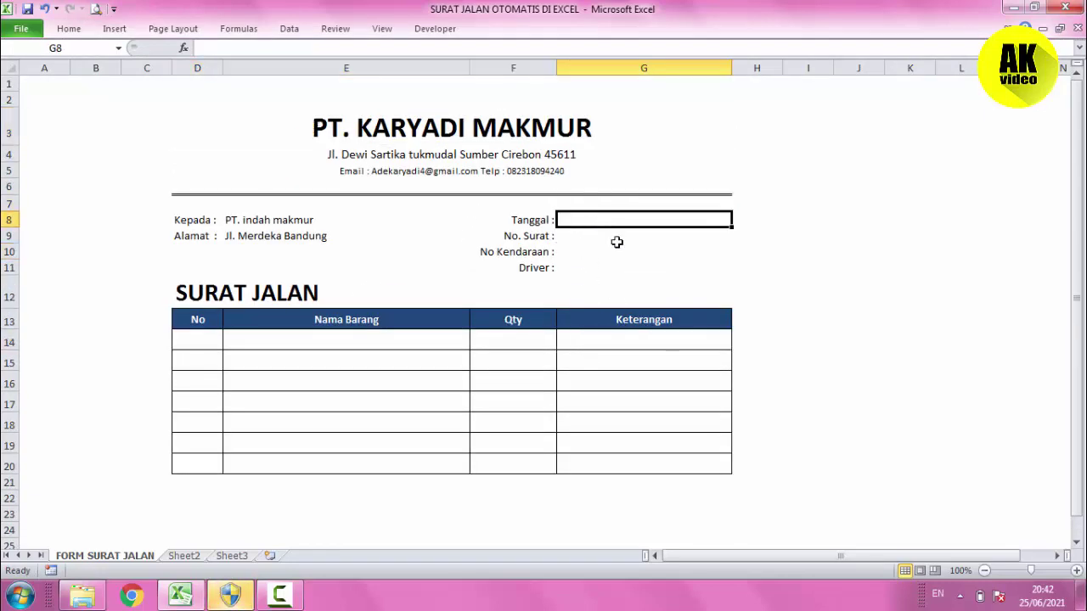
scroll(485, 388, down, 2)
scroll(359, 368, up, 2)
scroll(225, 391, down, 3)
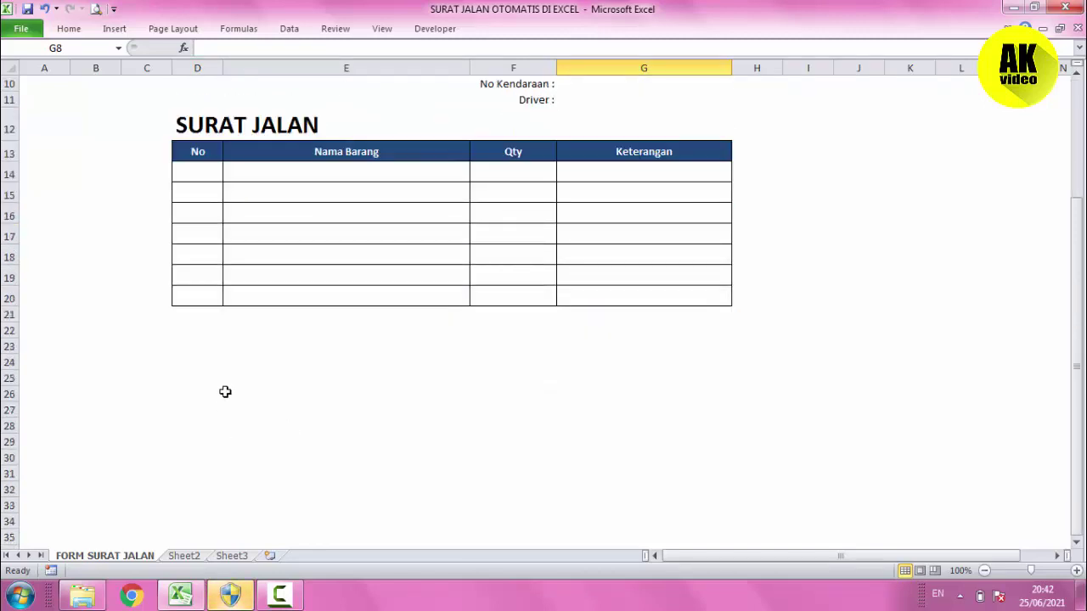
click(226, 343)
click(200, 343)
click(634, 347)
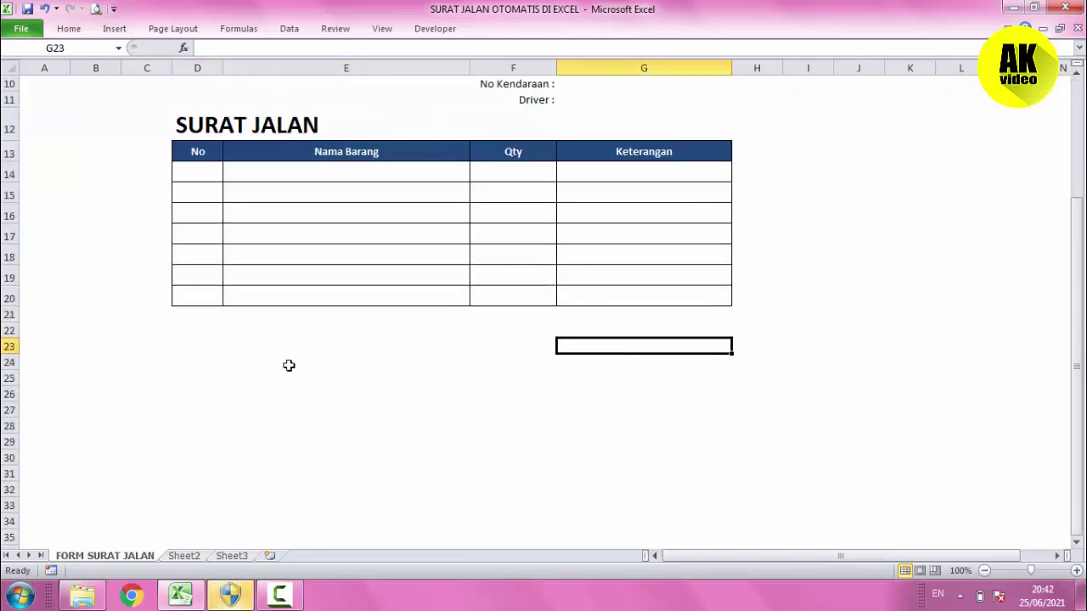
click(288, 365)
click(499, 350)
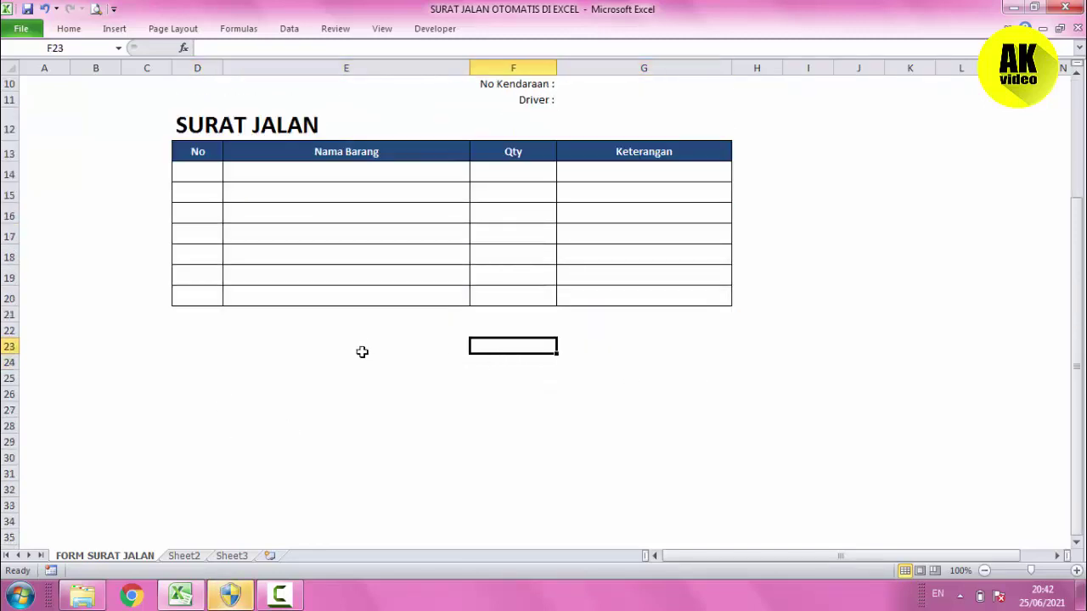
Enter a 'di Buat Oleh' label in cell D23.
click(201, 351)
drag(245, 349, 277, 352)
click(250, 392)
click(206, 349)
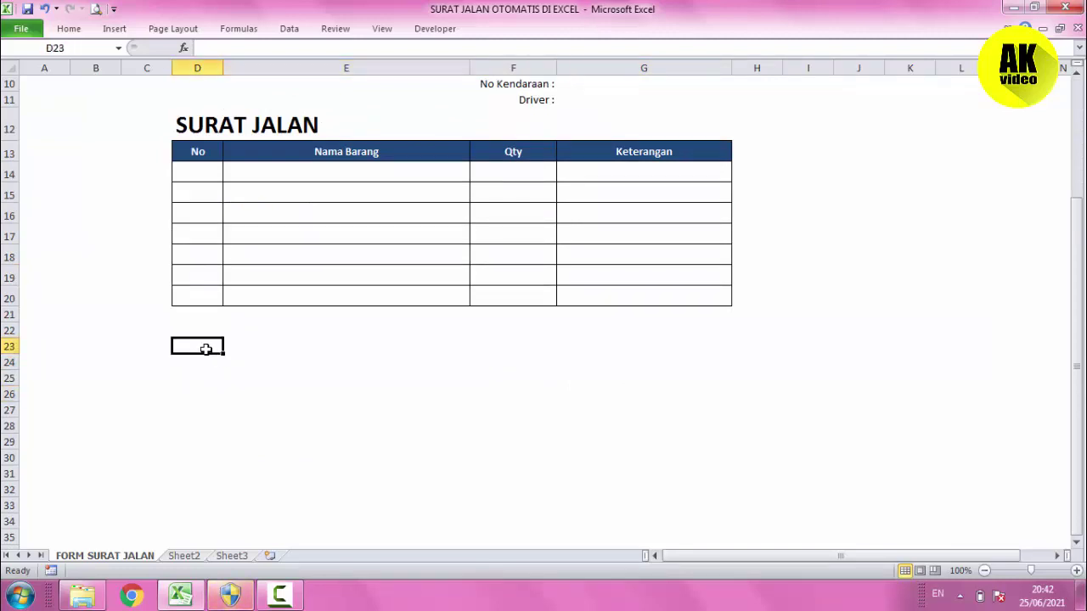
scroll(206, 349, up, 1)
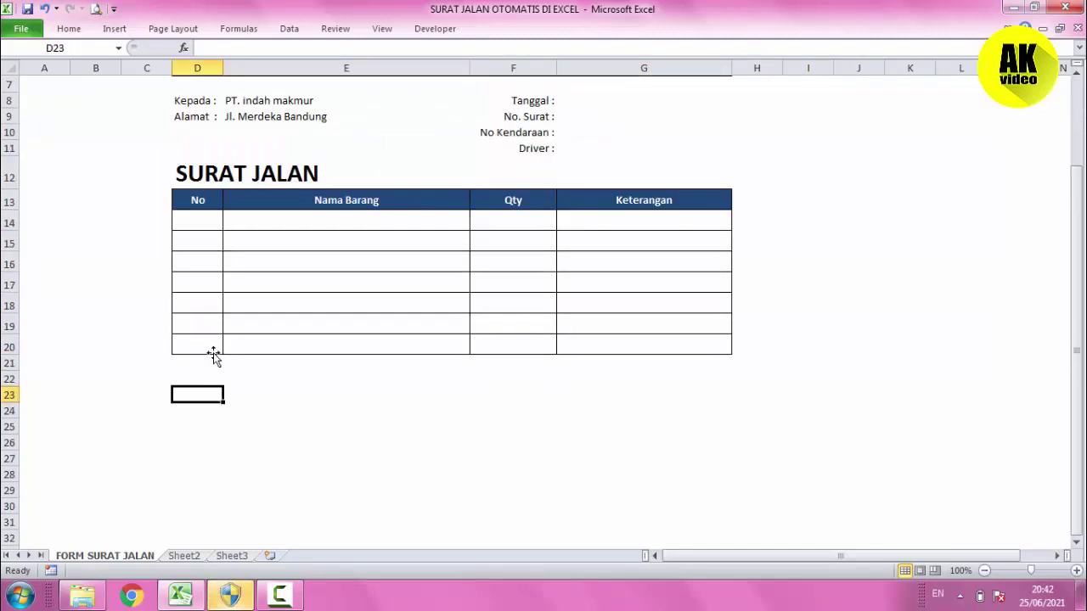
click(262, 401)
click(535, 387)
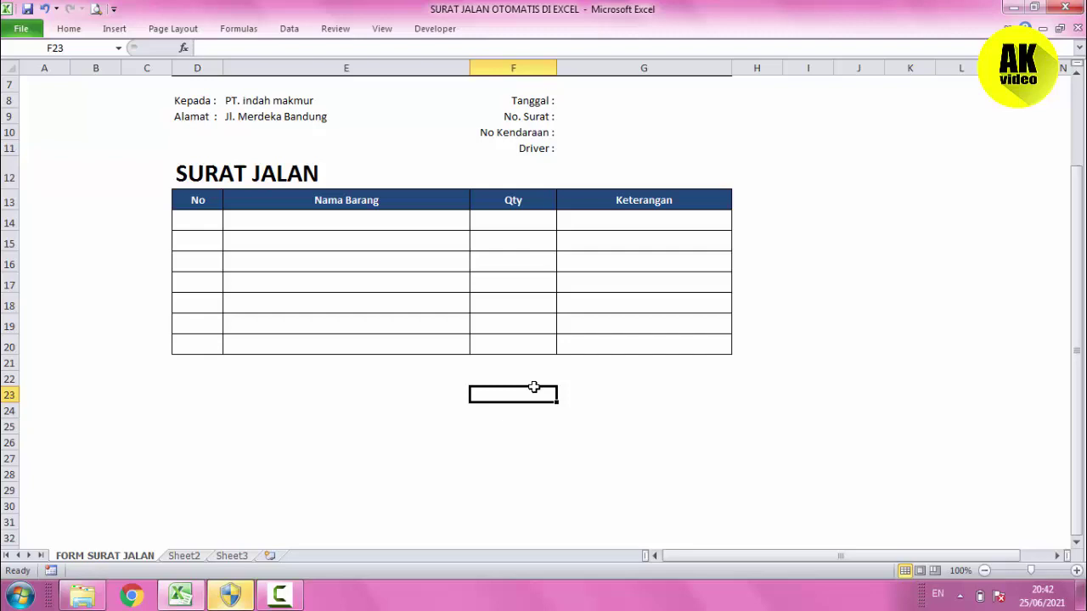
click(232, 389)
click(215, 393)
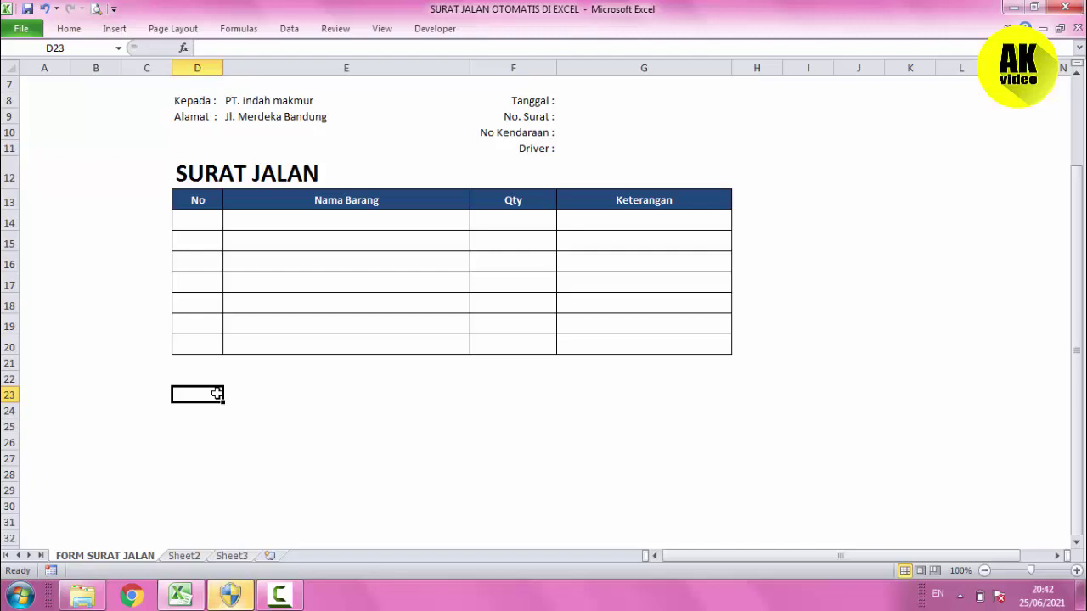
text(dl)
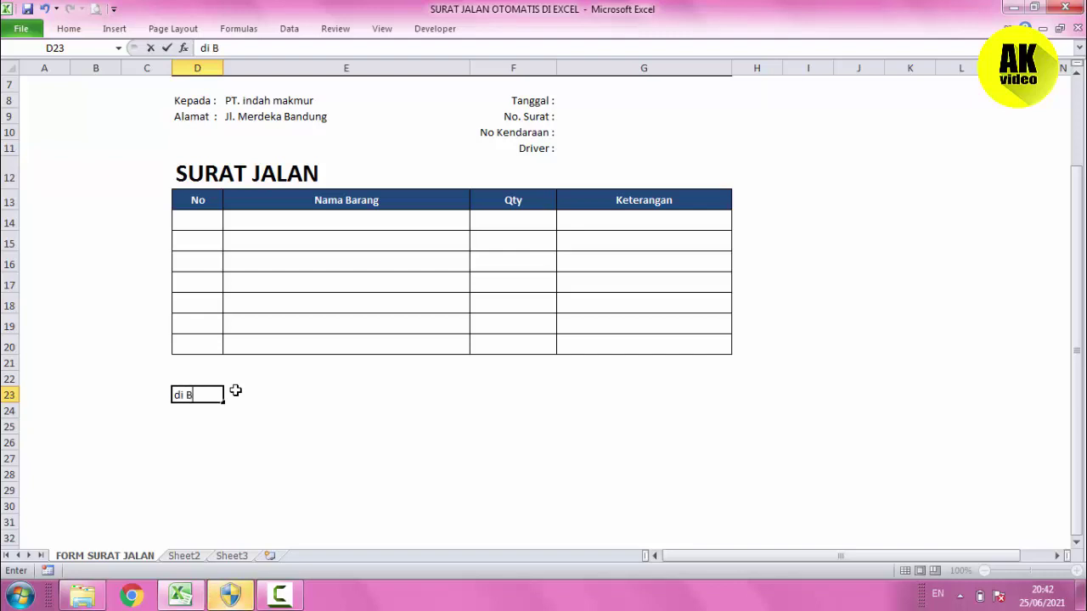
text(leh)
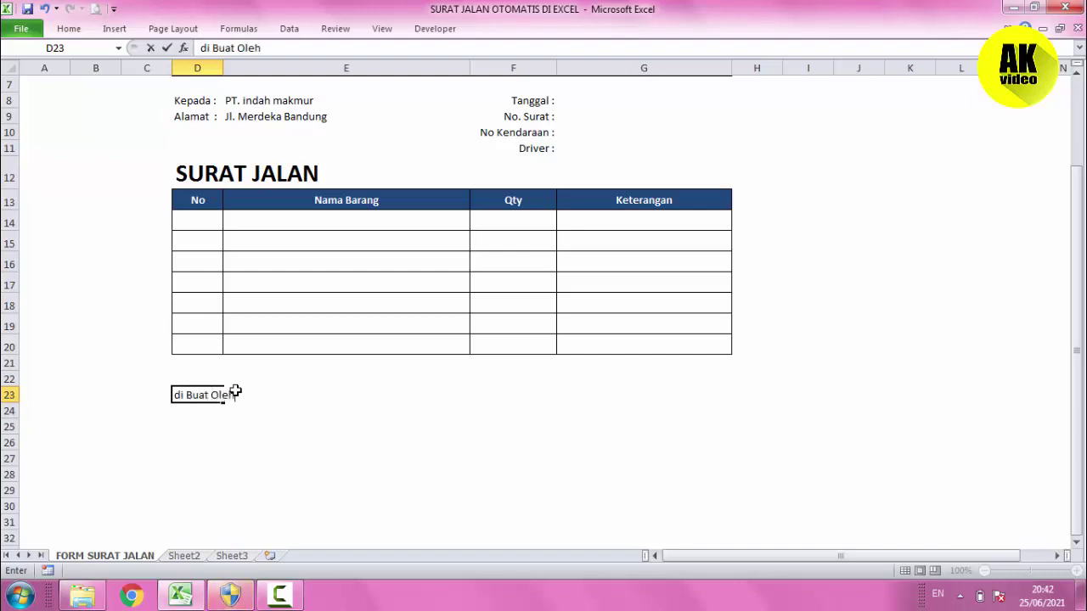
key(Return)
key(Return)
key(Return)
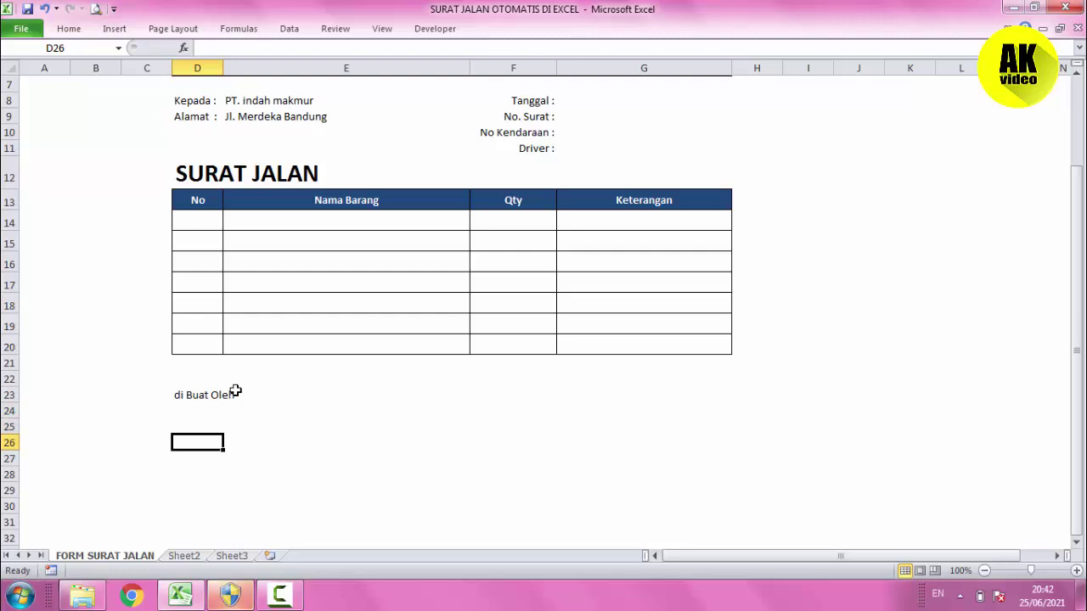
Replace the D23 label with 'Pengirim'.
click(229, 393)
click(205, 395)
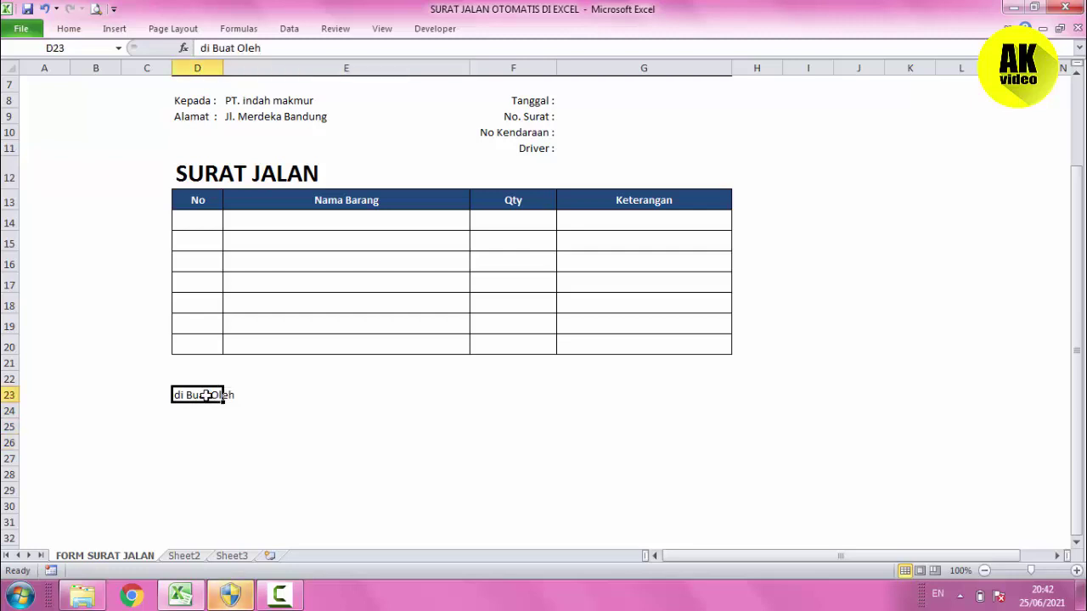
text(Pengirim)
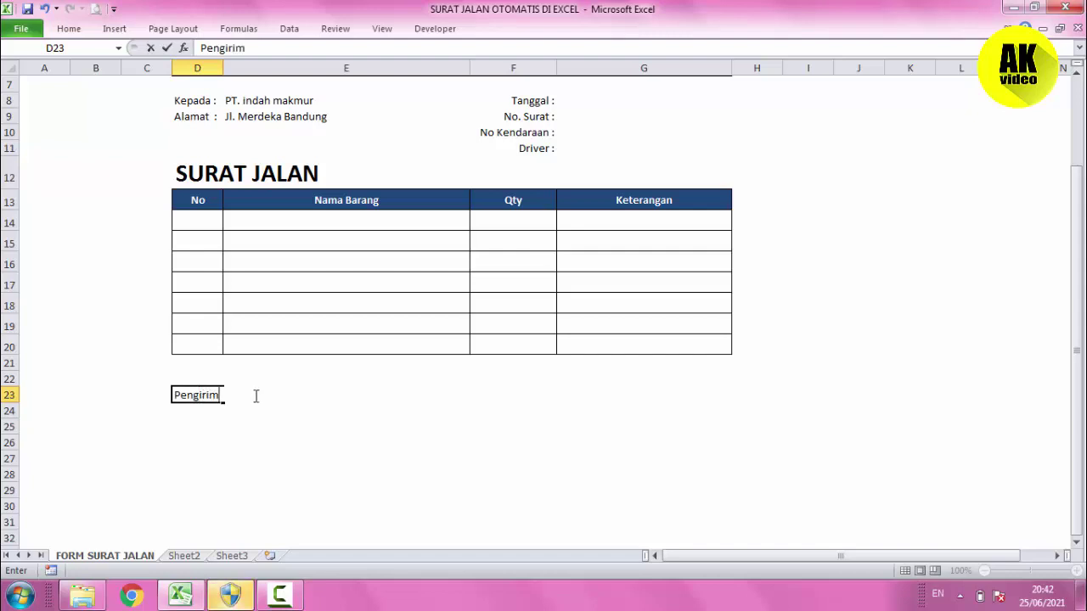
click(216, 442)
Enter the sender's name in parentheses in D27.
click(196, 458)
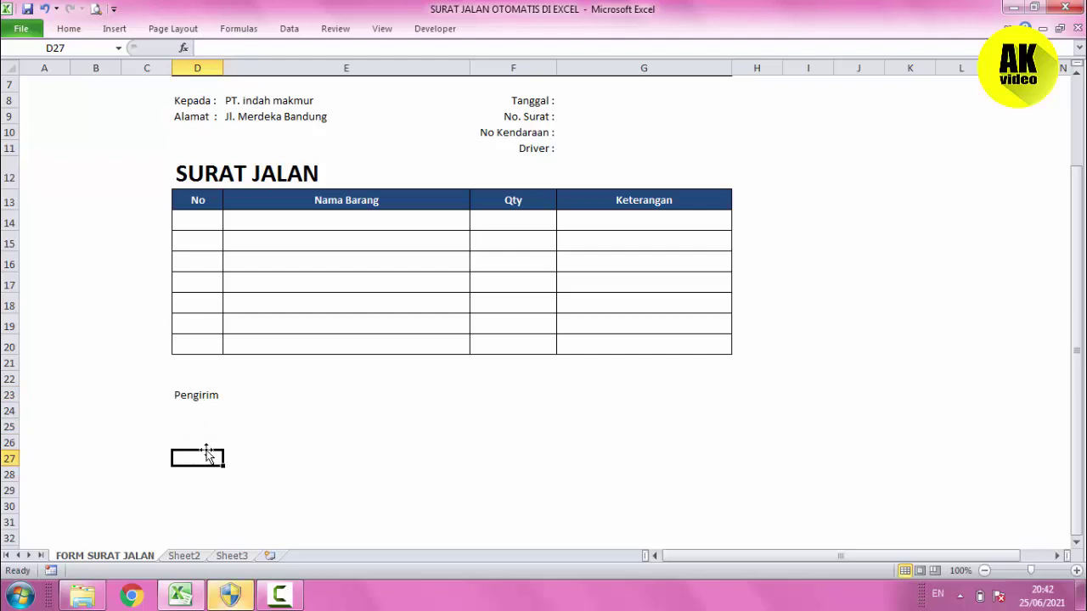
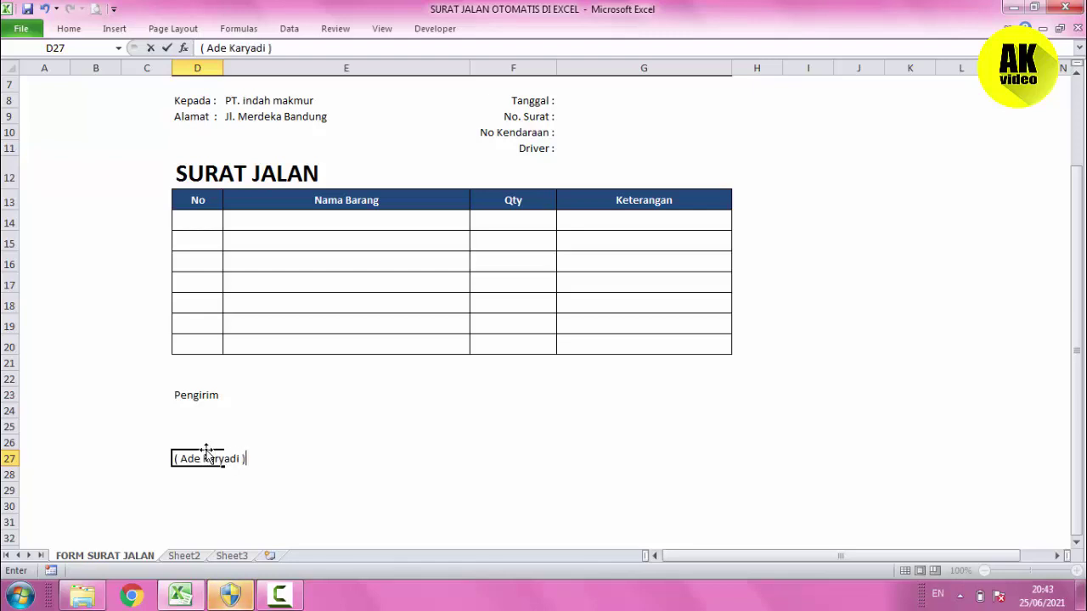
click(373, 422)
click(419, 394)
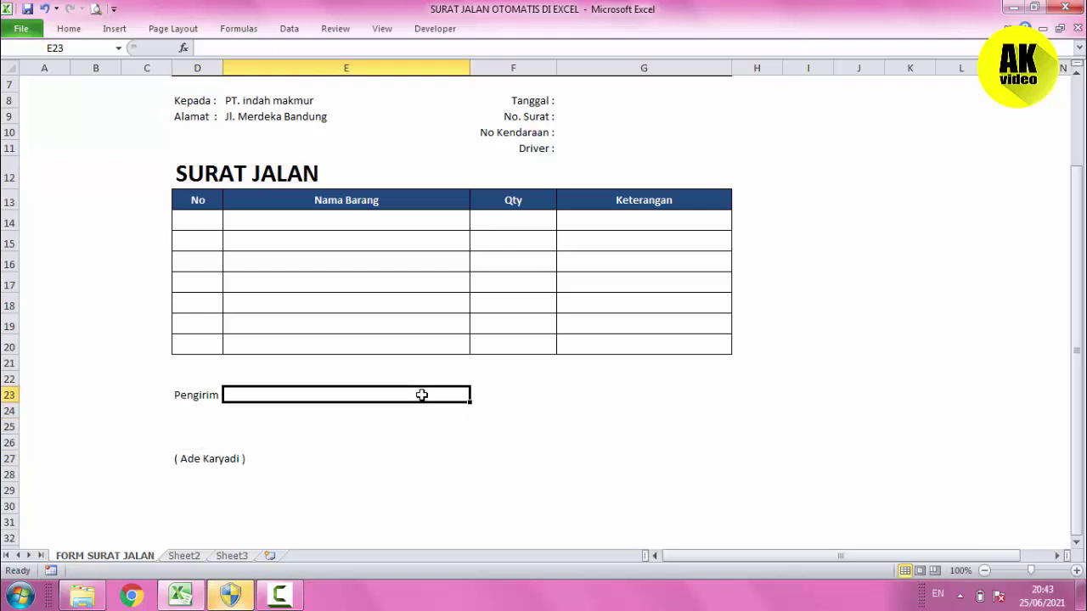
Add the 'Driver' label in cell F23.
click(481, 390)
drag(444, 393, 448, 444)
drag(481, 393, 482, 463)
click(484, 389)
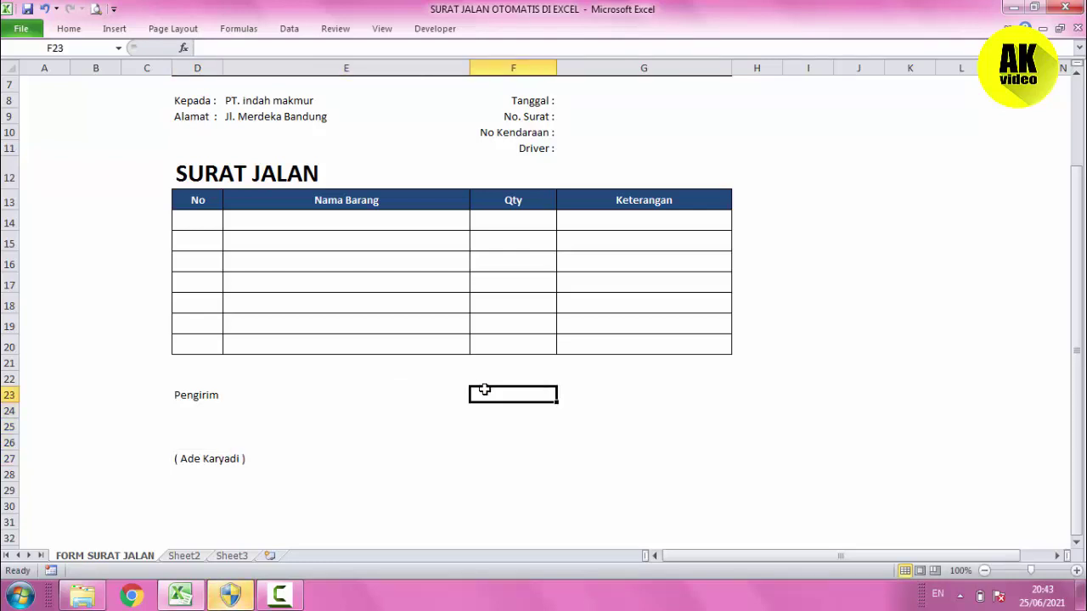
text(Driver)
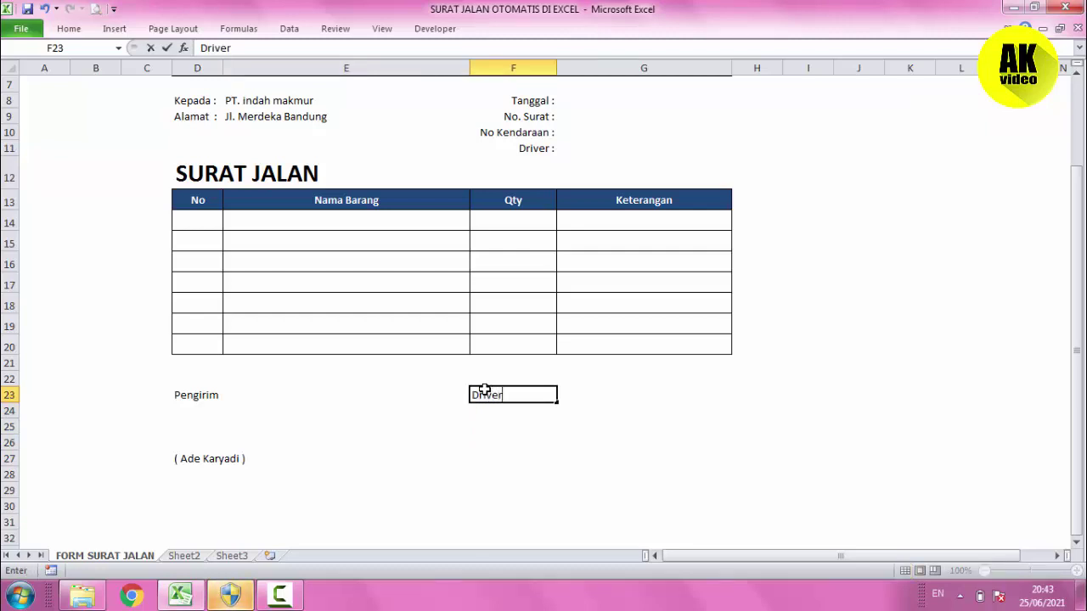
key(Return)
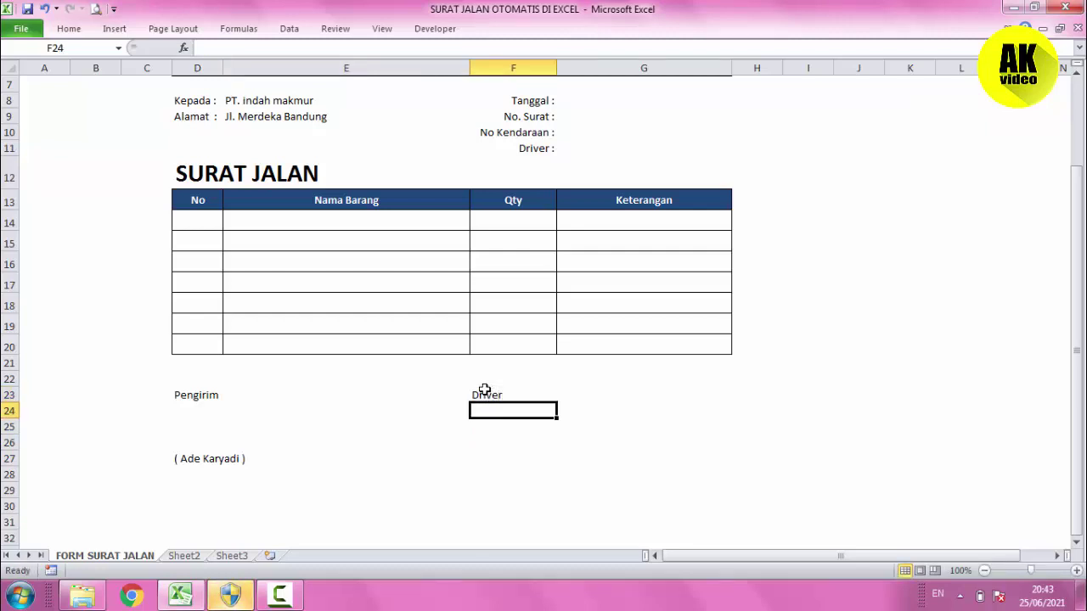
key(Down)
key(Down)
key(Down)
Copy the bracketed name from D27 into F27 under Driver.
click(231, 459)
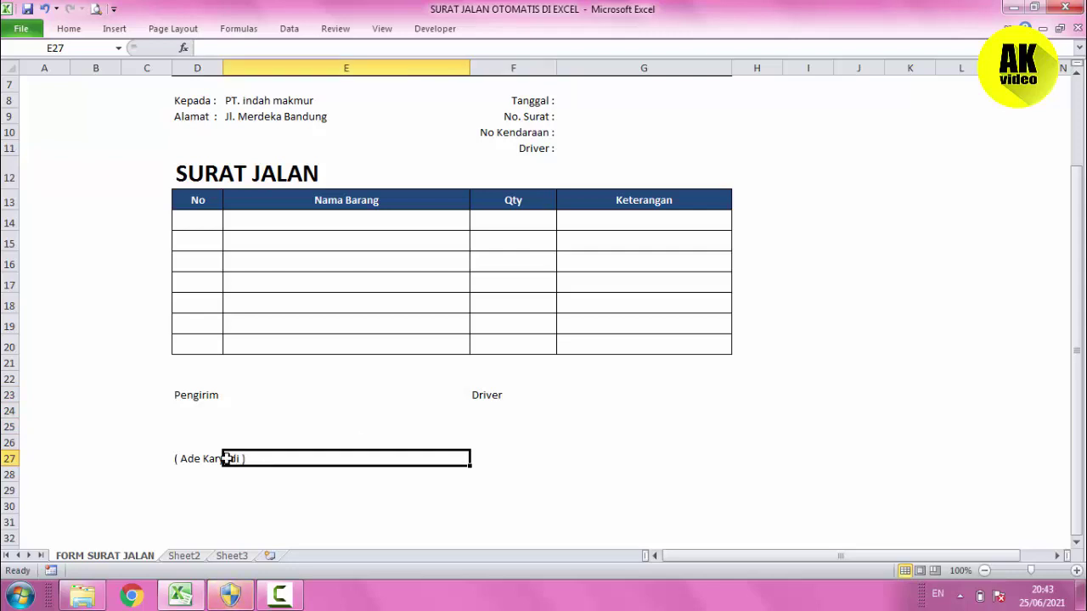
click(188, 459)
key(ctrl+c)
click(473, 460)
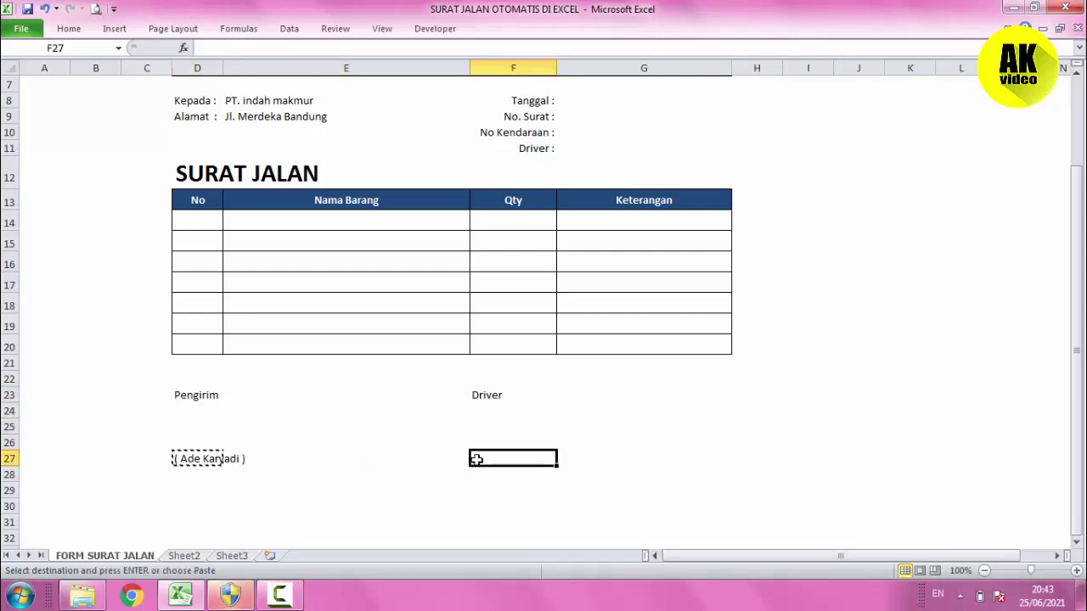
key(ctrl+v)
Center the Driver block F23:F27.
click(526, 429)
drag(492, 393, 498, 461)
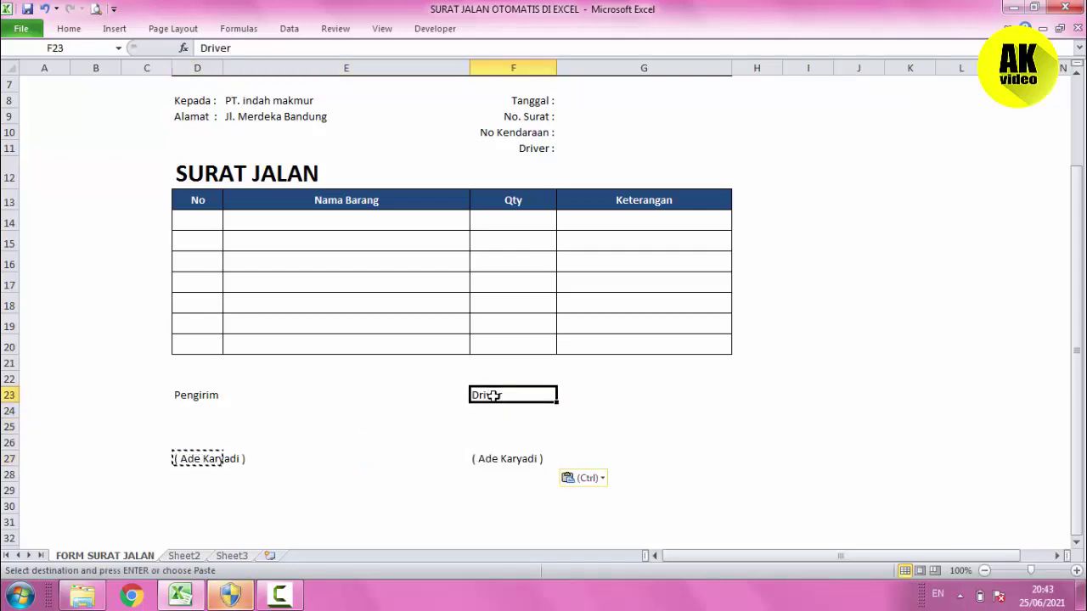
click(70, 29)
click(316, 79)
Narrow column E to about 35 width.
click(635, 397)
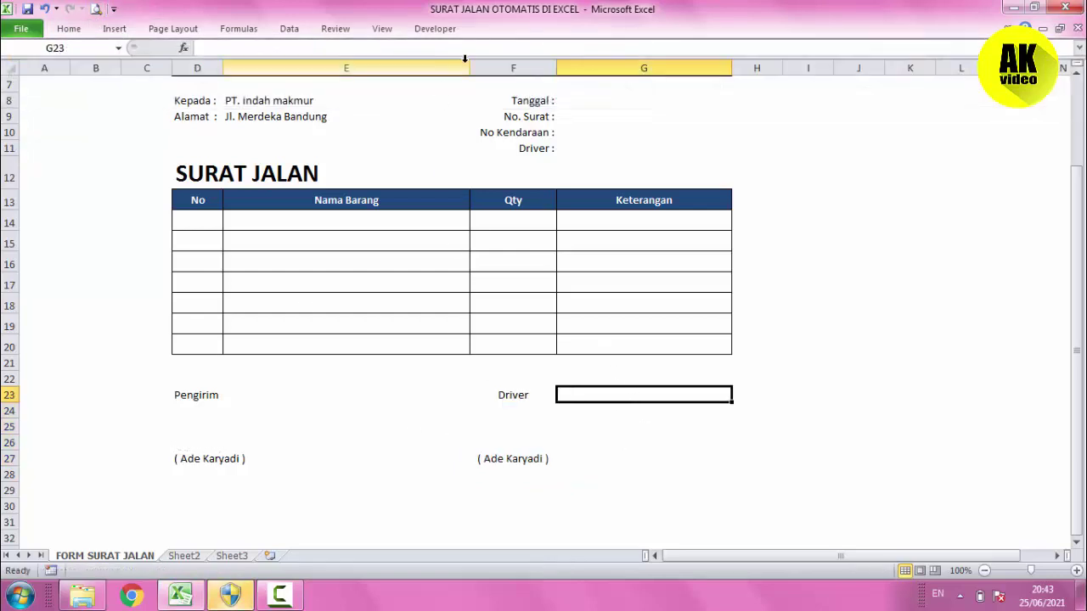
drag(470, 67, 406, 64)
click(548, 330)
scroll(450, 368, up, 2)
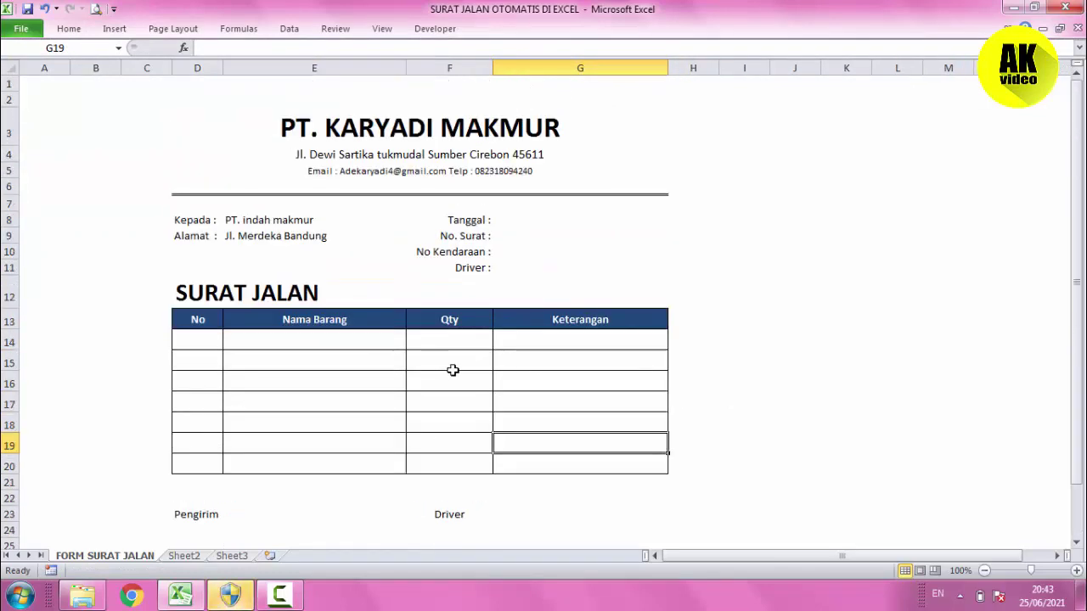
scroll(567, 346, down, 3)
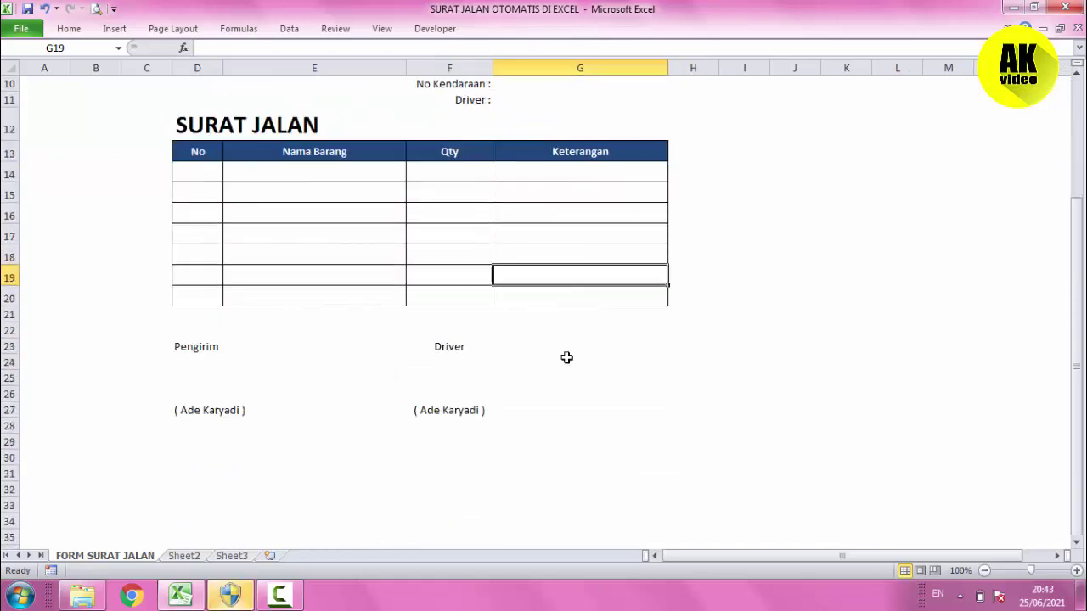
Add the 'Penerima' label in cell G23.
click(542, 348)
click(382, 351)
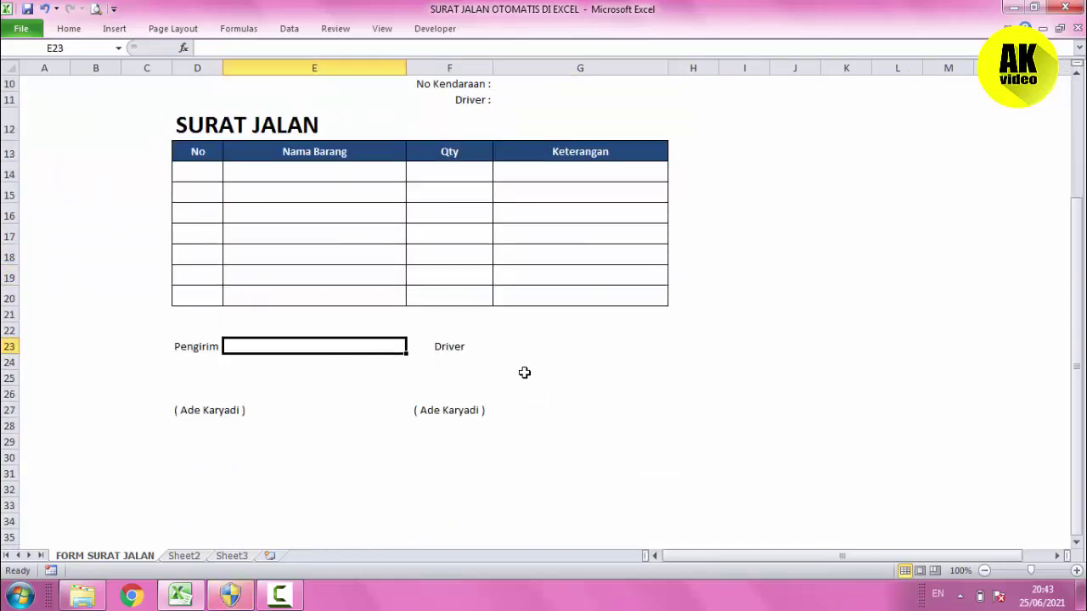
drag(532, 346, 543, 401)
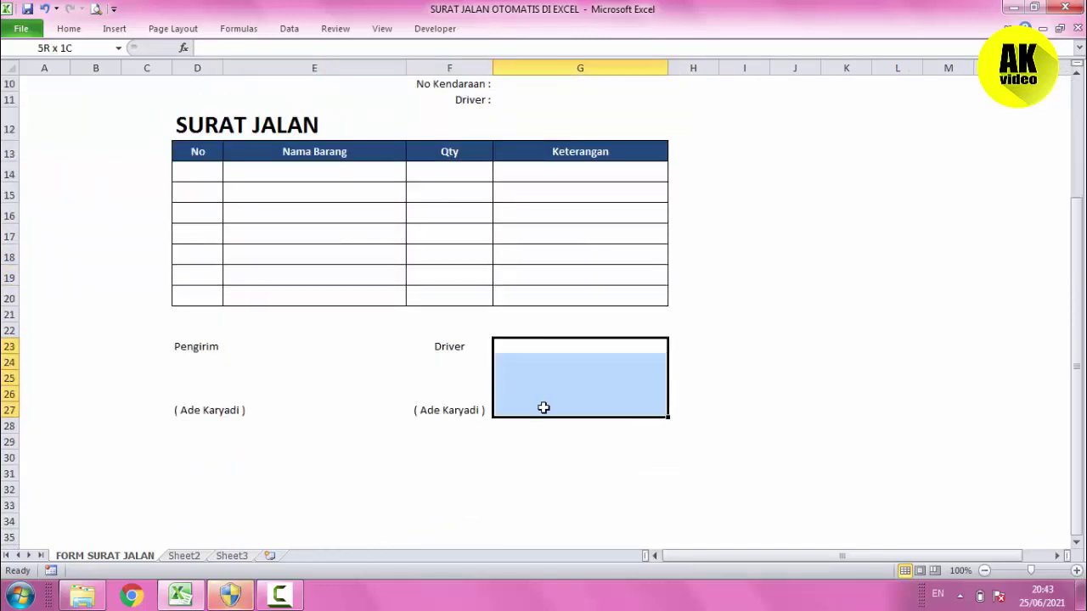
click(540, 347)
text(p)
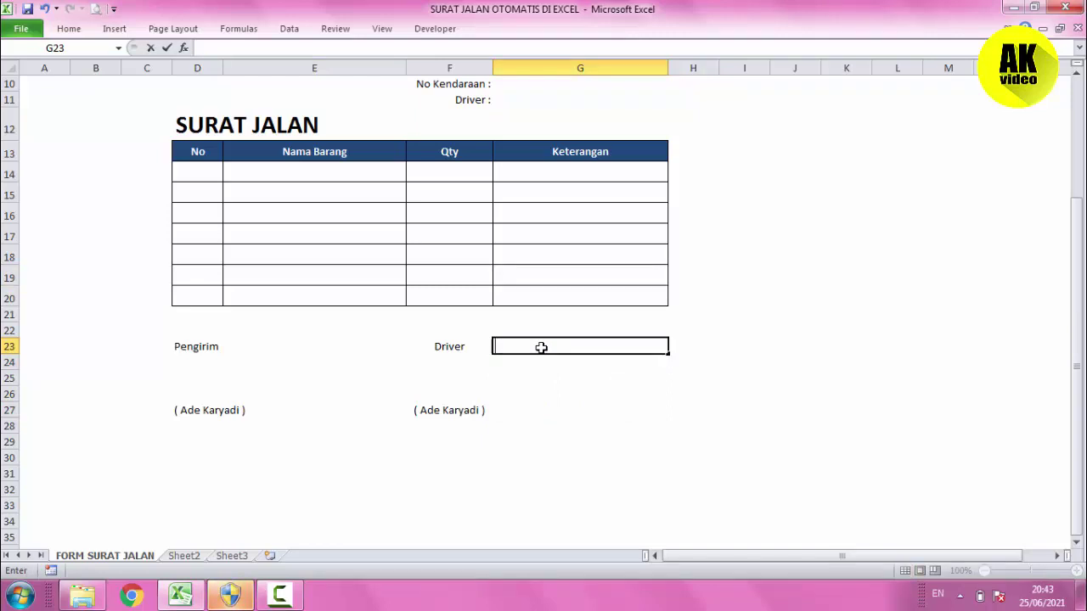
text(eri)
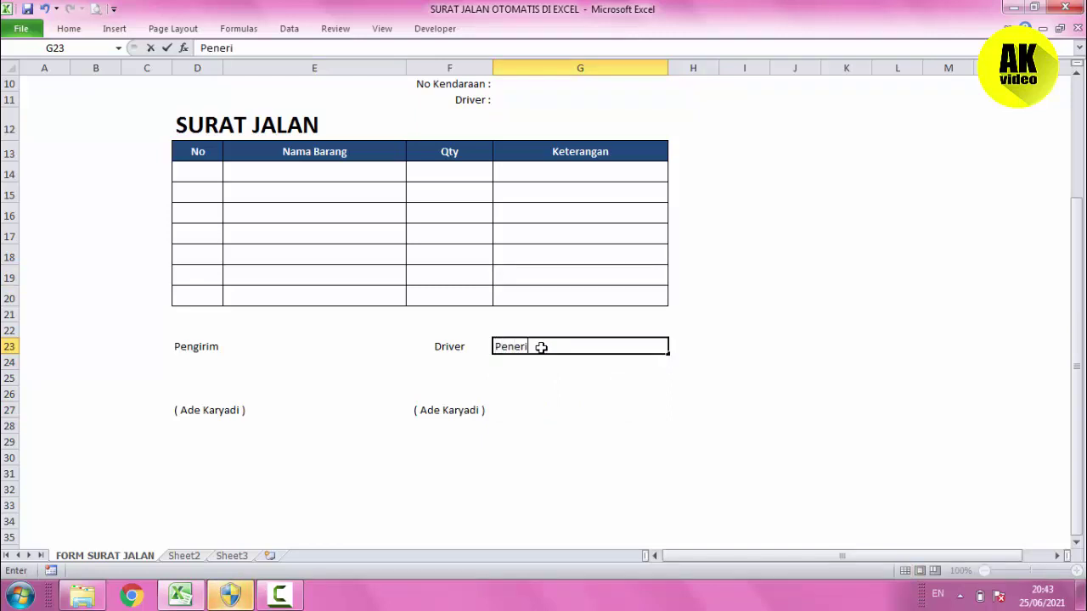
key(Return)
key(Return)
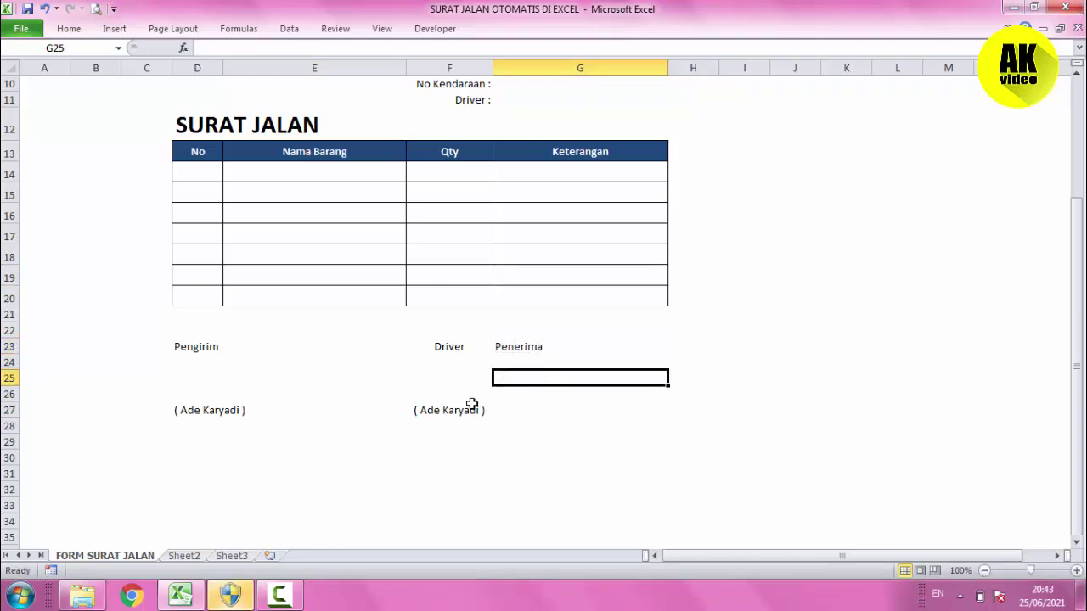
Copy the Driver's bracketed name line into G27 under Penerima.
click(488, 410)
key(ctrl+c)
click(586, 411)
key(ctrl+v)
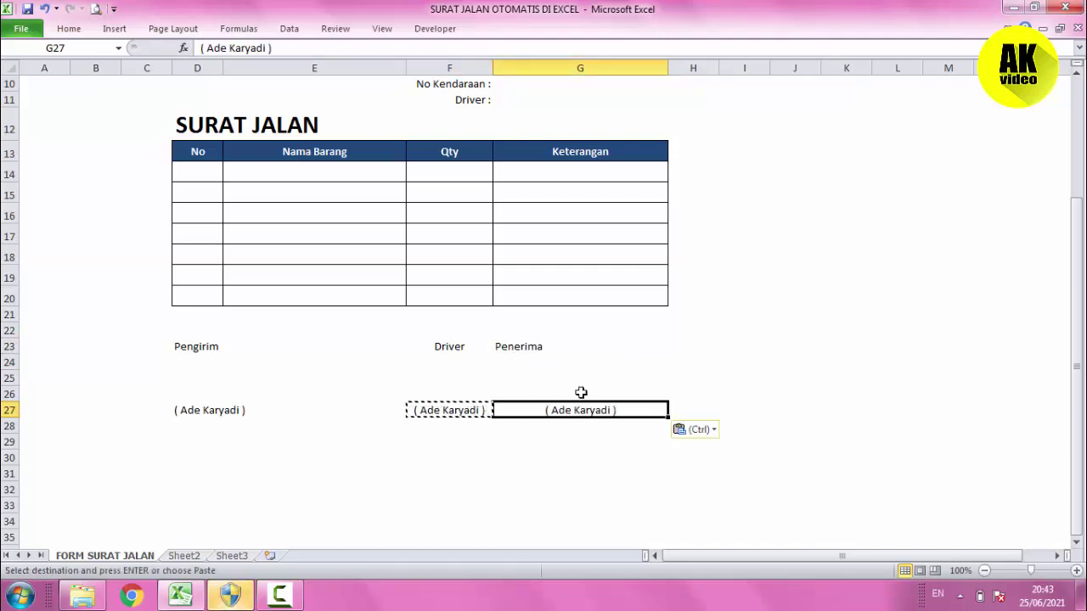
key(Up)
key(Up)
key(Up)
Center the Penerima heading in G23.
shift+click(563, 404)
click(568, 415)
click(548, 360)
click(546, 347)
click(69, 28)
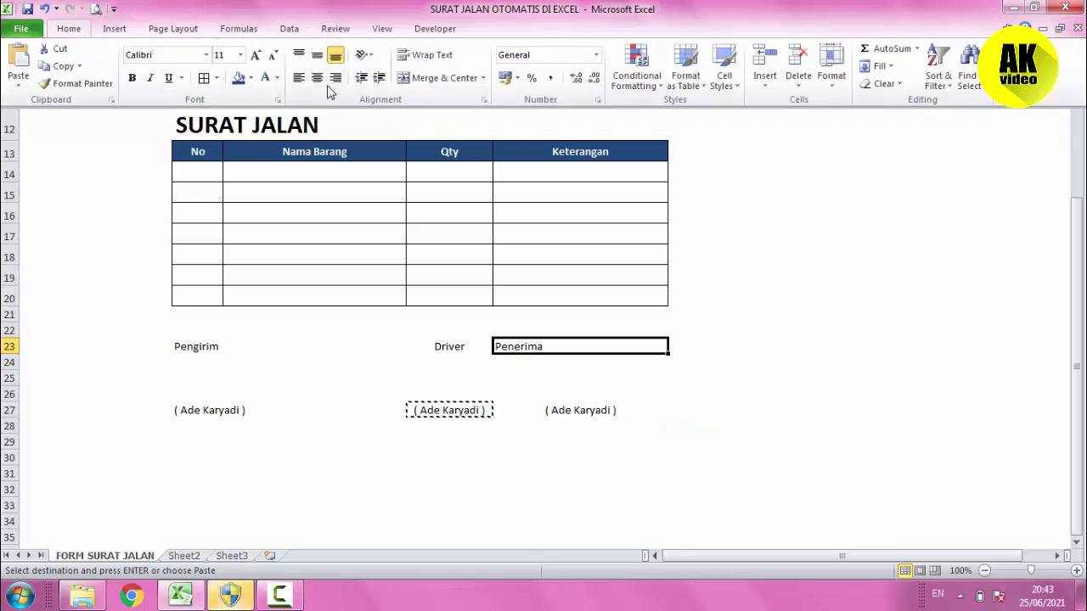
click(317, 77)
Replace the name in G27 with a dotted blank line inside the brackets.
click(587, 413)
double_click(586, 410)
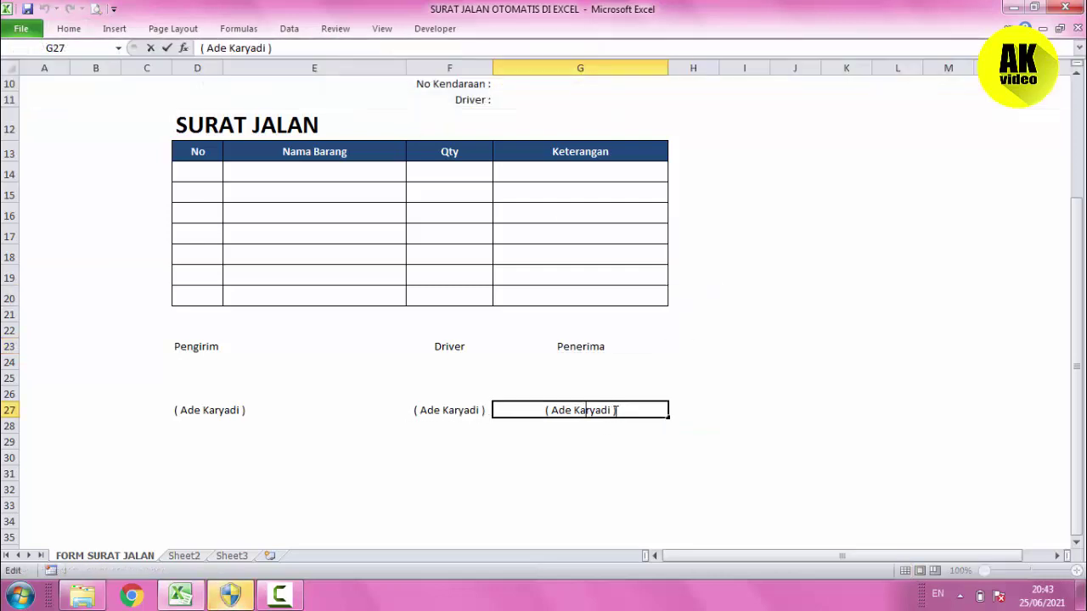
drag(613, 410, 554, 410)
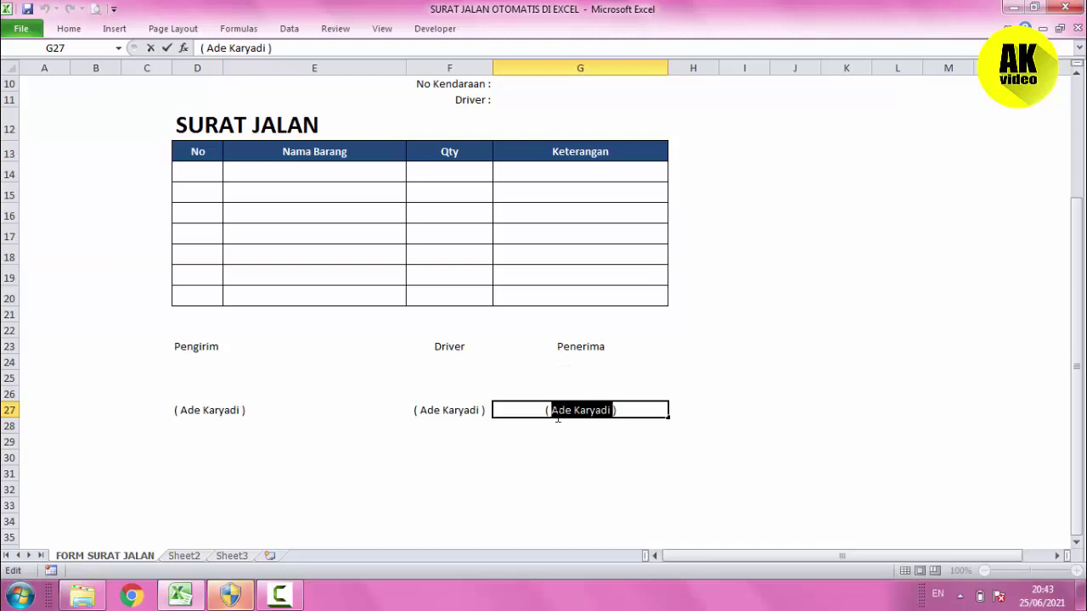
text(...................)
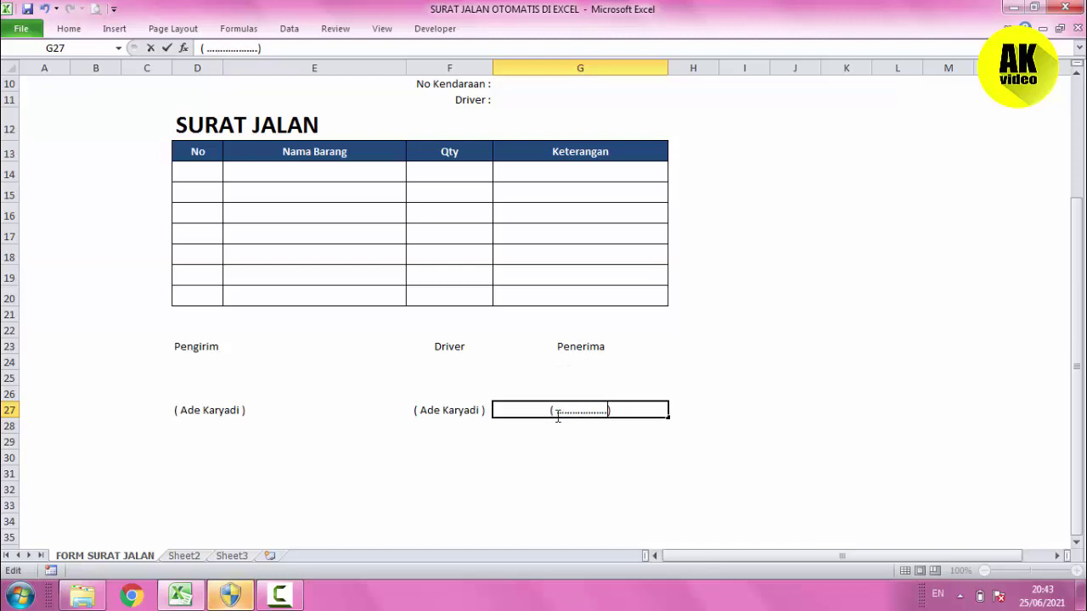
text(..................)
click(635, 457)
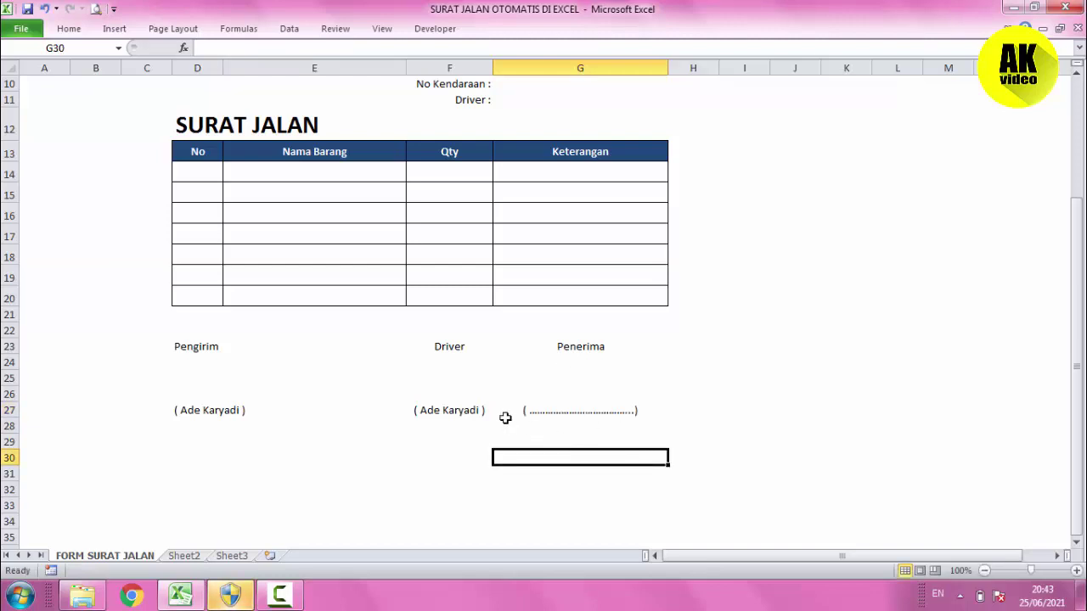
Delete the first name from the Driver's name in F27, leaving the surname.
click(458, 411)
double_click(459, 410)
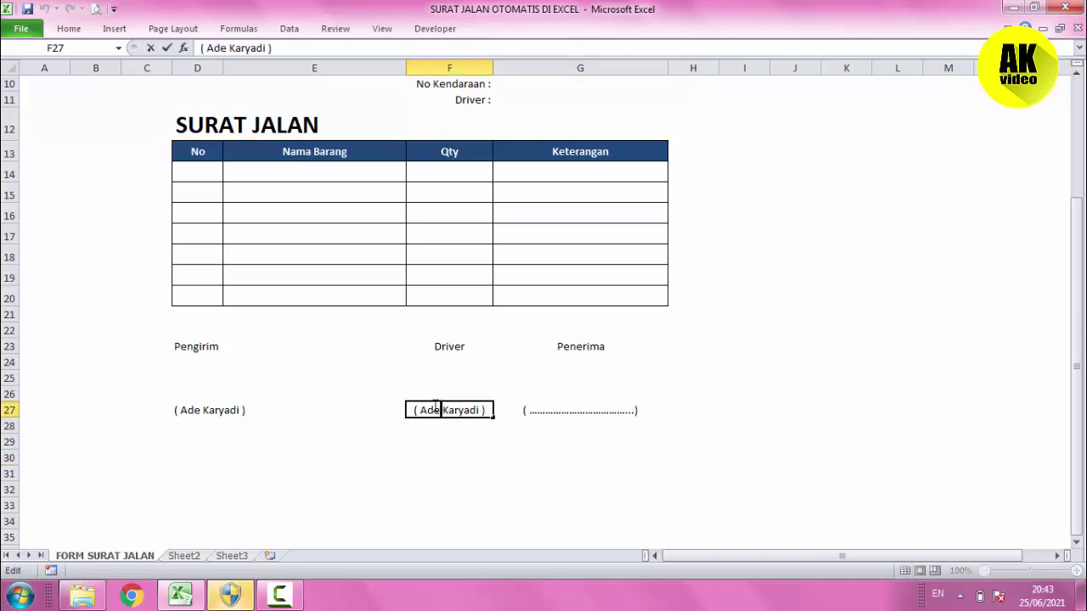
drag(442, 410, 416, 410)
key(Delete)
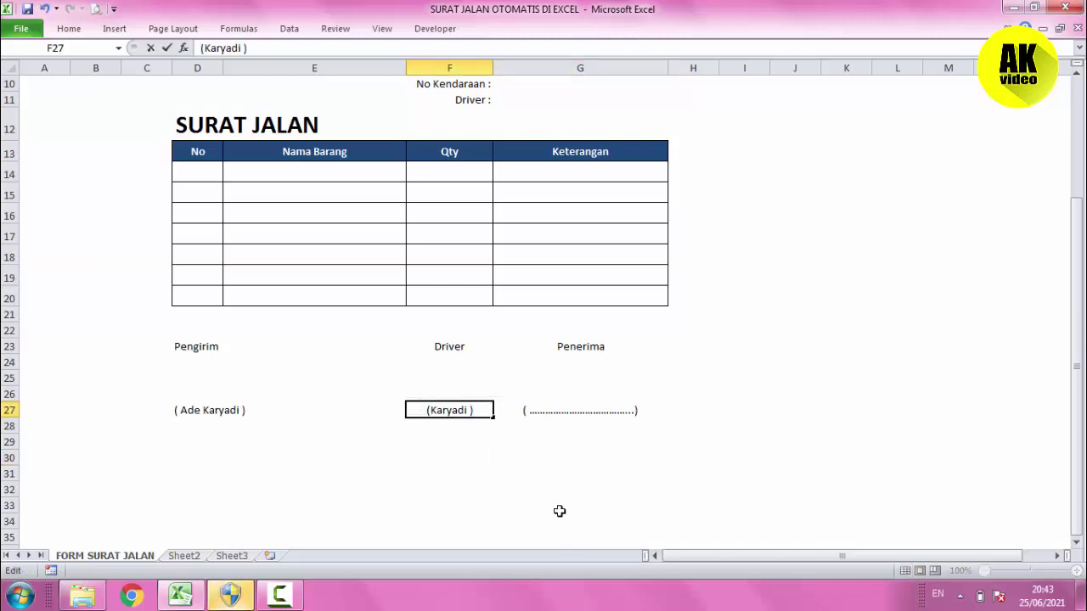
click(521, 442)
scroll(526, 441, up, 3)
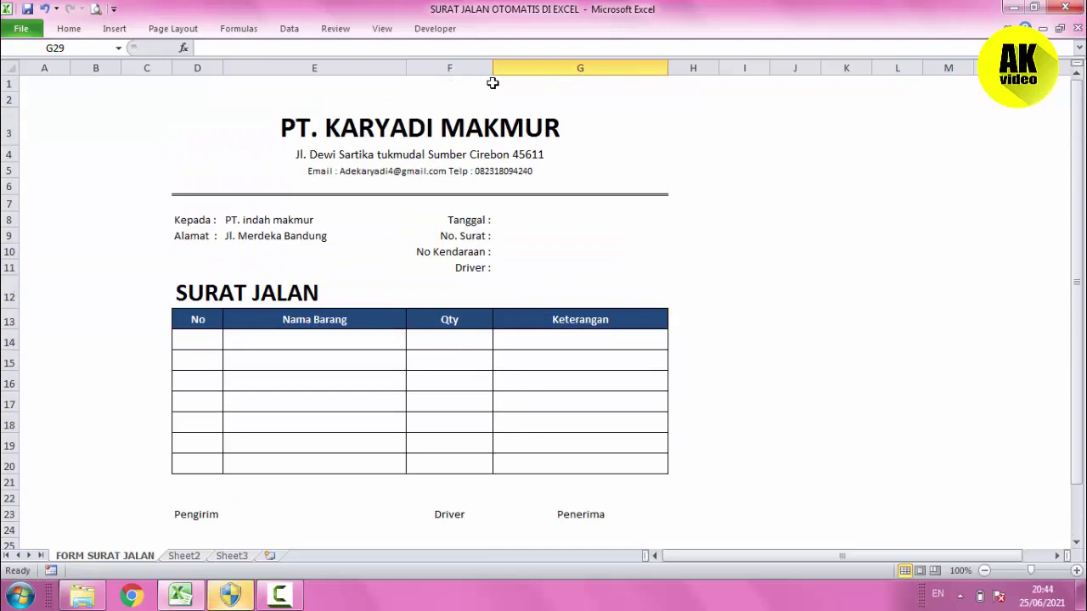
Widen column F, narrow column G and widen column E.
drag(493, 68, 524, 68)
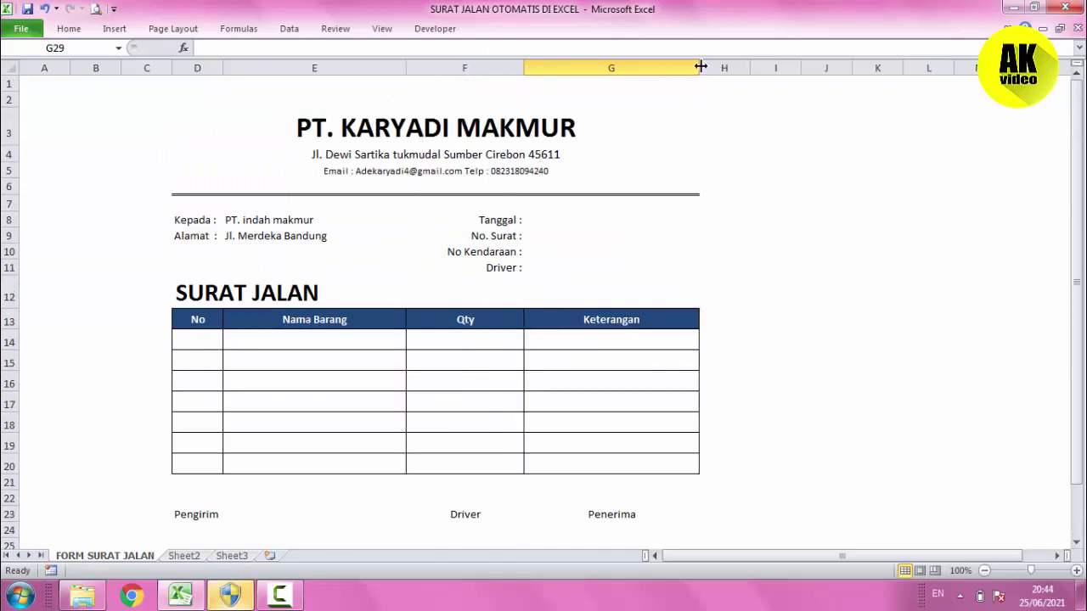
drag(699, 68, 658, 67)
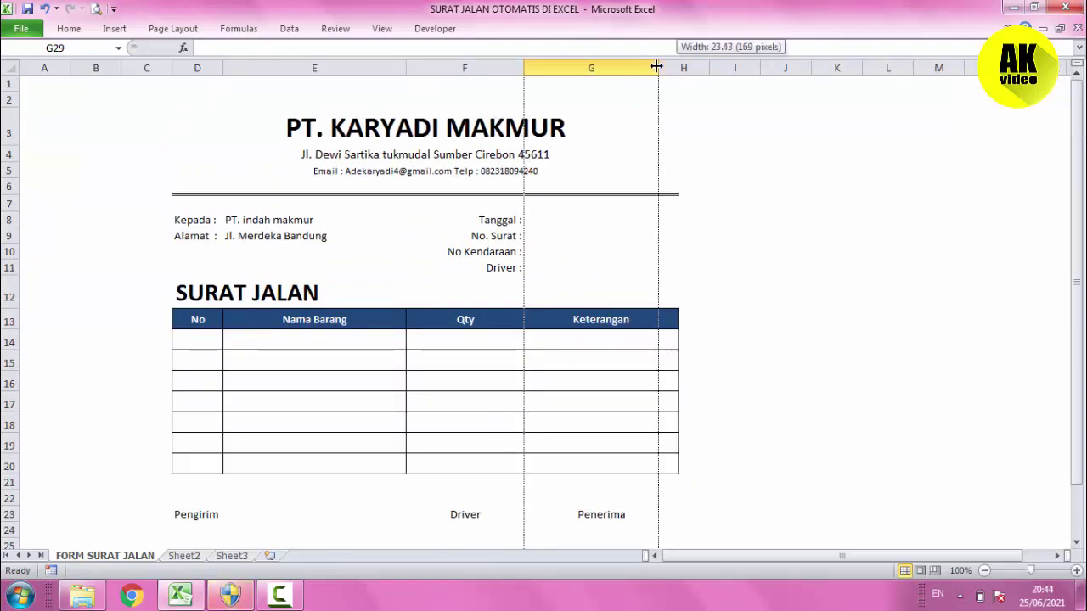
drag(407, 68, 421, 68)
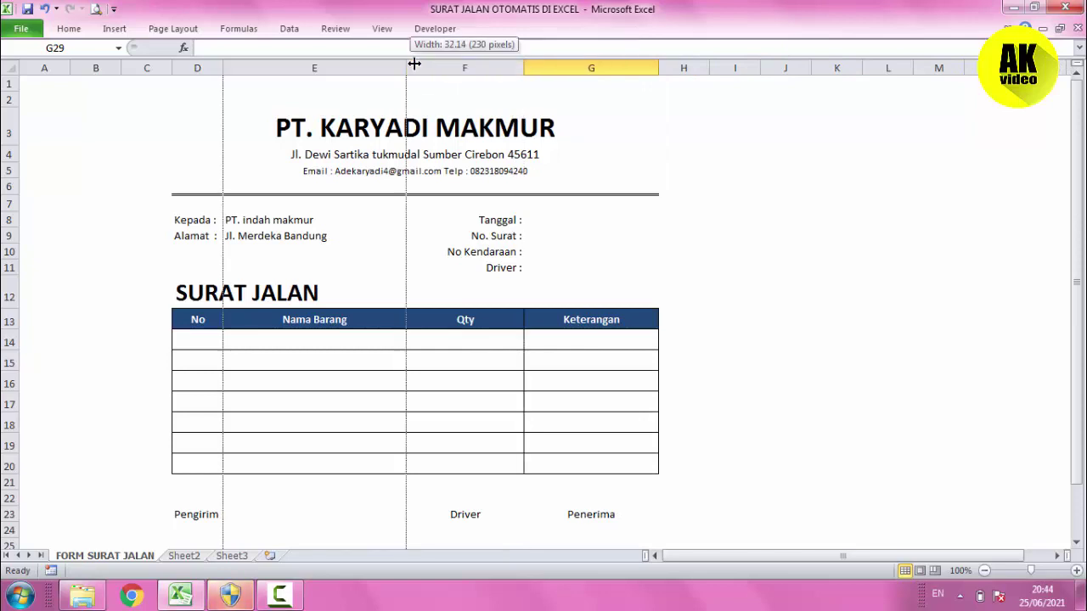
drag(539, 67, 496, 68)
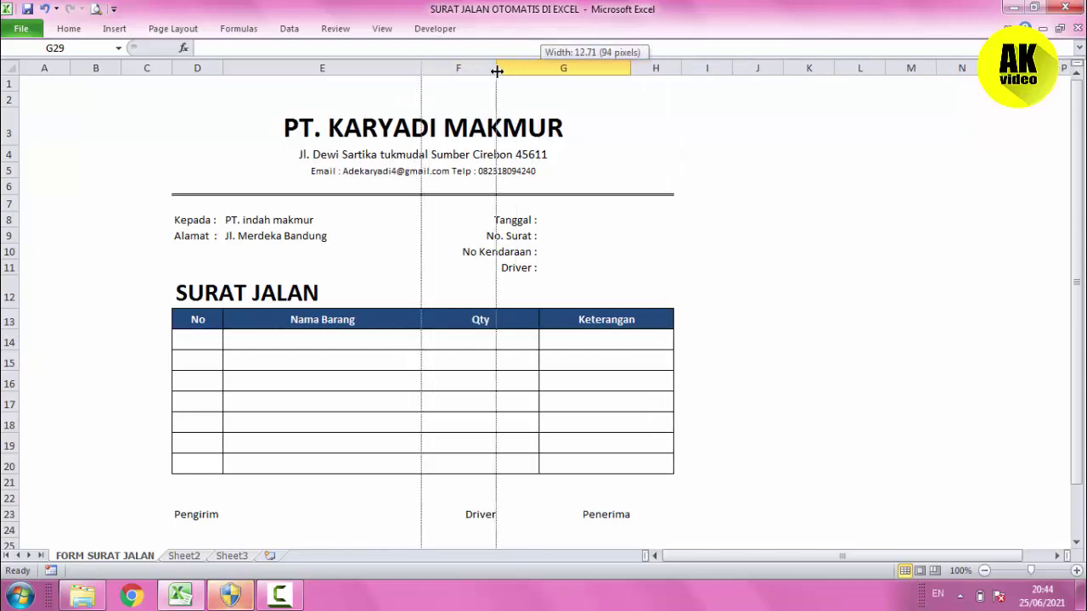
scroll(532, 374, down, 3)
Left-align the Driver signature block F23:F27.
drag(458, 346, 466, 410)
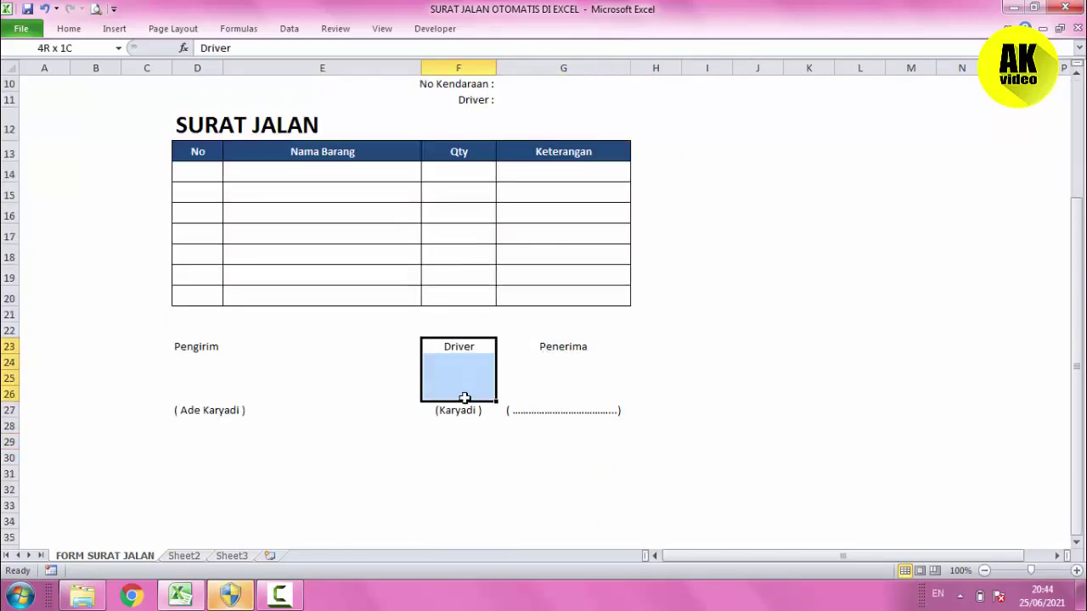
click(63, 35)
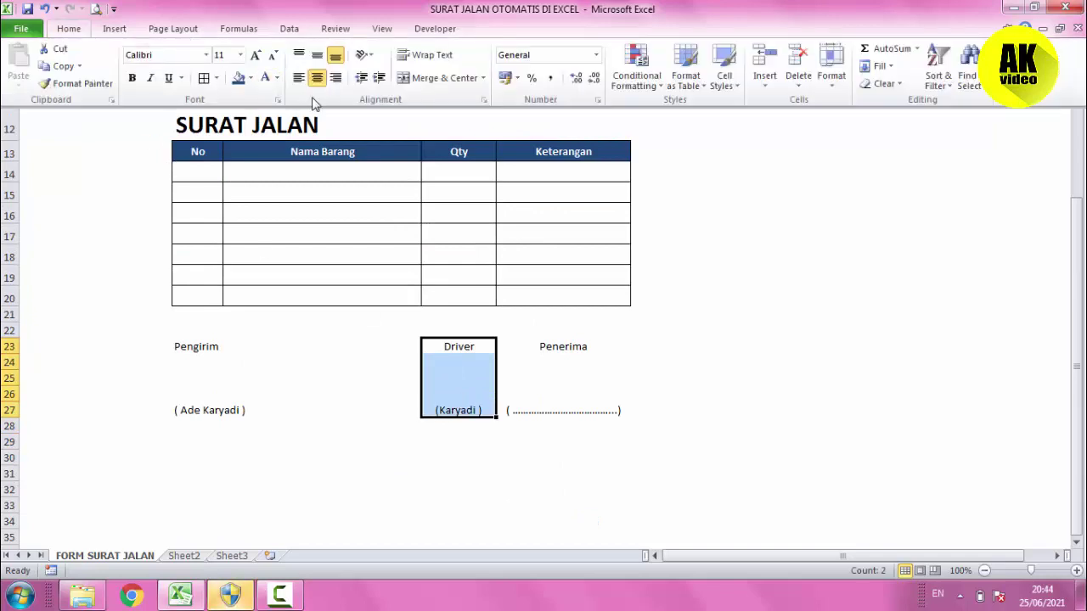
click(292, 73)
click(556, 296)
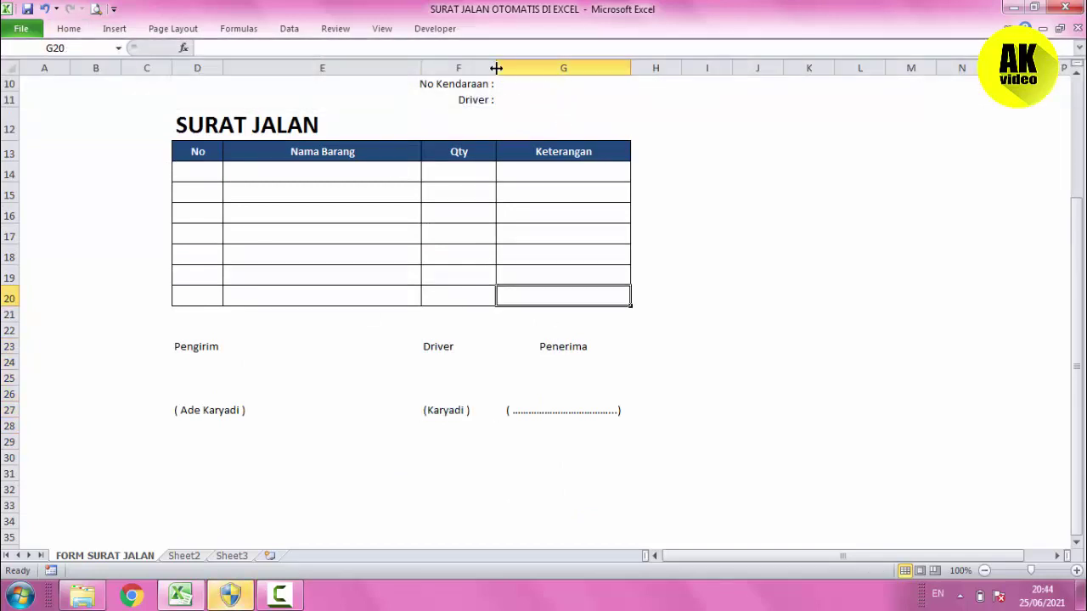
Widen columns G and E further to fit the Penerima block.
drag(594, 347, 561, 410)
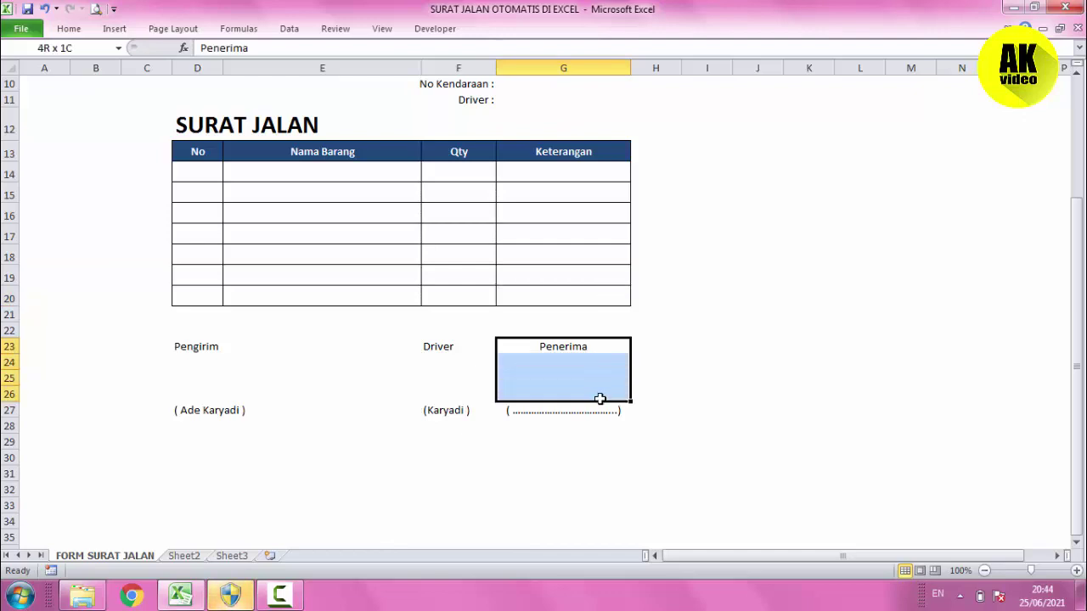
scroll(536, 383, up, 3)
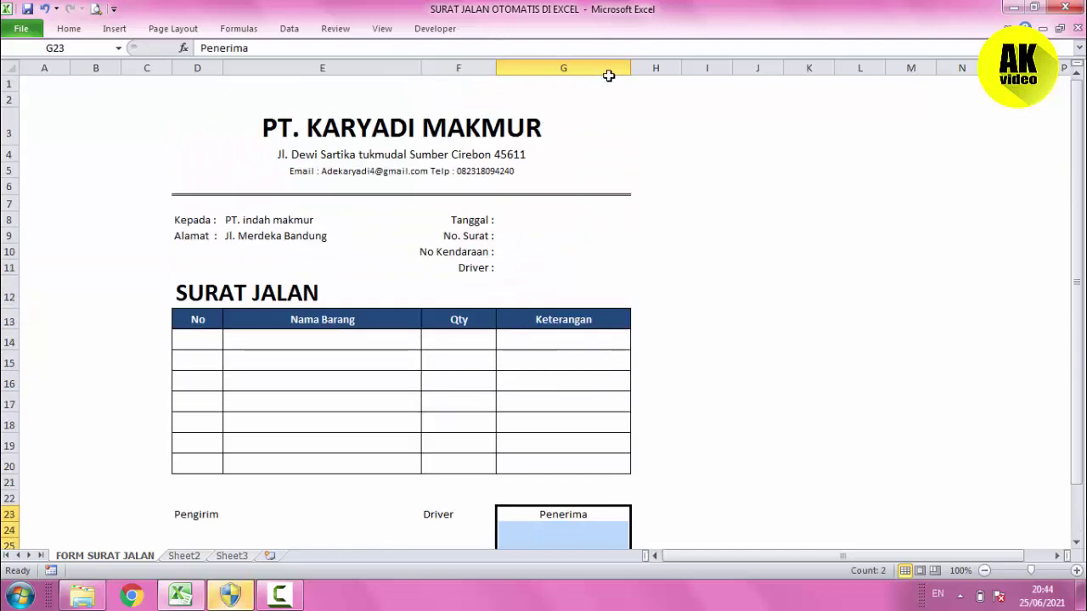
drag(633, 67, 668, 67)
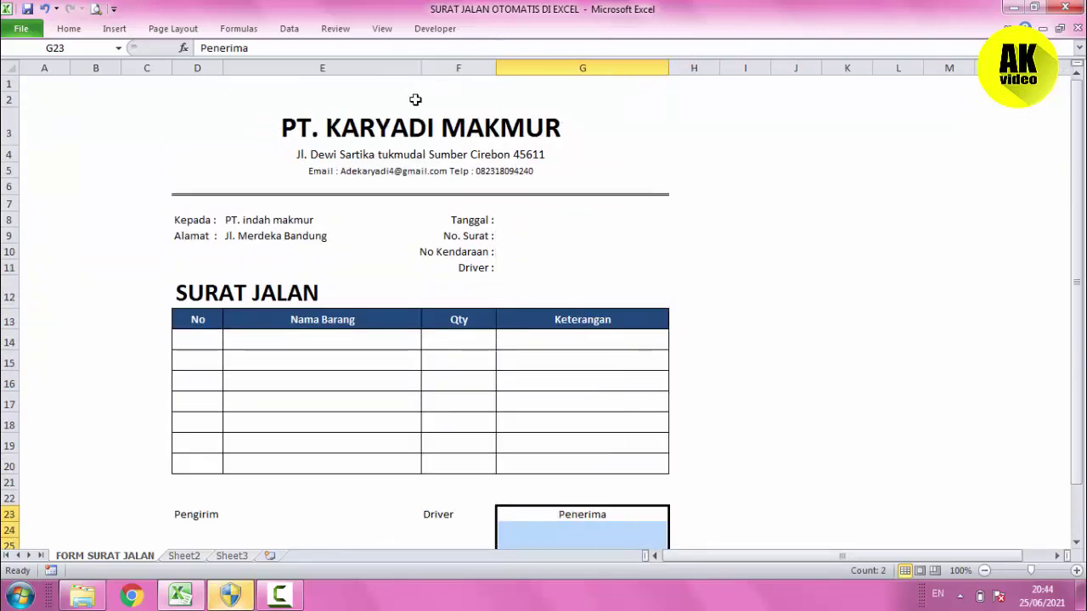
drag(421, 67, 457, 67)
Enter 25/6/2021 as the Tanggal date in G8.
click(579, 223)
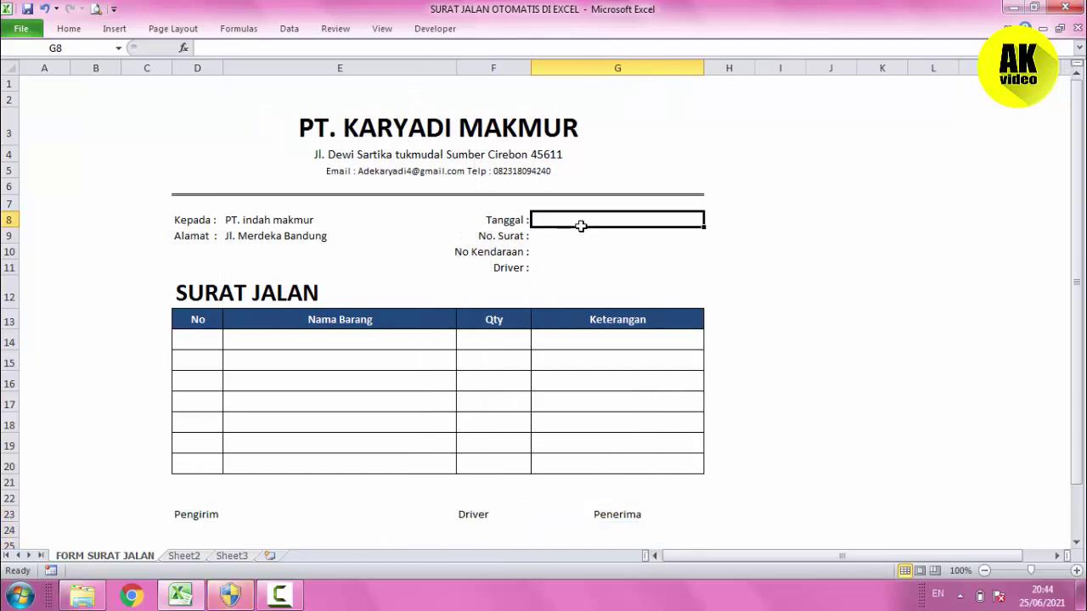
scroll(619, 281, down, 4)
scroll(619, 282, up, 2)
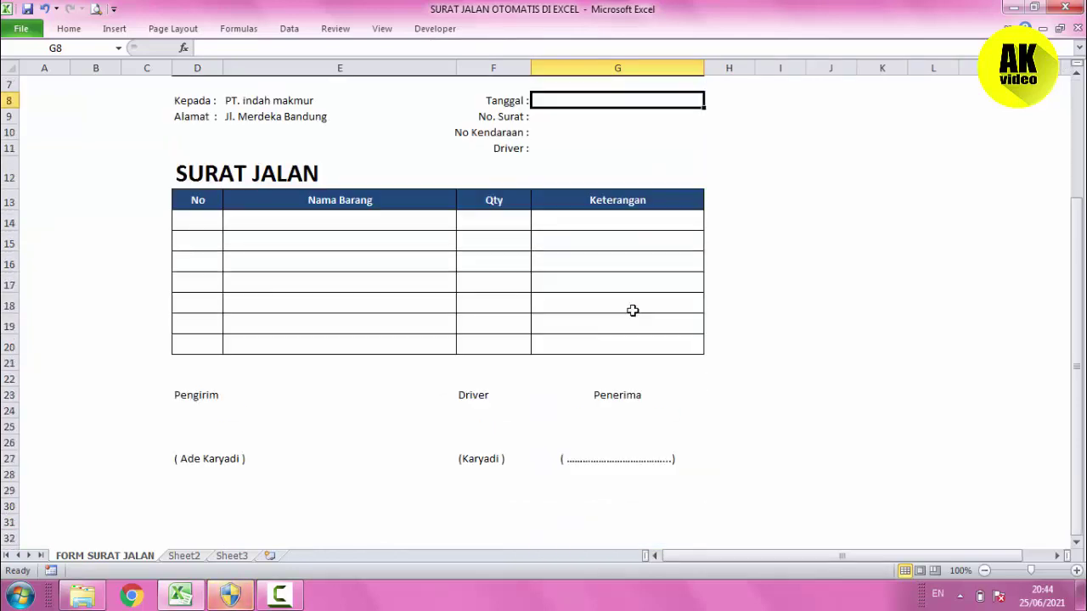
scroll(630, 311, up, 2)
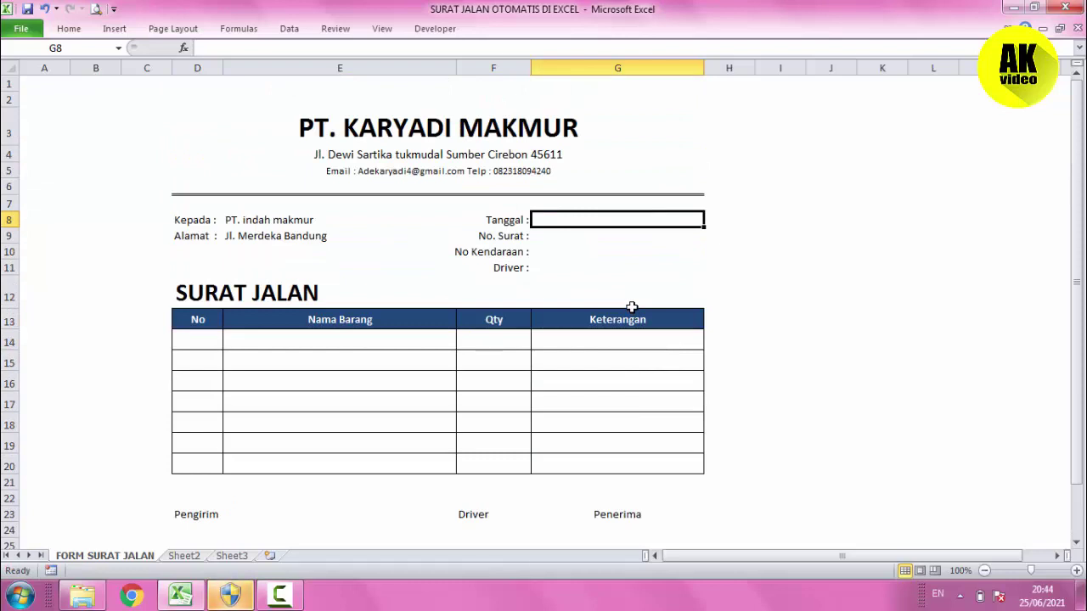
text(25/6/2)
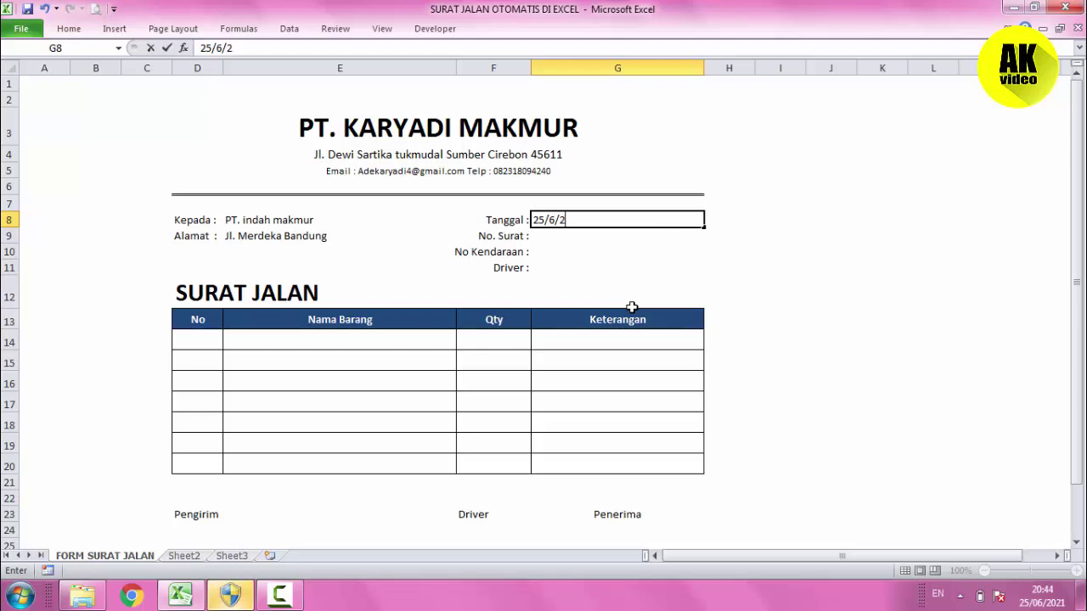
text(021)
key(Return)
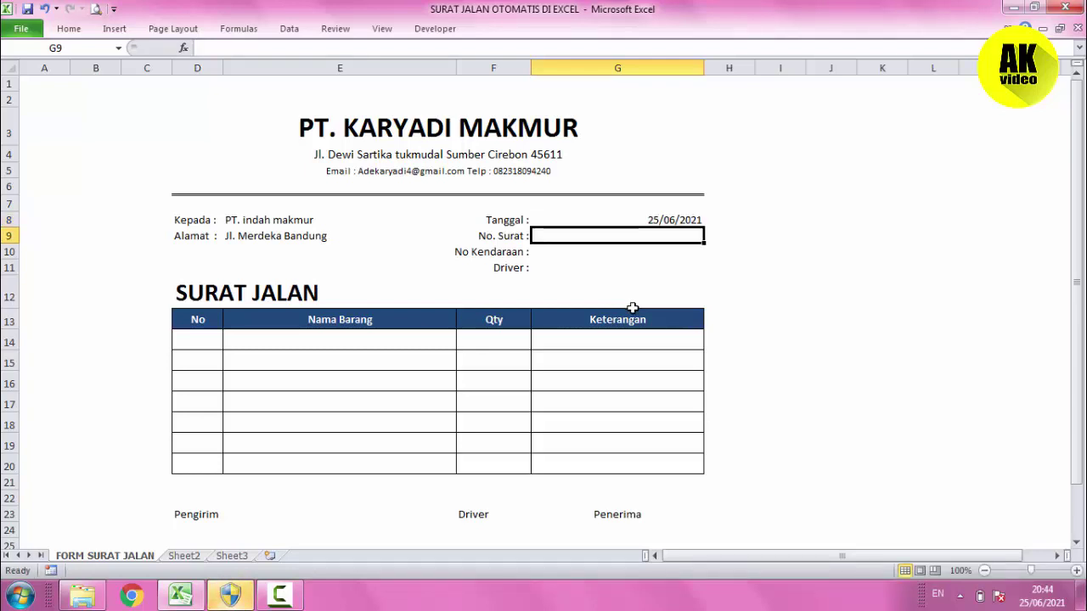
Type the letter number 001/KM beside No. Surat.
text(001/k)
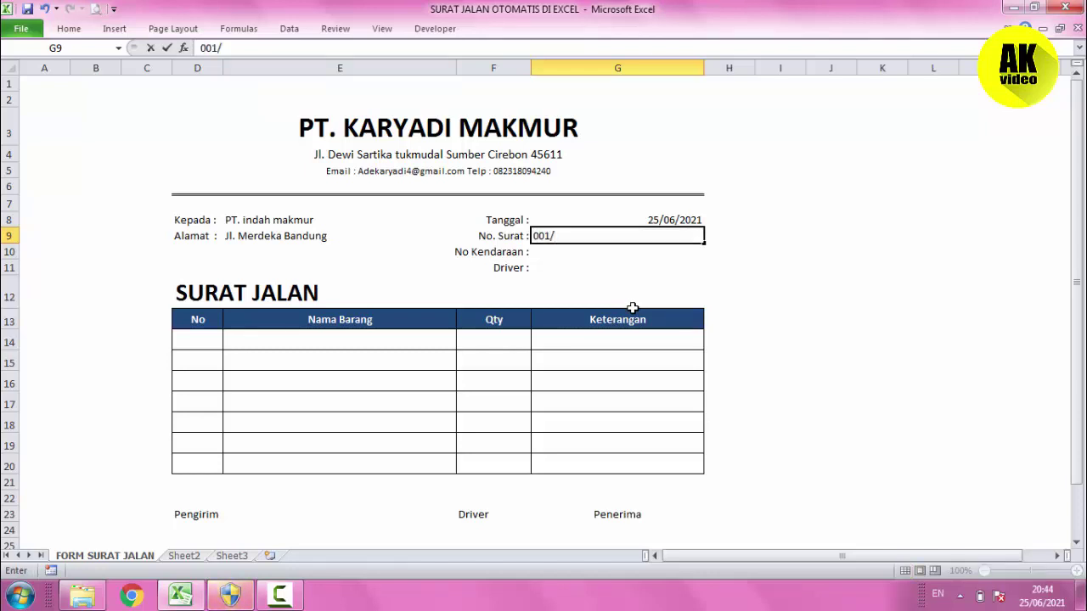
text(m)
key(BackSpace)
key(BackSpace)
text(KM/VI/202)
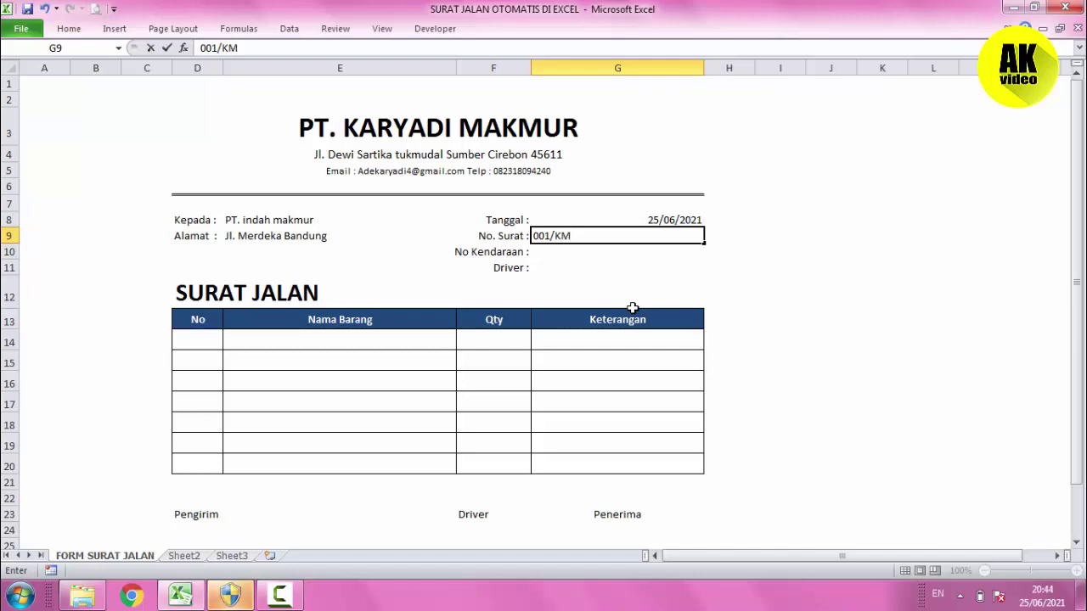
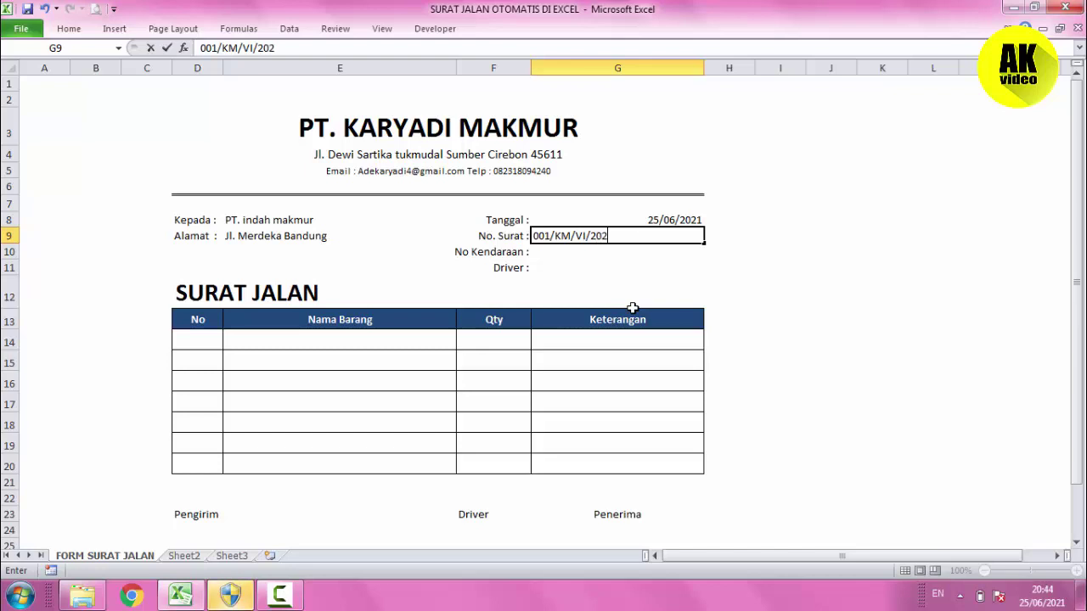
Type the letter number 001/KM beside No. Surat.
text(1)
key(Return)
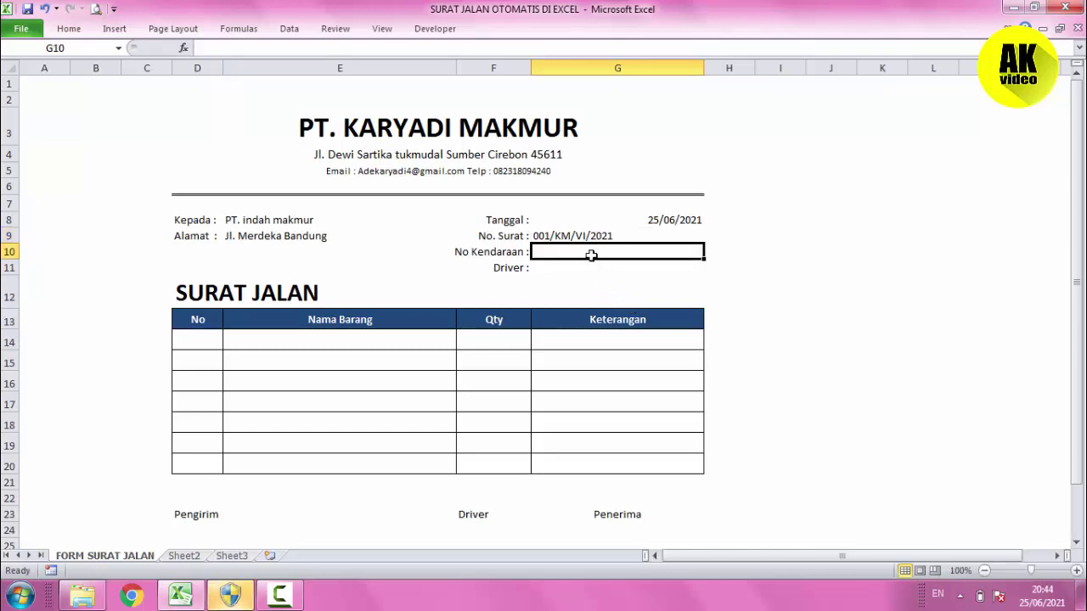
text(B 2354)
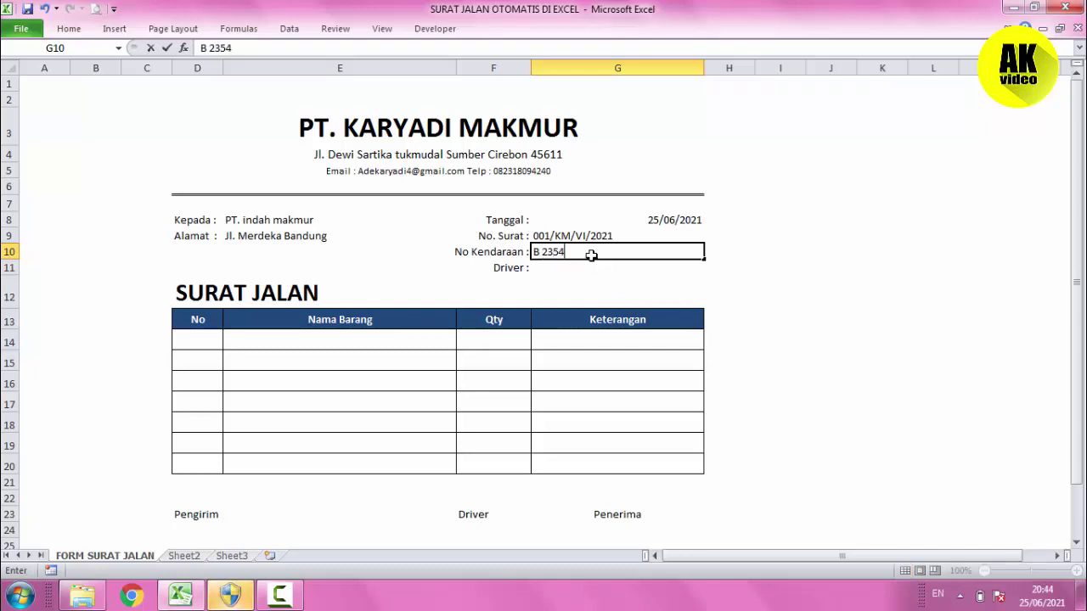
text(E)
key(Return)
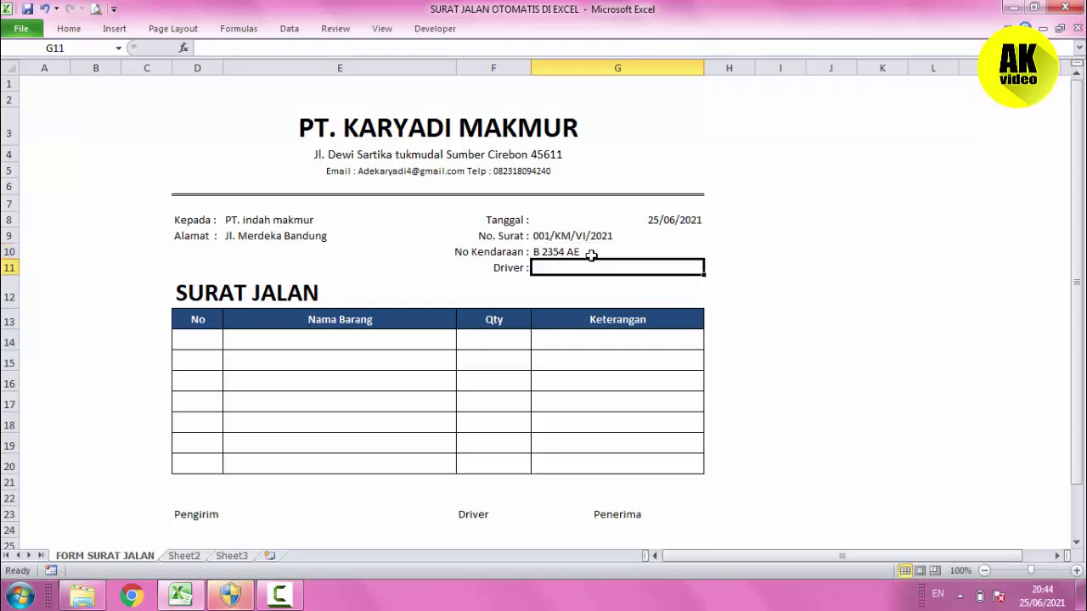
text(K)
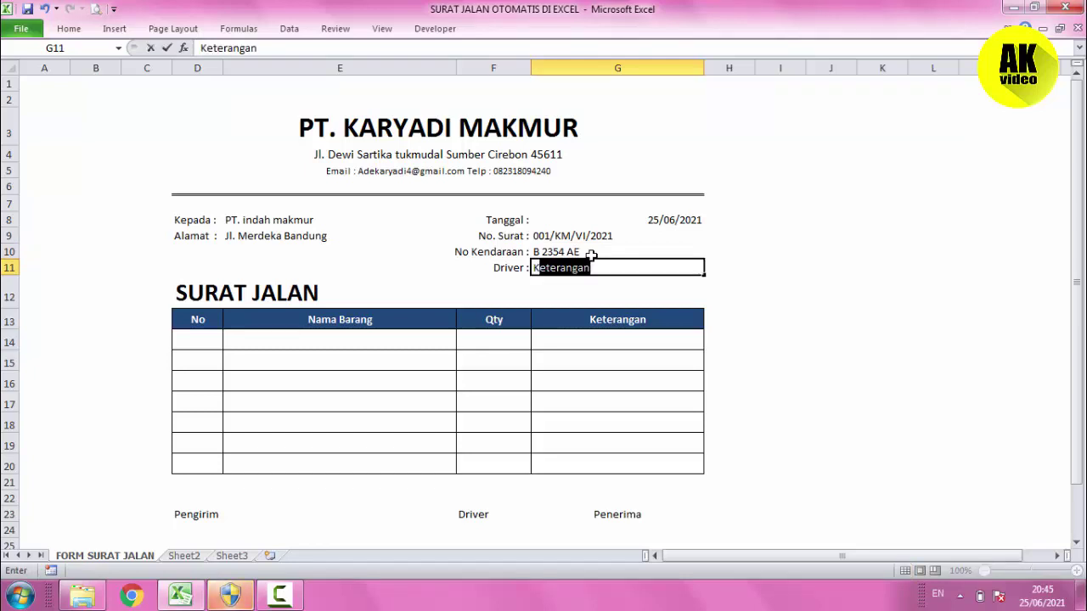
text(aryadi)
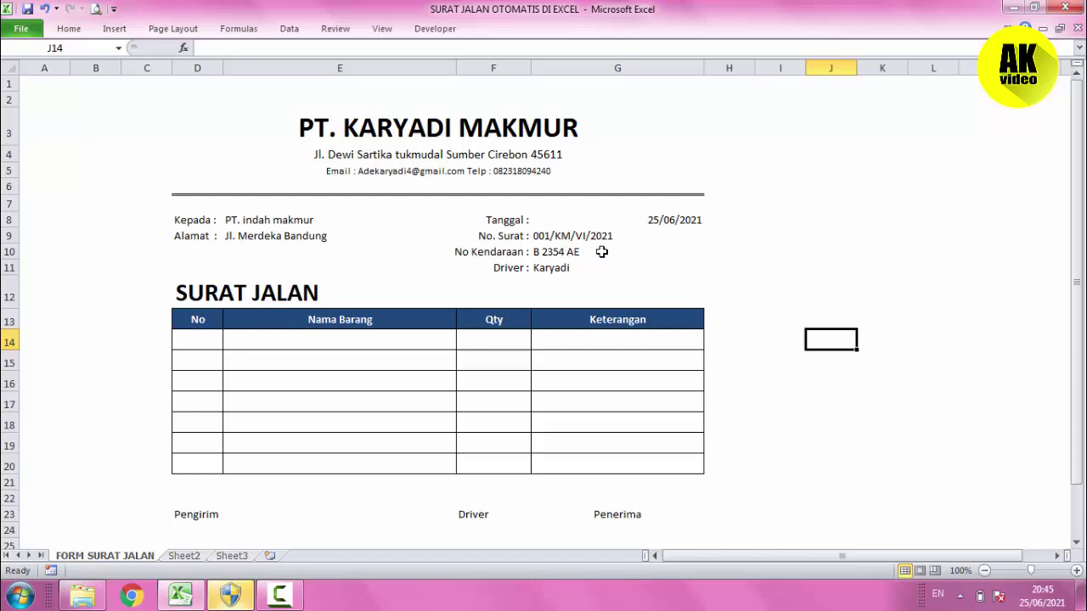
Try left align and indent on header values G8:G11, then right-align them.
drag(572, 222, 571, 266)
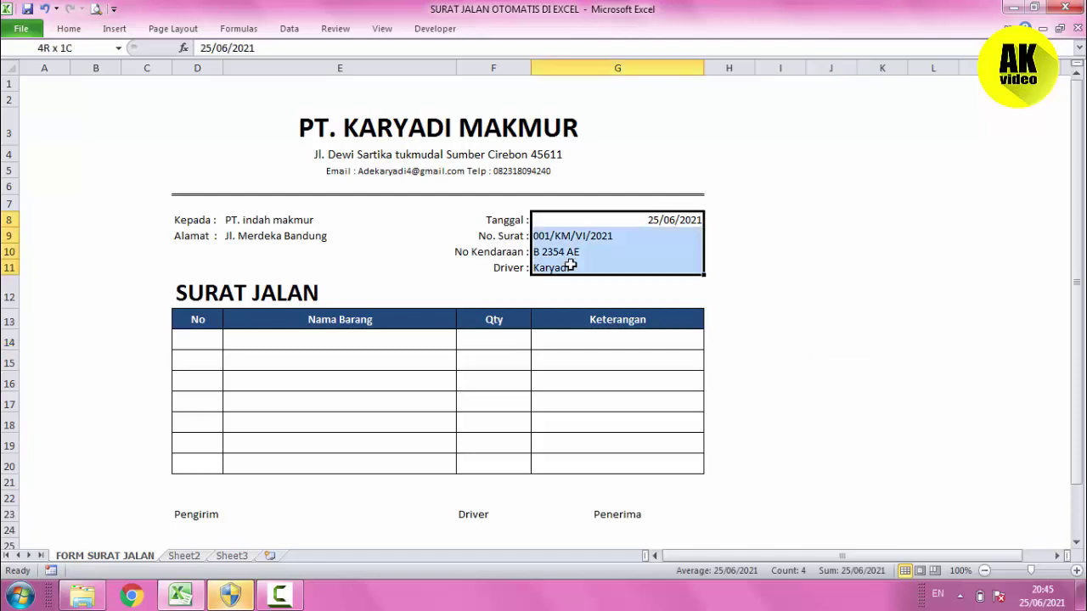
click(81, 28)
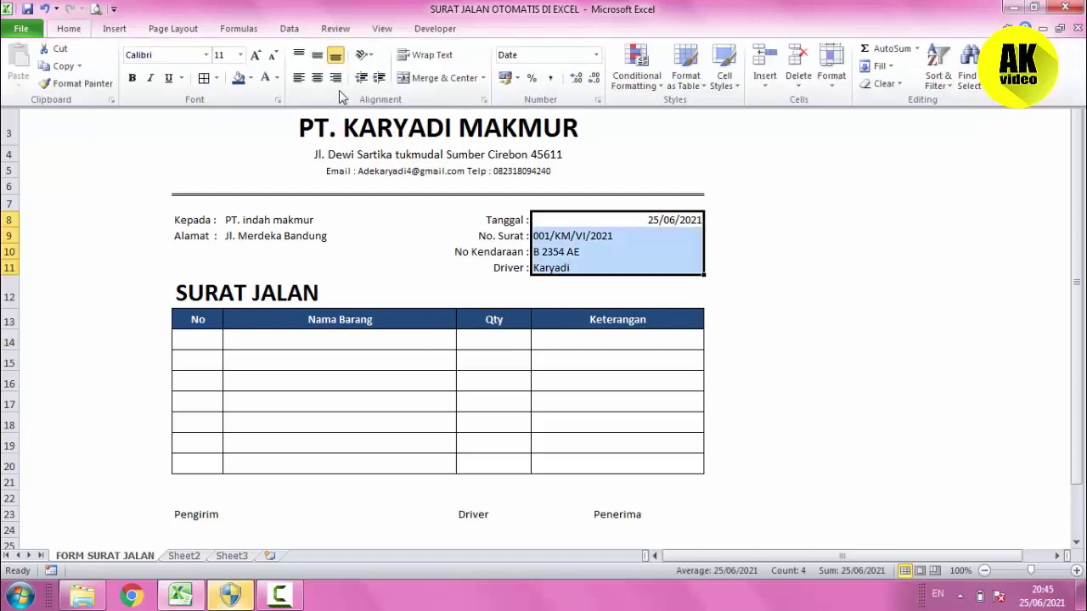
click(298, 81)
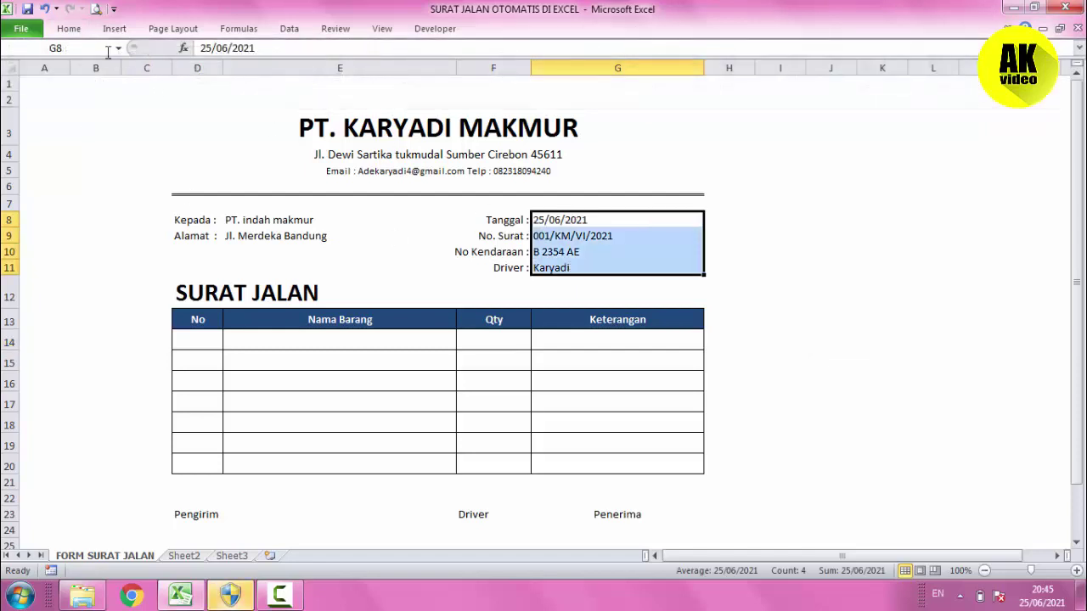
click(75, 29)
click(379, 78)
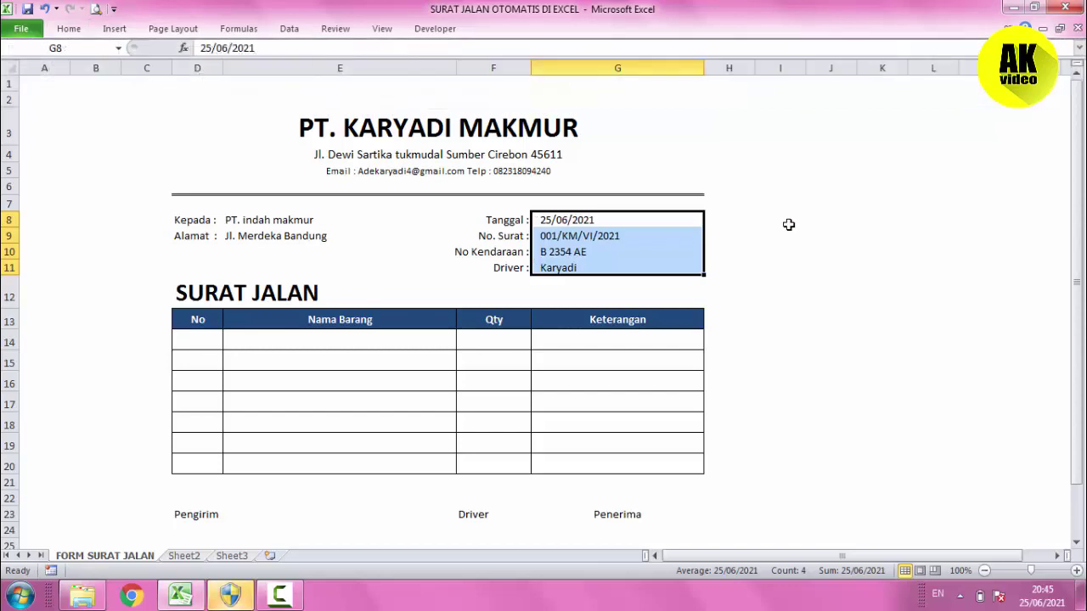
click(779, 219)
scroll(642, 247, down, 1)
scroll(588, 225, up, 1)
drag(587, 225, 581, 267)
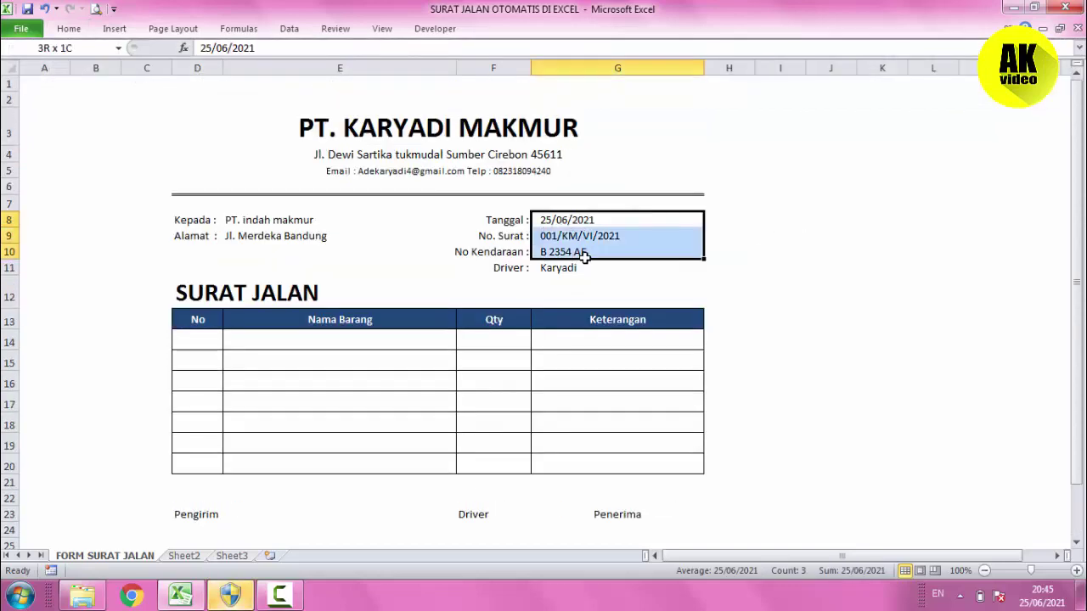
click(67, 29)
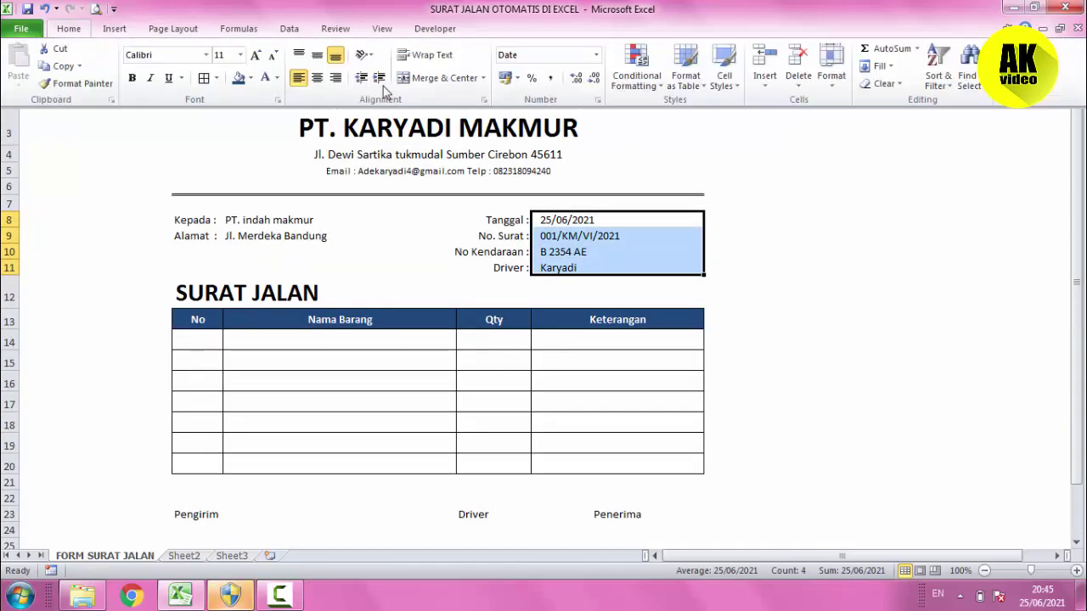
click(337, 78)
click(729, 219)
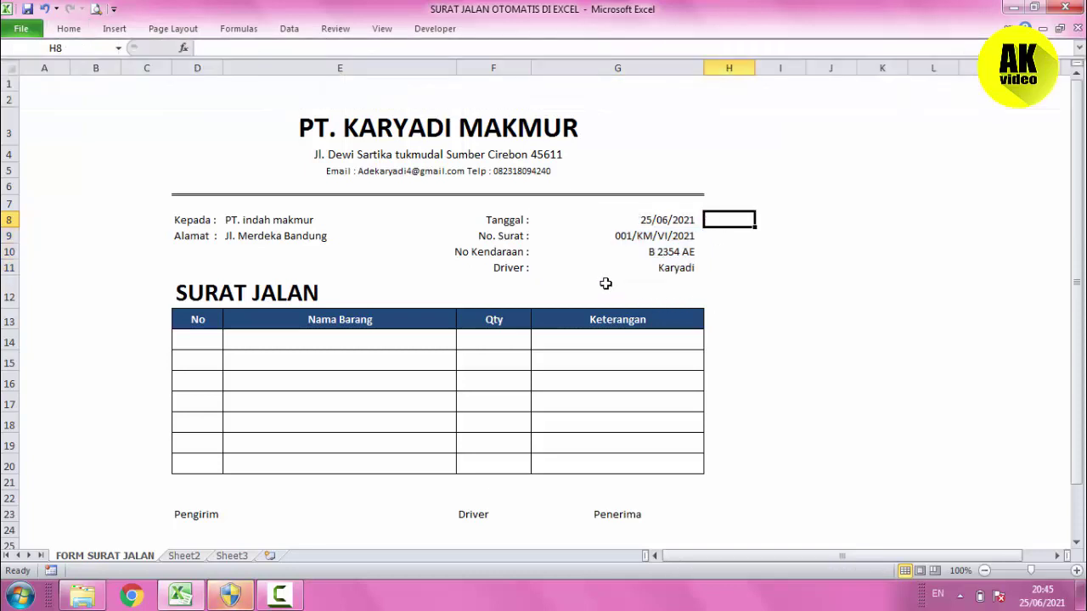
Widen column F slightly so the header labels fit.
click(510, 222)
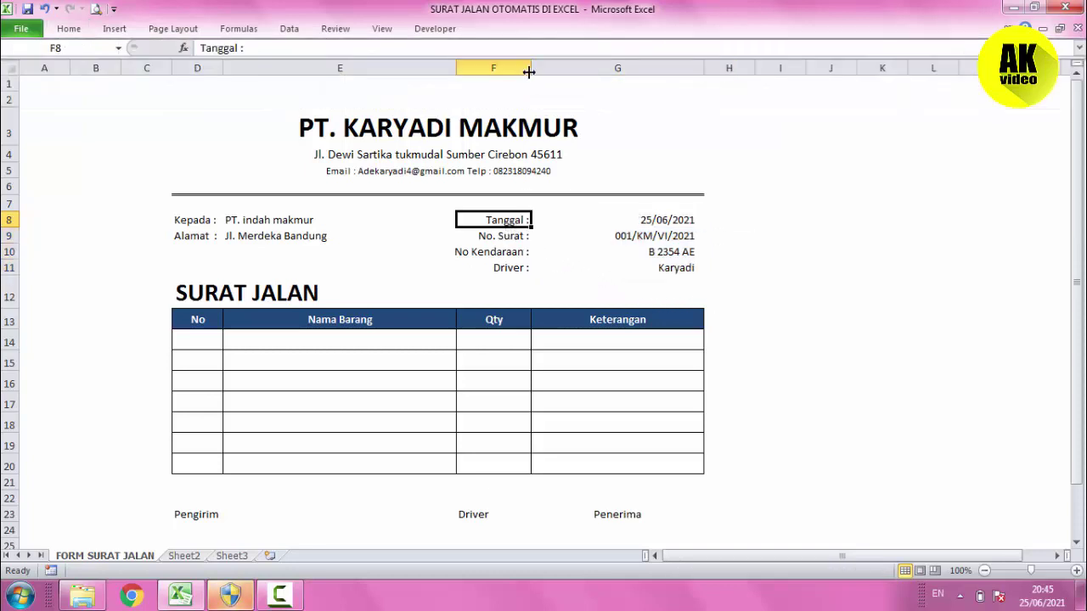
drag(528, 72, 544, 72)
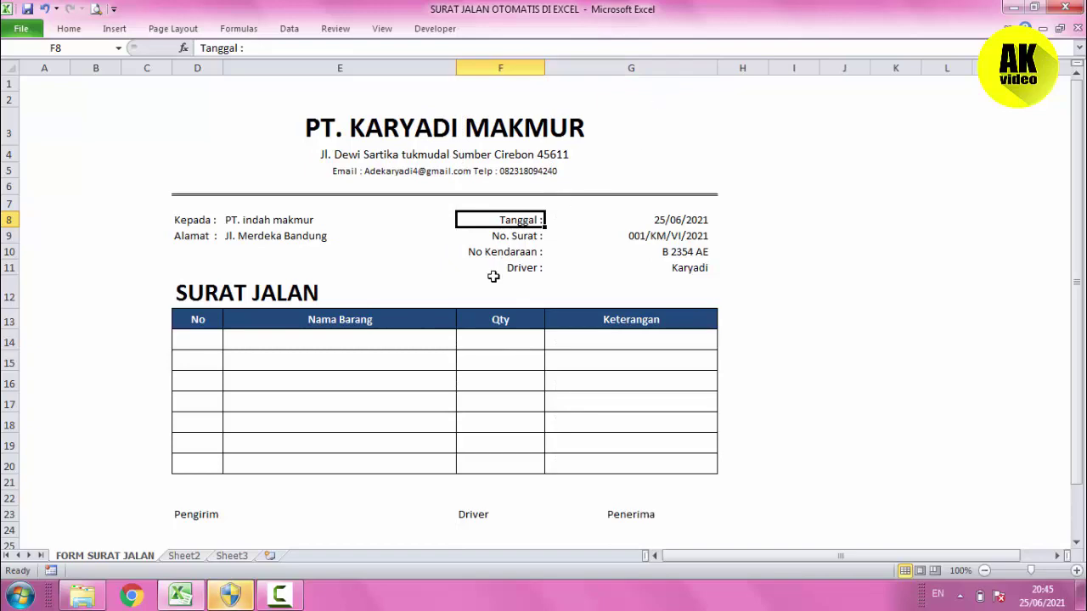
scroll(493, 276, down, 3)
scroll(493, 276, up, 2)
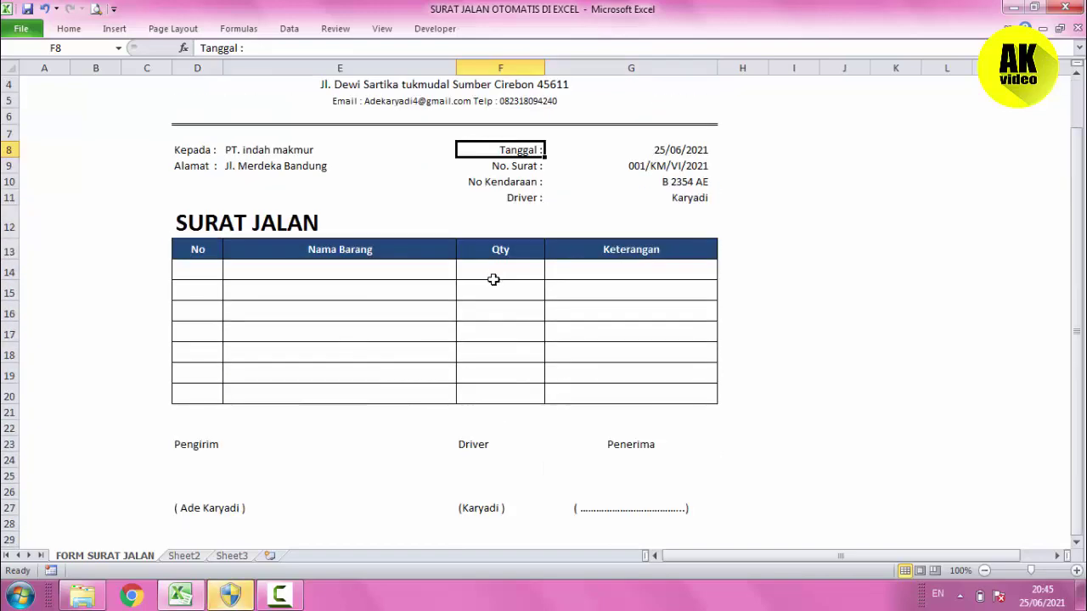
scroll(493, 279, down, 3)
scroll(491, 282, up, 4)
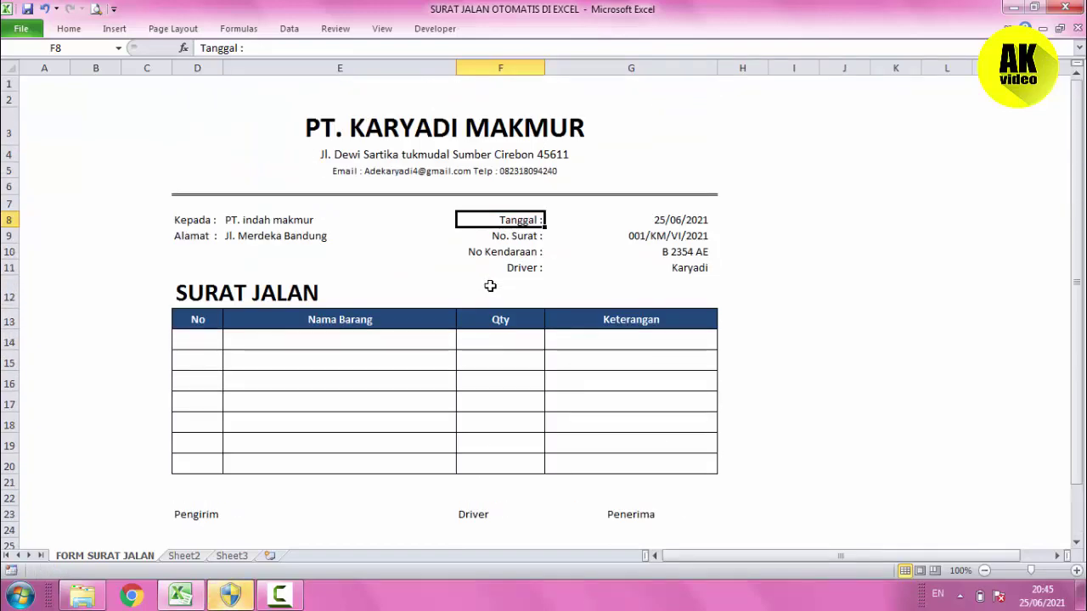
Resize columns C and H into thin margin columns around the form.
click(182, 103)
click(146, 100)
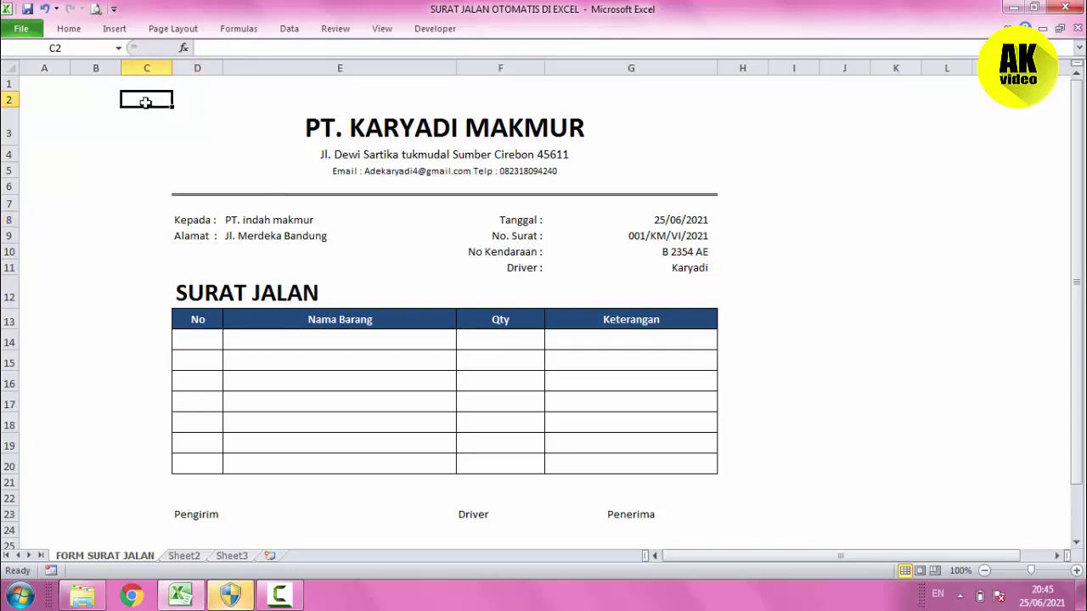
mouse_move(171, 68)
mouse_down()
mouse_move(131, 72)
mouse_move(807, 95)
mouse_up()
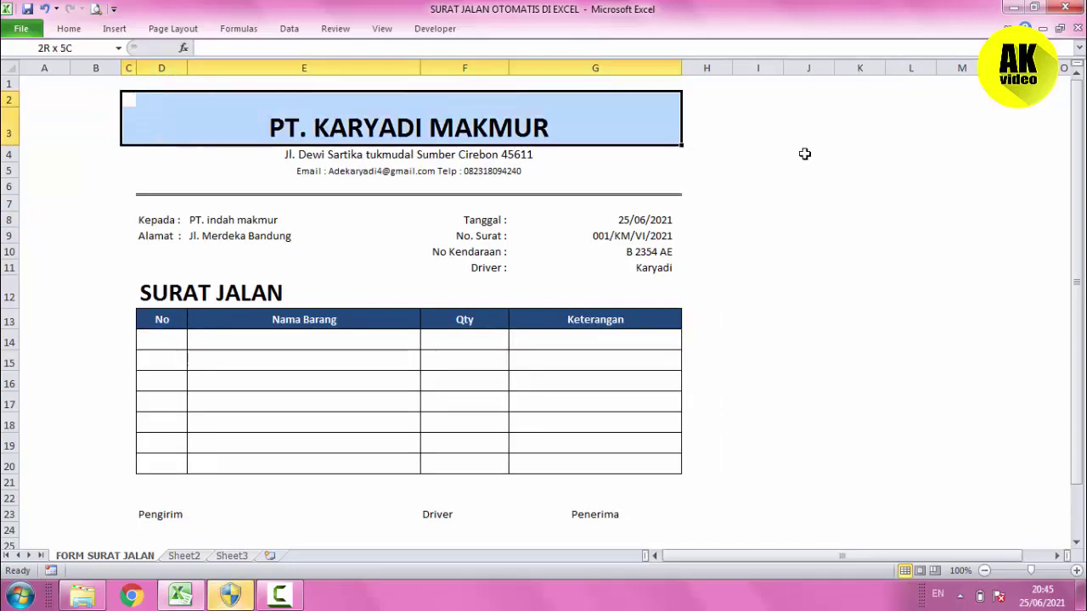
click(707, 68)
drag(732, 67, 707, 67)
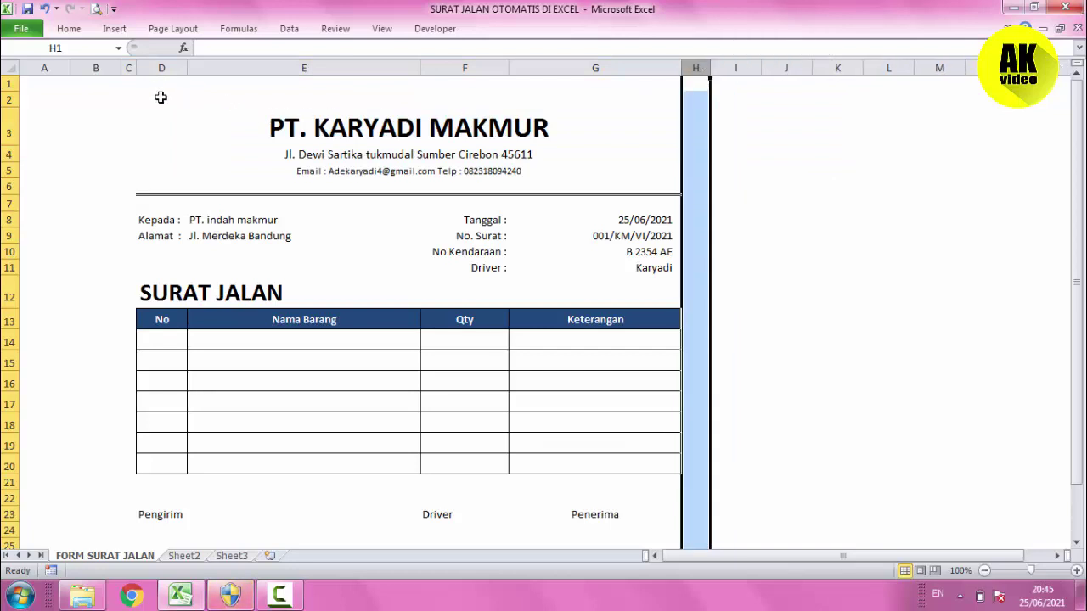
click(119, 98)
Apply a Thick Box Border around the form from the header to the signature names.
click(127, 98)
mouse_move(127, 98)
mouse_down()
mouse_move(695, 494)
mouse_move(686, 549)
mouse_up()
scroll(692, 492, down, 2)
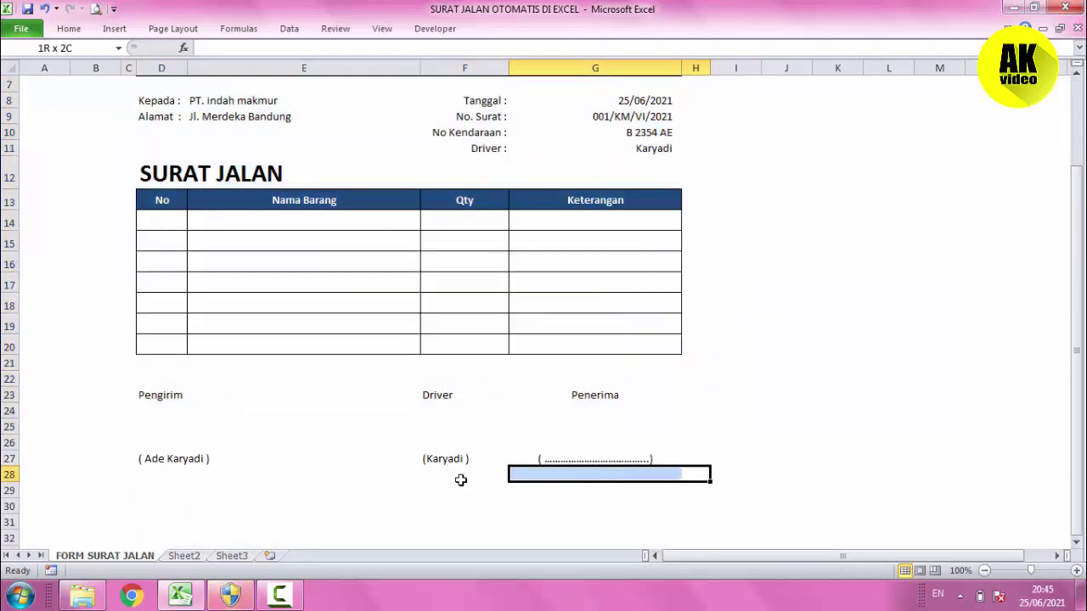
drag(695, 474, 92, 439)
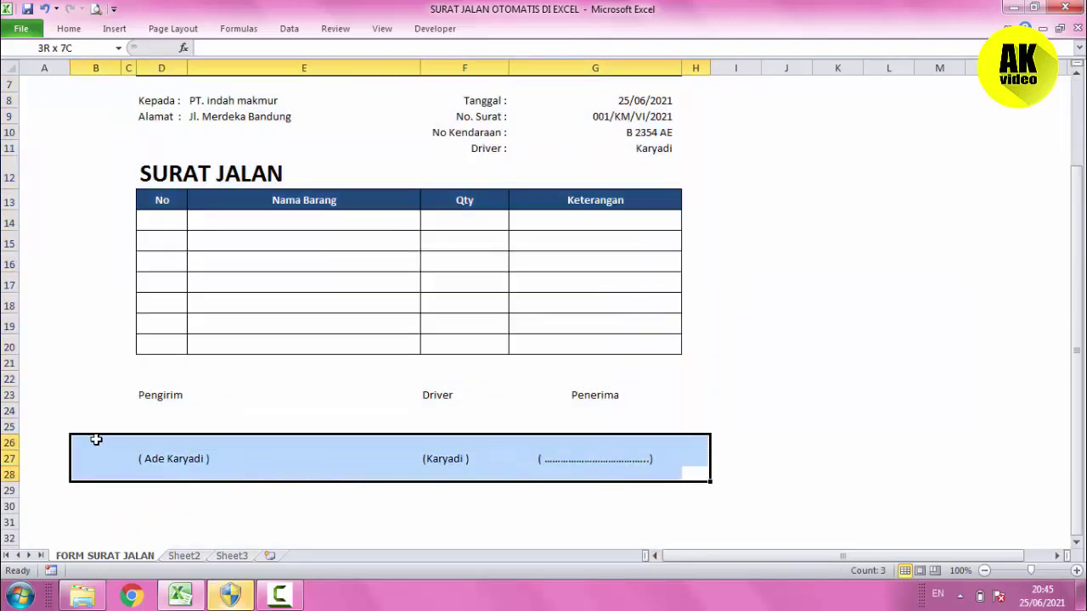
mouse_move(691, 478)
mouse_down()
mouse_move(127, 128)
mouse_move(127, 103)
mouse_up()
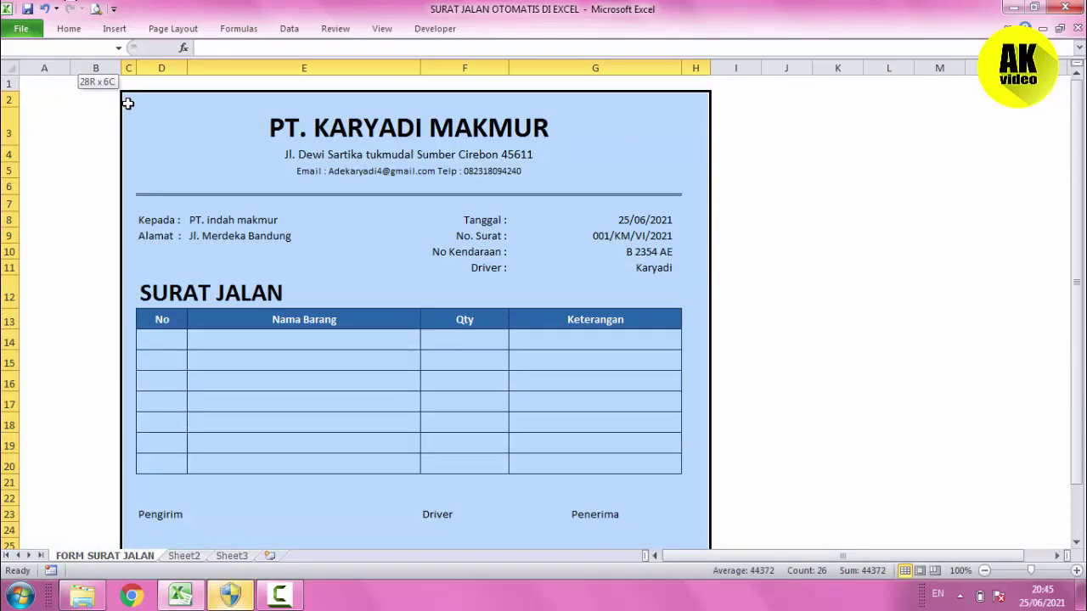
click(69, 28)
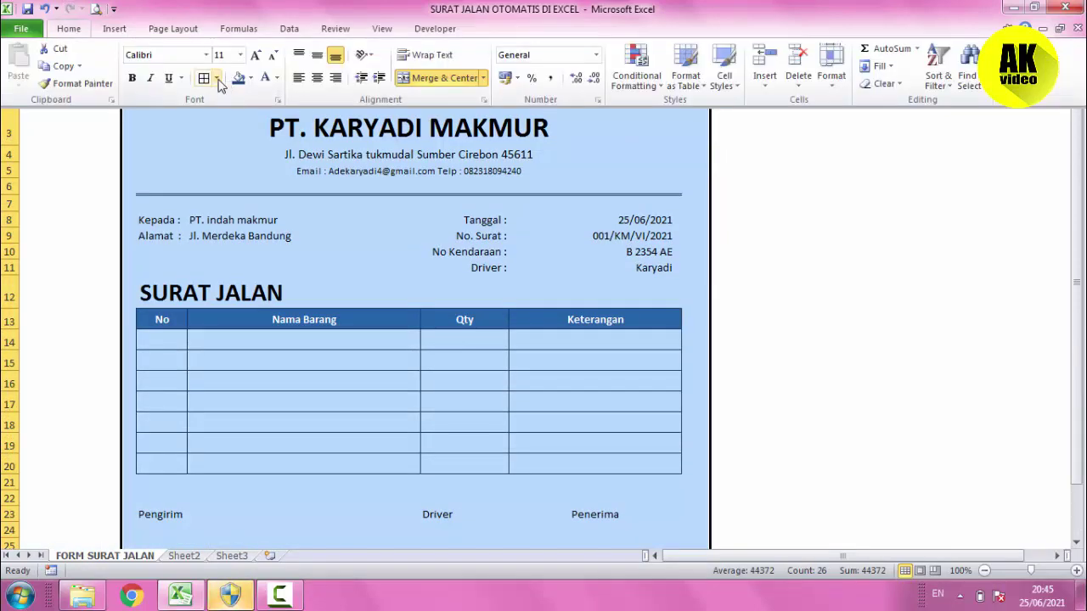
click(218, 78)
click(254, 240)
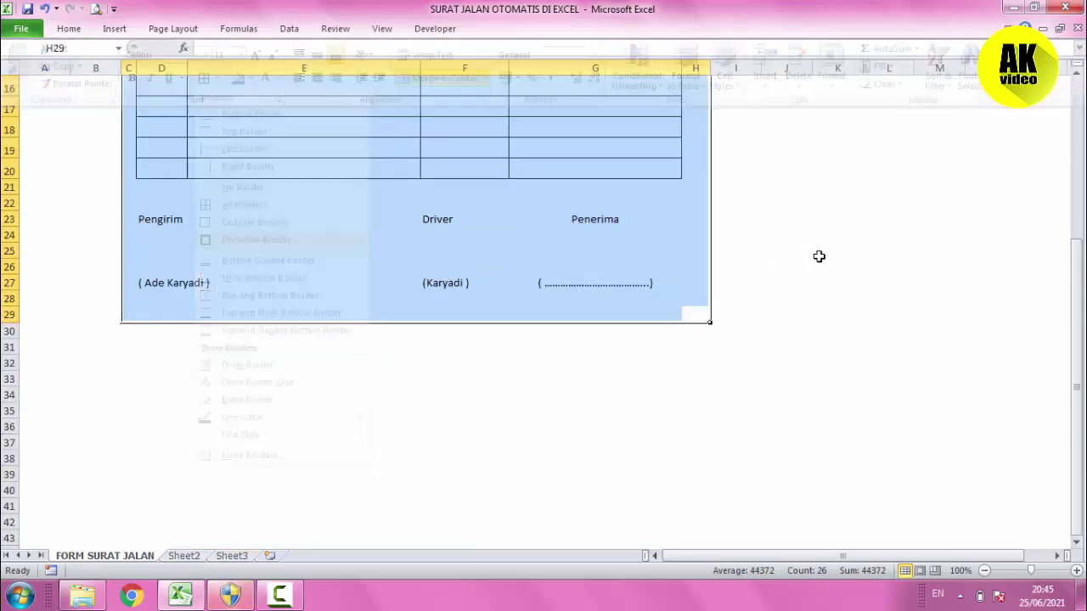
click(819, 256)
Widen column C slightly and reselect the whole bordered form range.
scroll(160, 141, up, 5)
drag(149, 67, 154, 67)
click(785, 252)
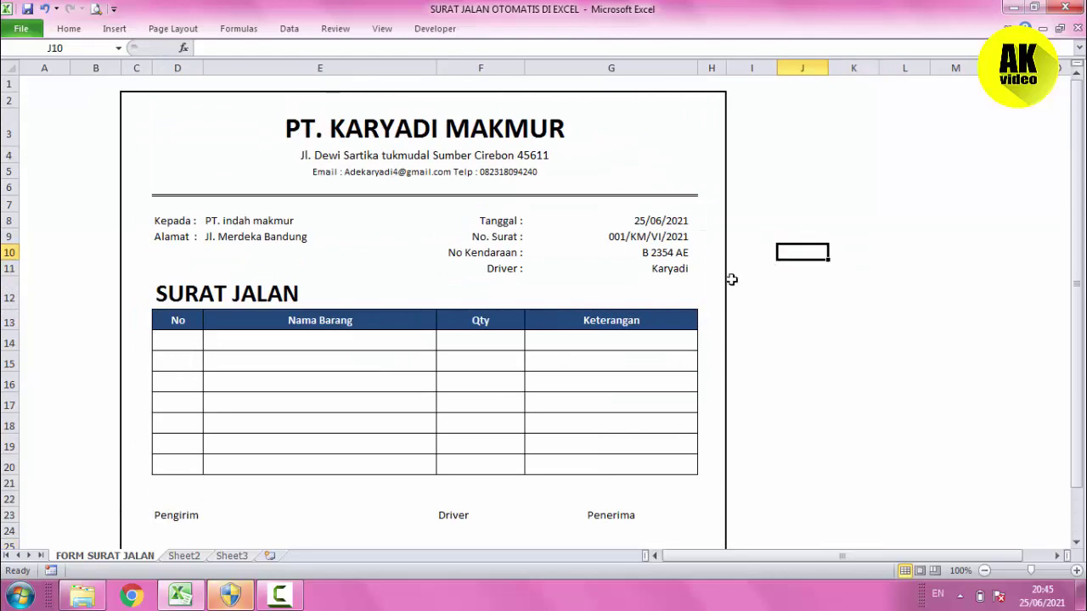
scroll(730, 281, down, 3)
scroll(726, 297, up, 3)
mouse_move(130, 94)
mouse_down()
mouse_move(419, 609)
mouse_move(721, 515)
mouse_up()
scroll(244, 349, up, 2)
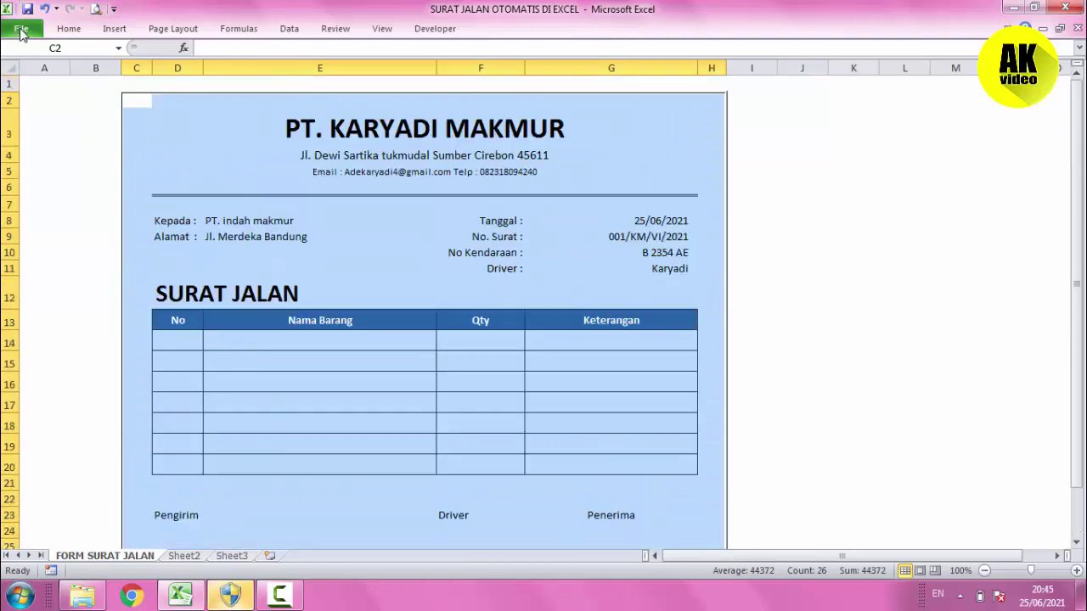
Set printing to Print Selection on A4 paper.
click(21, 28)
click(48, 241)
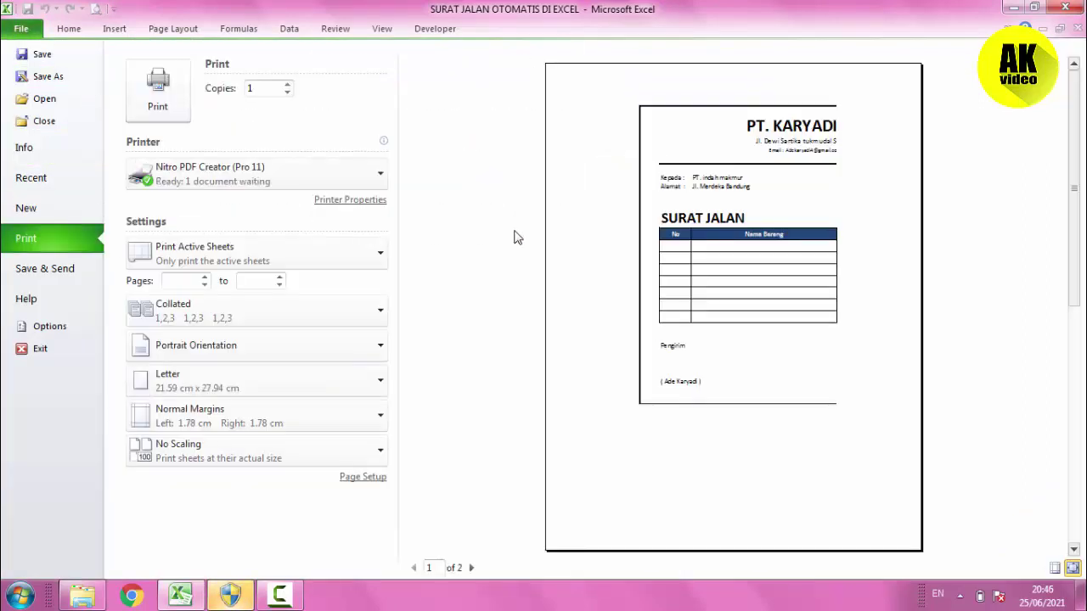
click(289, 262)
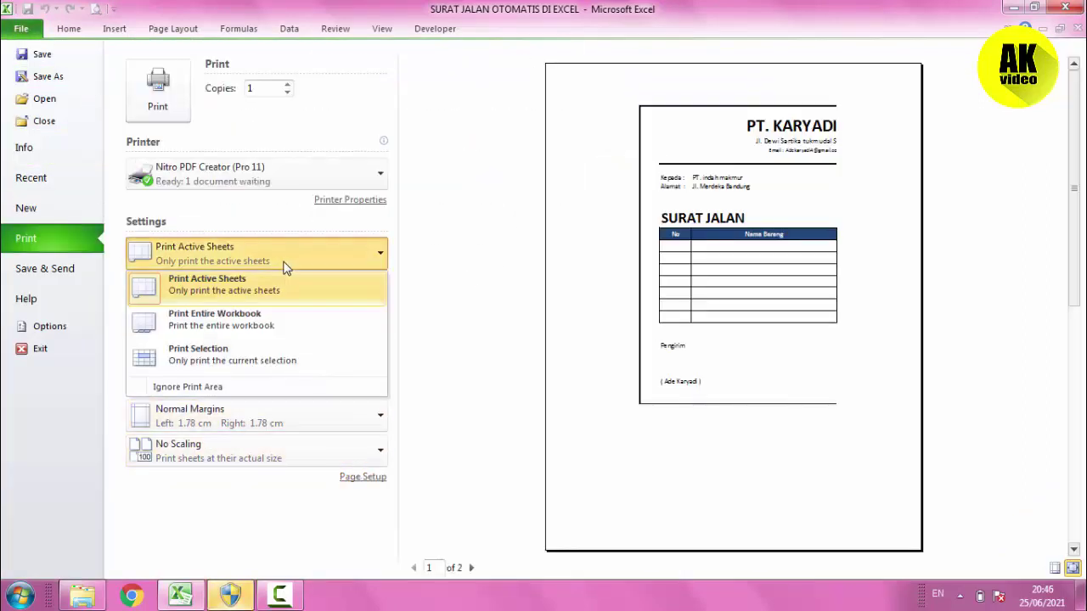
click(215, 365)
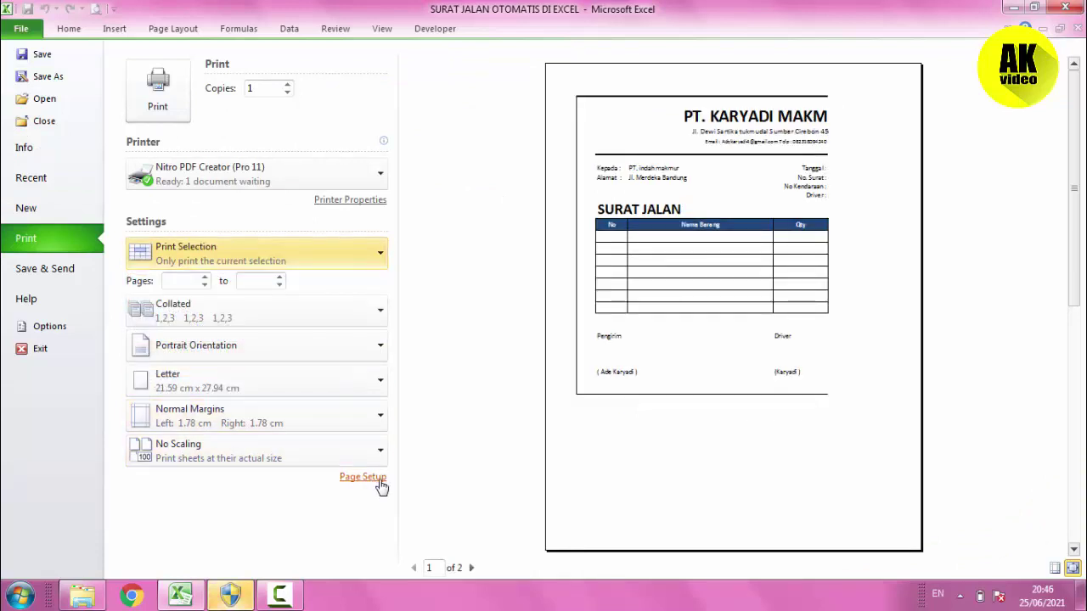
click(314, 381)
click(223, 226)
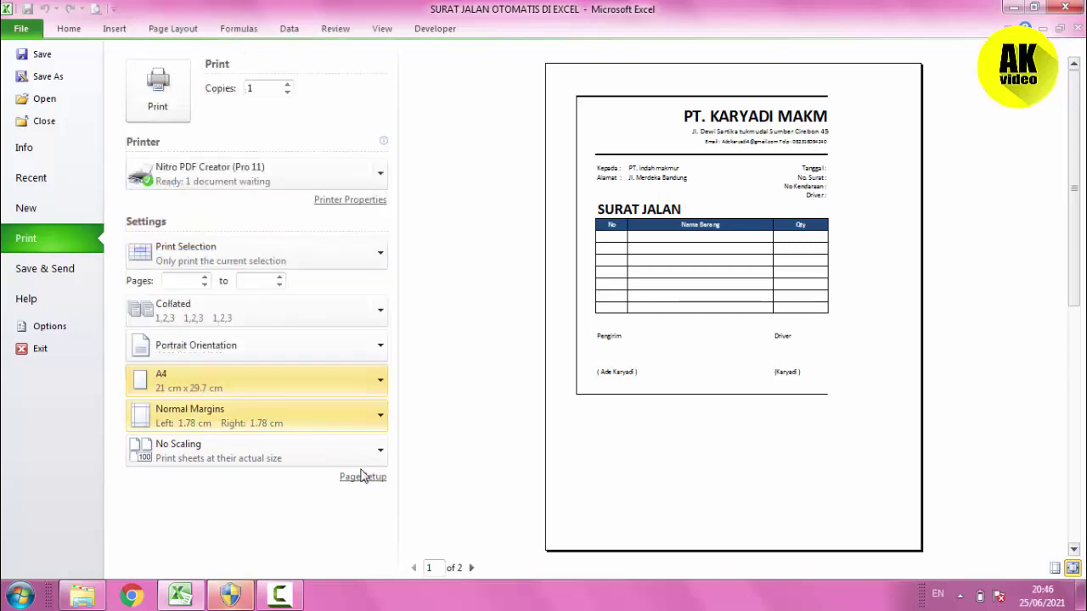
Scale the printout to fit 1 page and switch to Landscape Orientation.
click(363, 477)
click(645, 219)
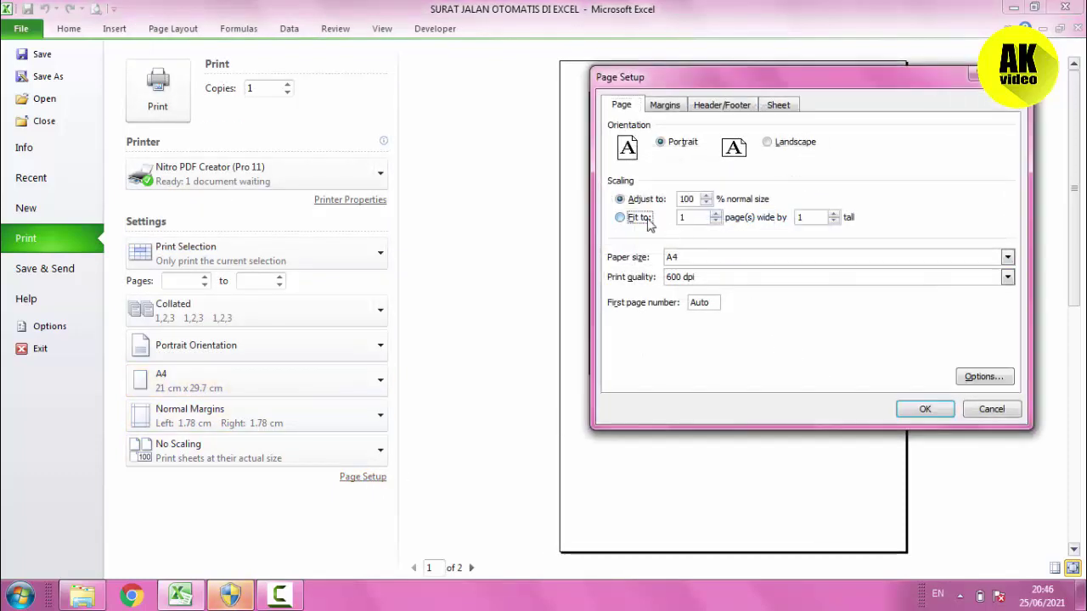
click(907, 411)
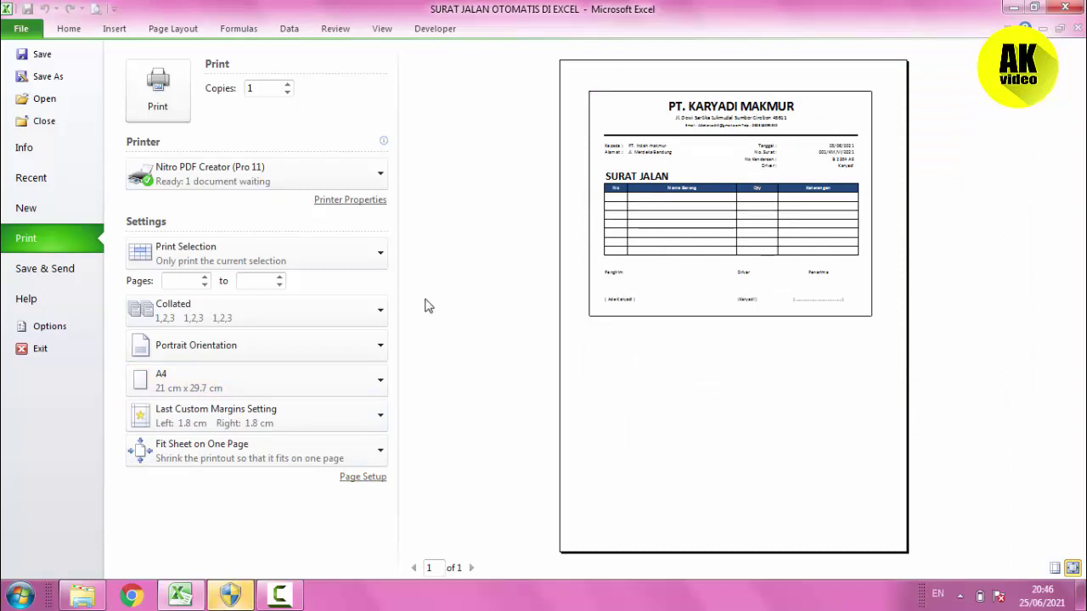
click(351, 345)
click(250, 417)
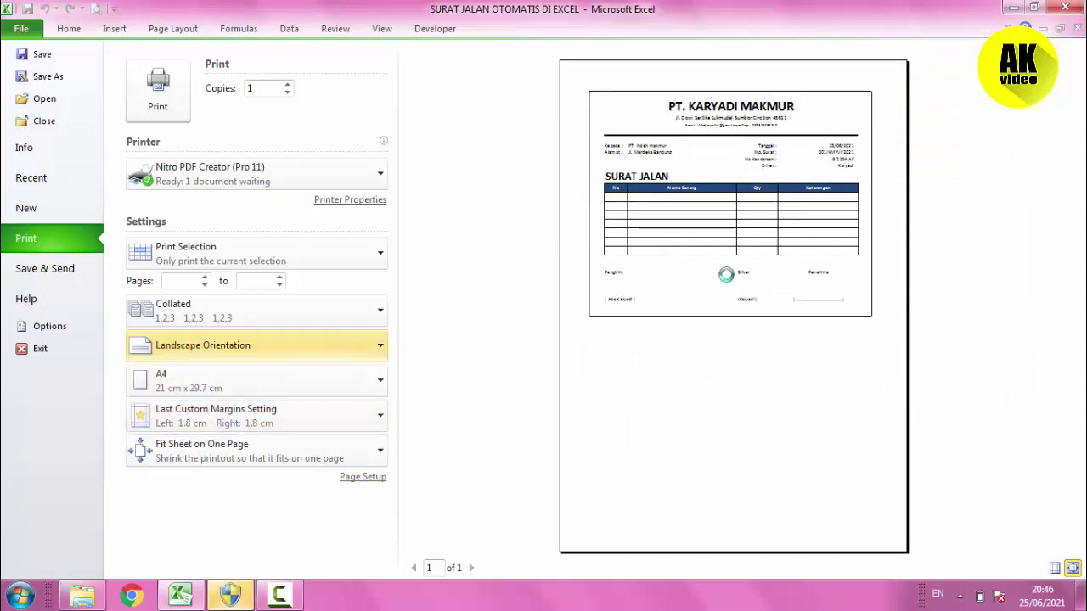
click(361, 478)
Center horizontally with margins left/right 0.3, top 0.9, bottom, header and footer 0 cm.
click(663, 105)
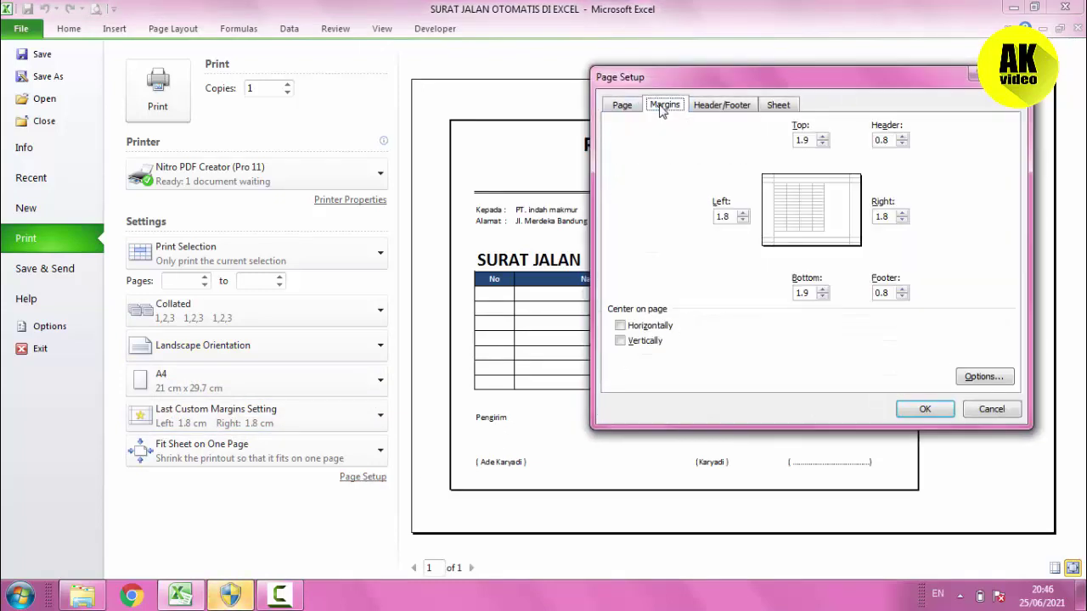
click(643, 327)
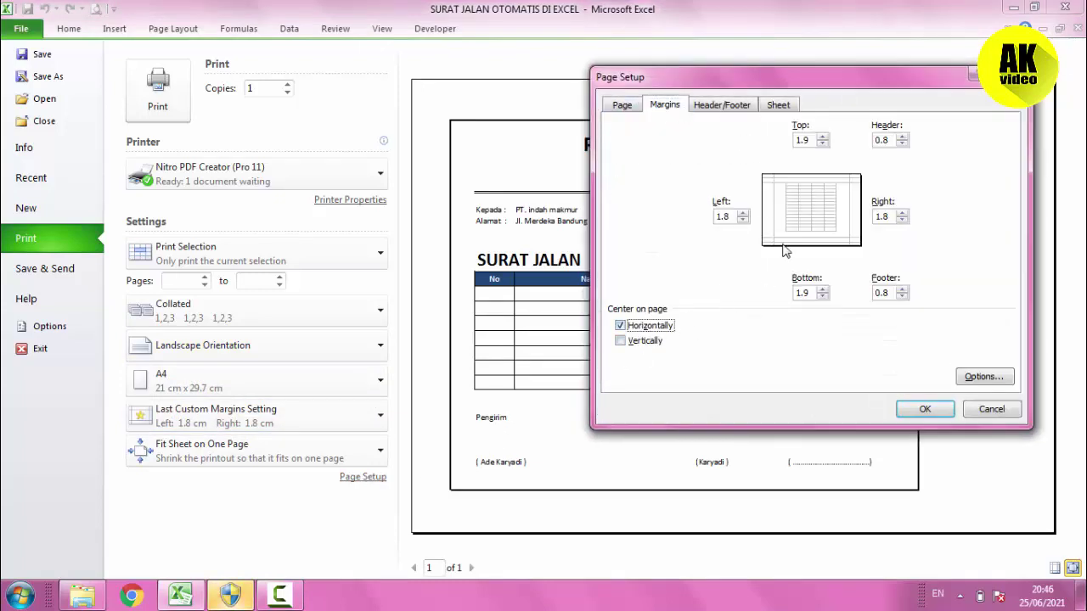
click(743, 219)
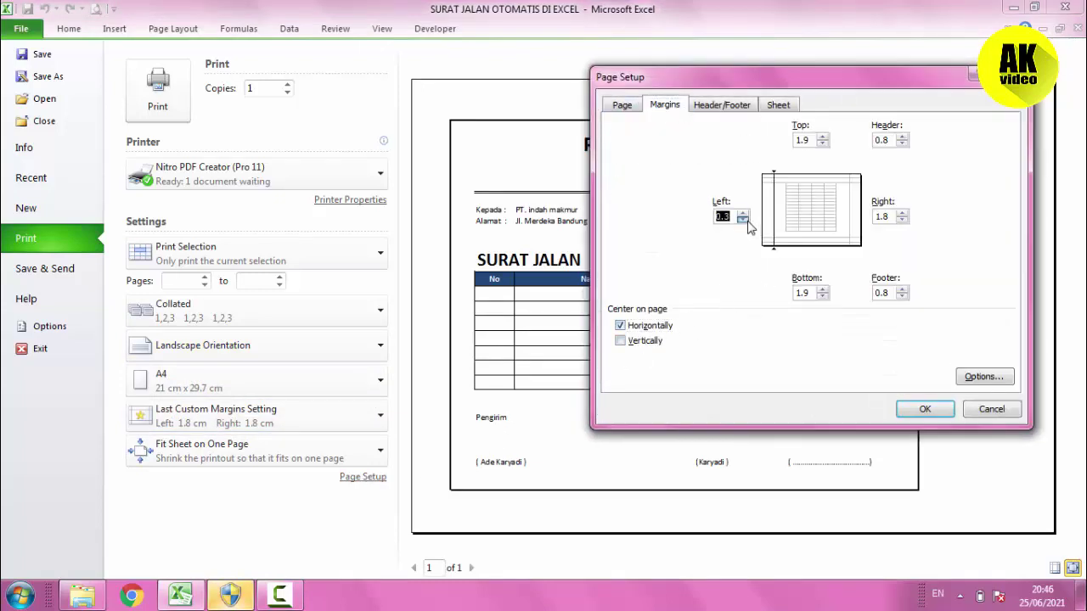
click(902, 220)
text(0.3)
click(902, 296)
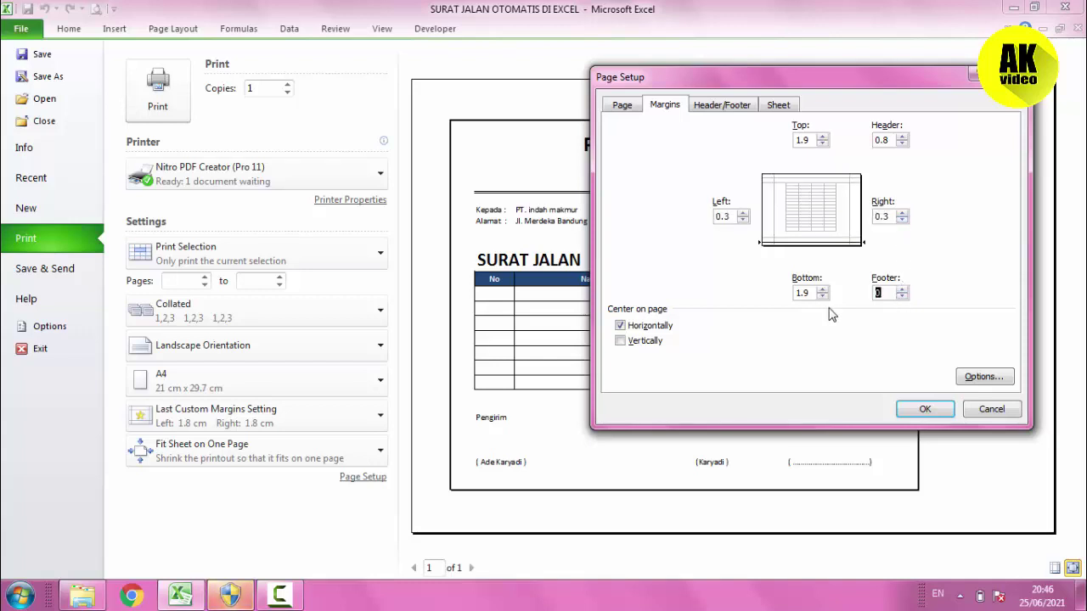
click(822, 297)
click(822, 296)
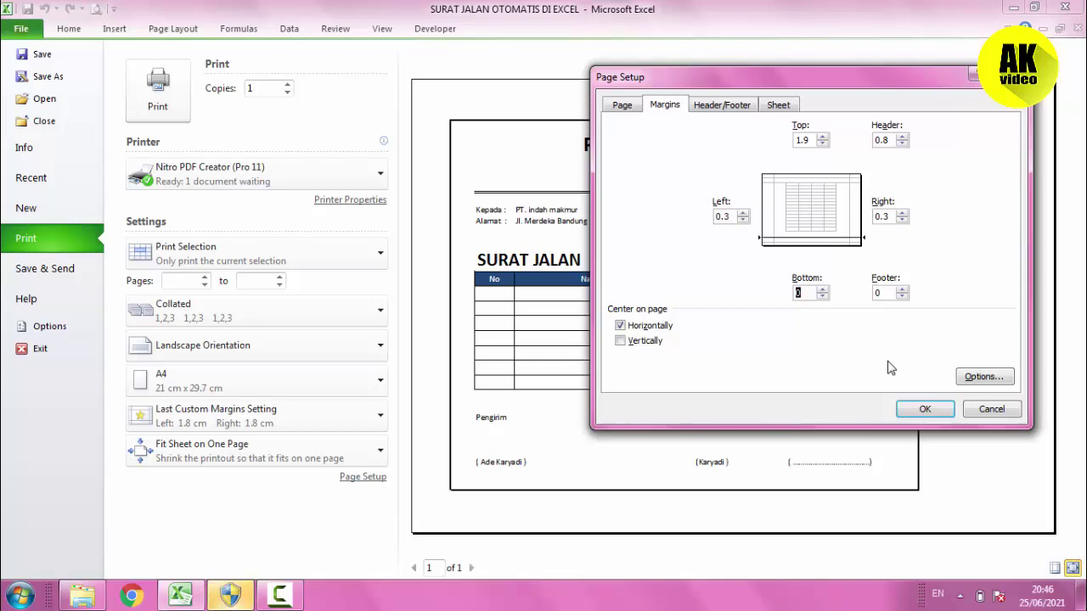
click(823, 144)
click(902, 144)
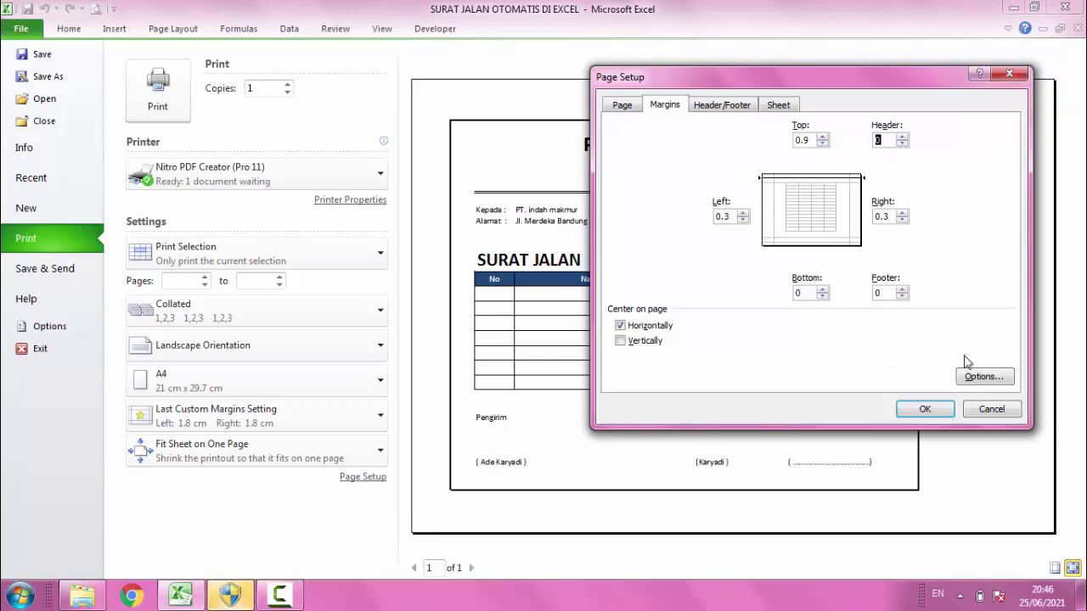
click(927, 410)
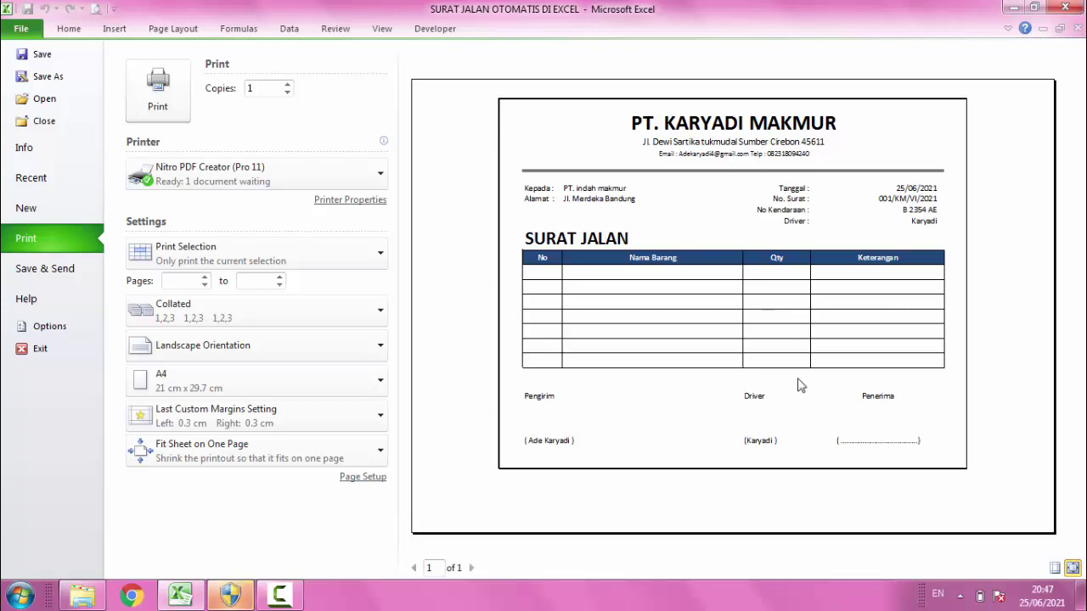
click(287, 595)
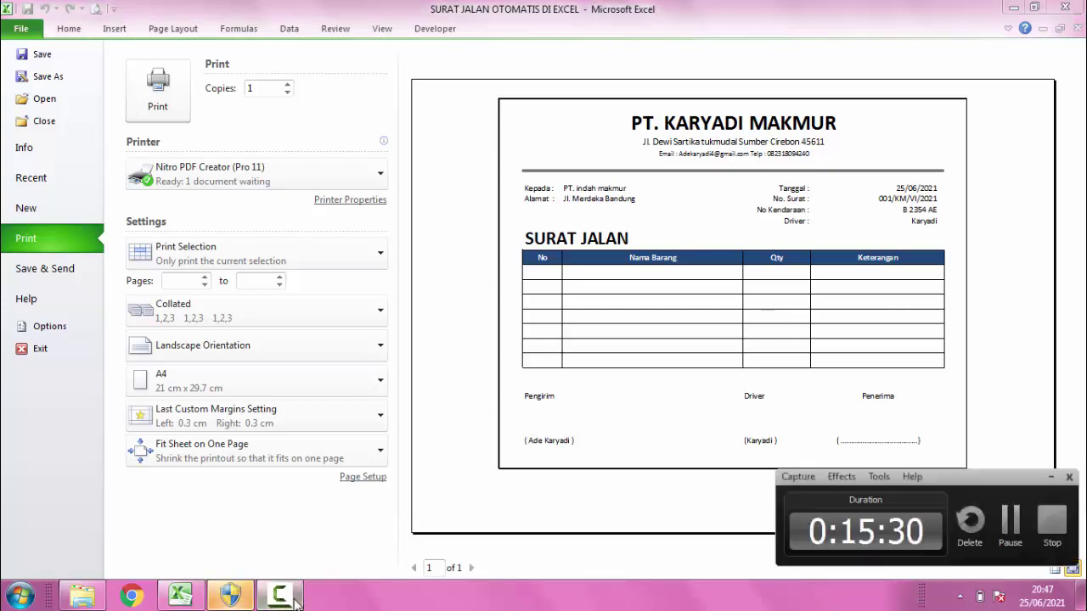